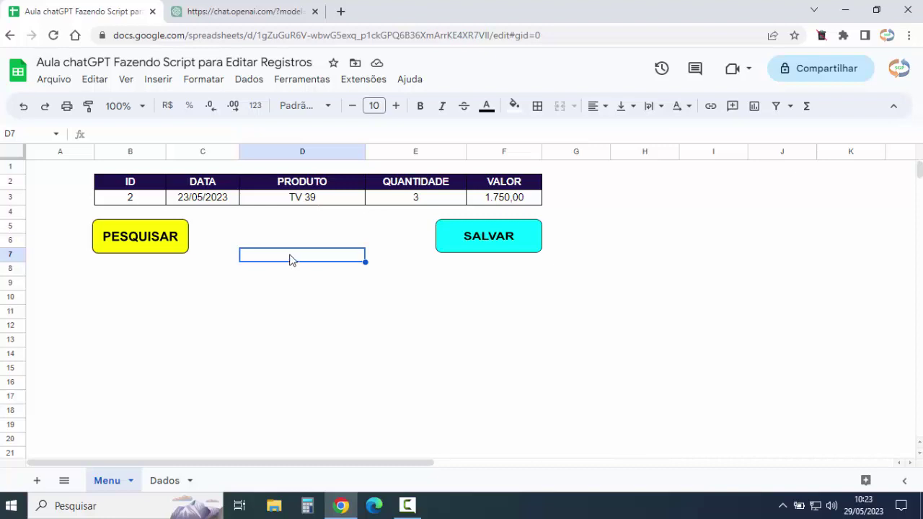
Switch from the Sheets record form to the ChatGPT browser tab.
{"action": "left_click", "coordinate": [250, 16]}
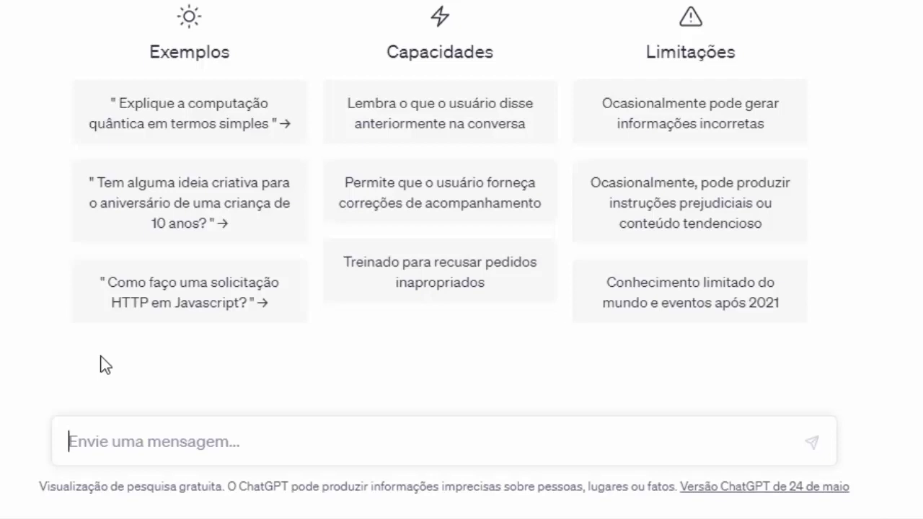
Draft the unsent prompt 'SCRIPT GOOGLE SHEETS PARA PESQUISAR REGISTROS NA GUIA' in ChatGPT.
{"action": "type", "text": "SCRIPT GO"}
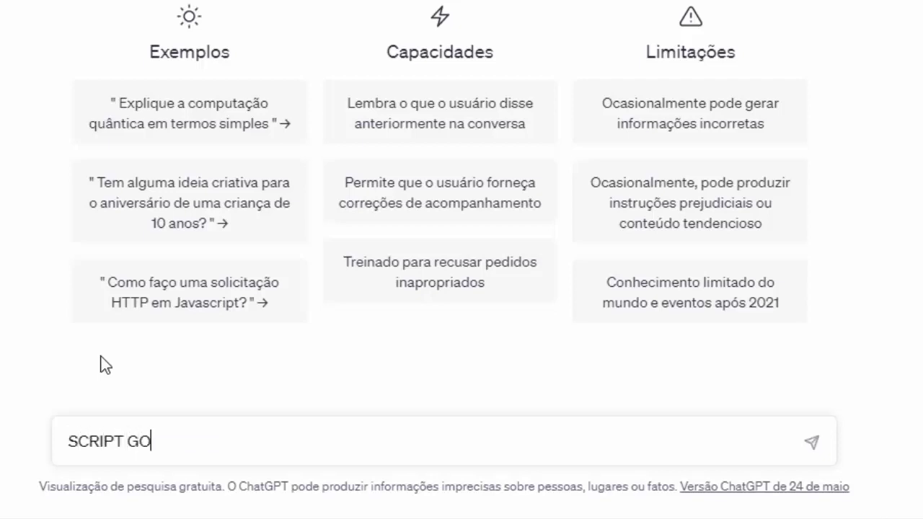
{"action": "type", "text": "OGLE SHEETS "}
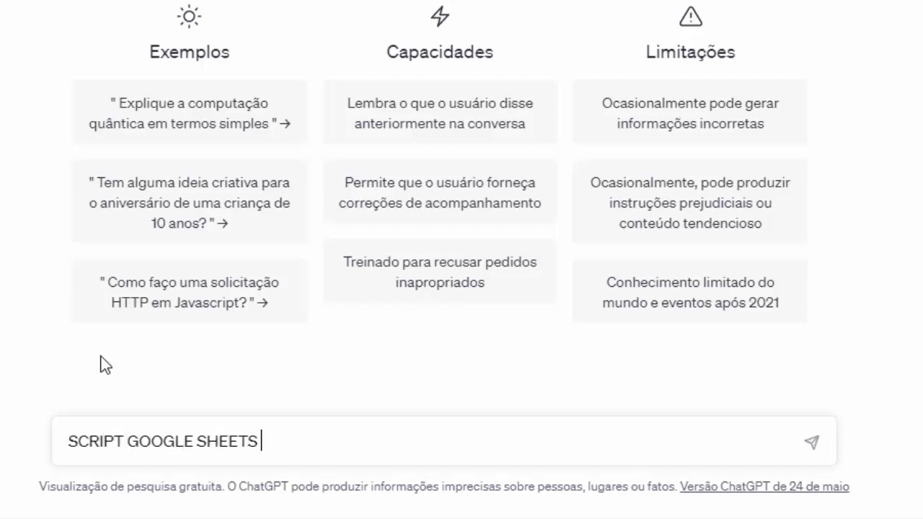
{"action": "type", "text": "PARA PESQU"}
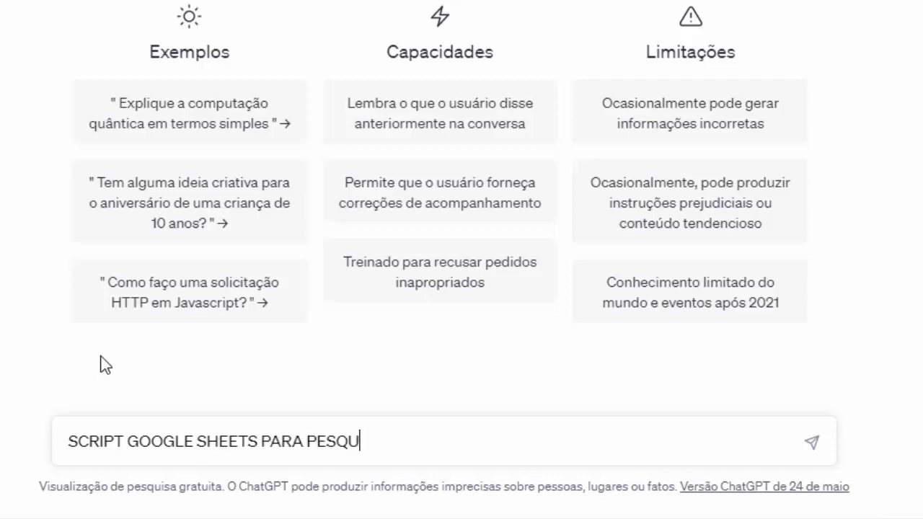
{"action": "type", "text": "ISAR REGIST"}
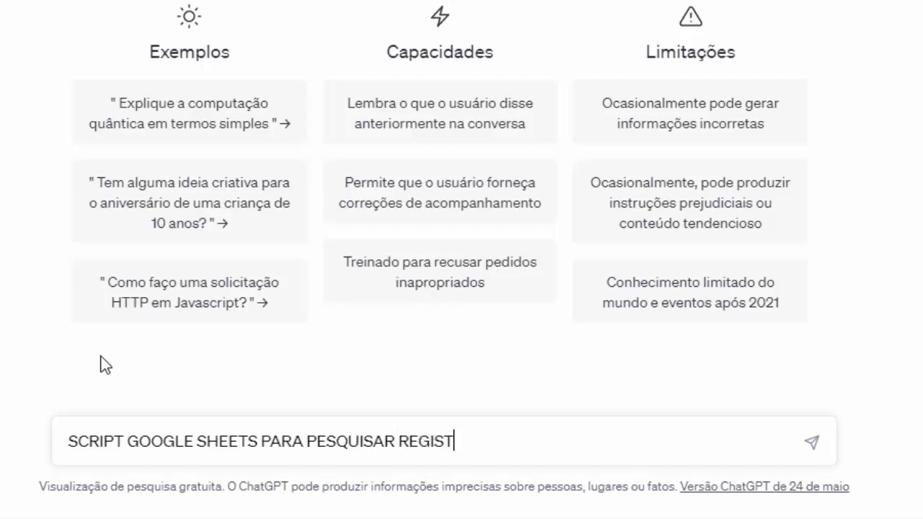
{"action": "type", "text": "ROS NA GUI"}
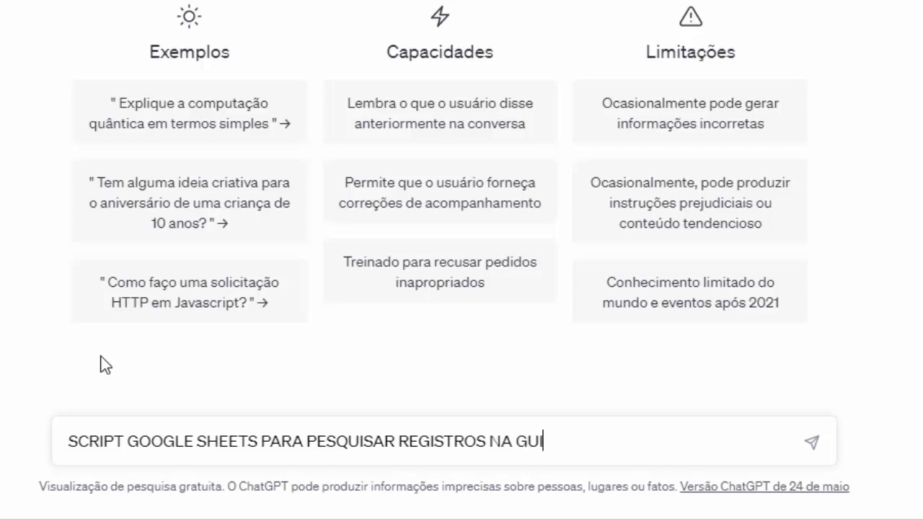
{"action": "type", "text": "A"}
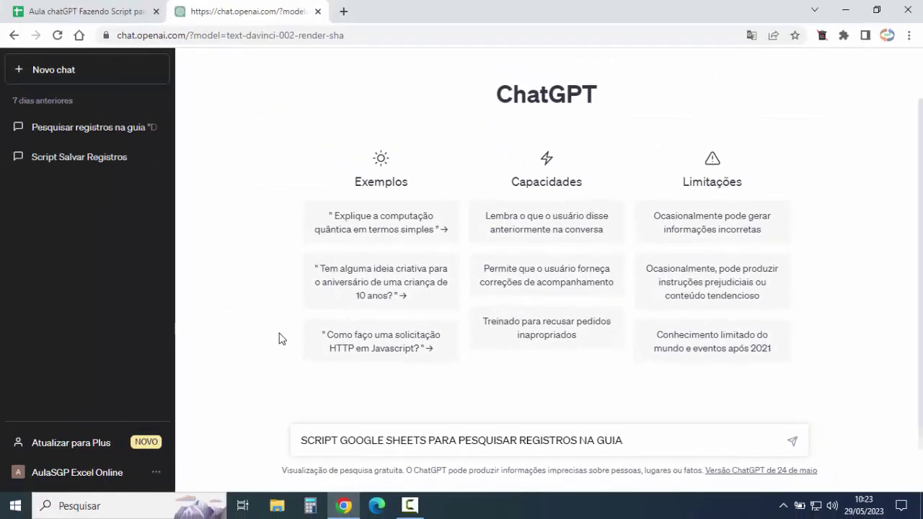
{"action": "left_click", "coordinate": [80, 9]}
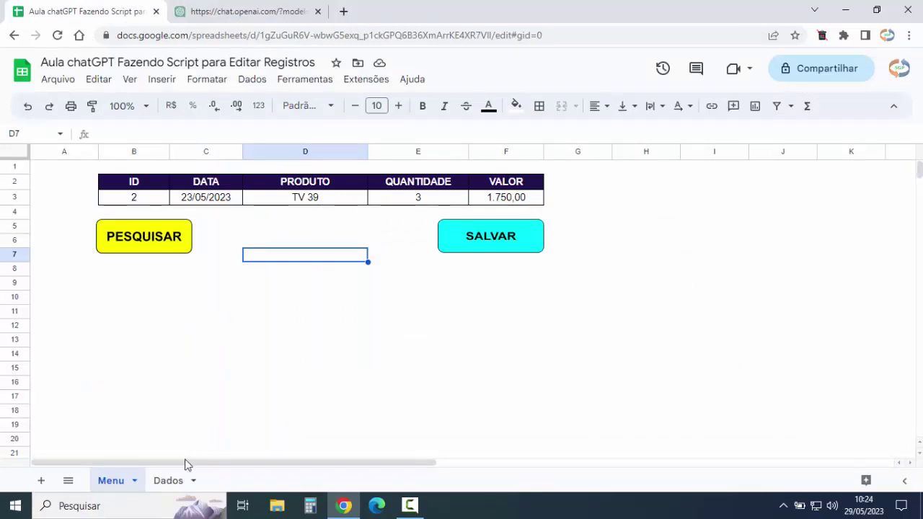
Check the Dados sheet's exact name through Renomear, leaving it unchanged.
{"action": "left_click", "coordinate": [171, 481]}
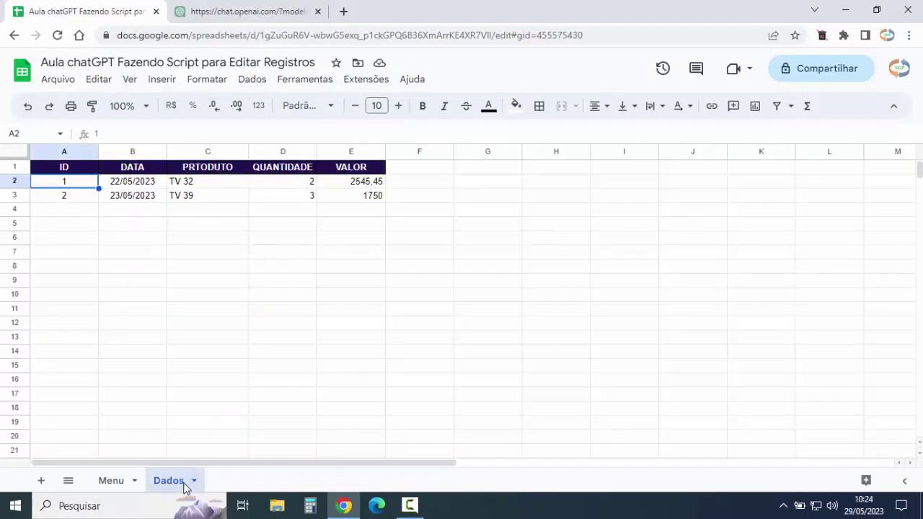
{"action": "left_click", "coordinate": [194, 483]}
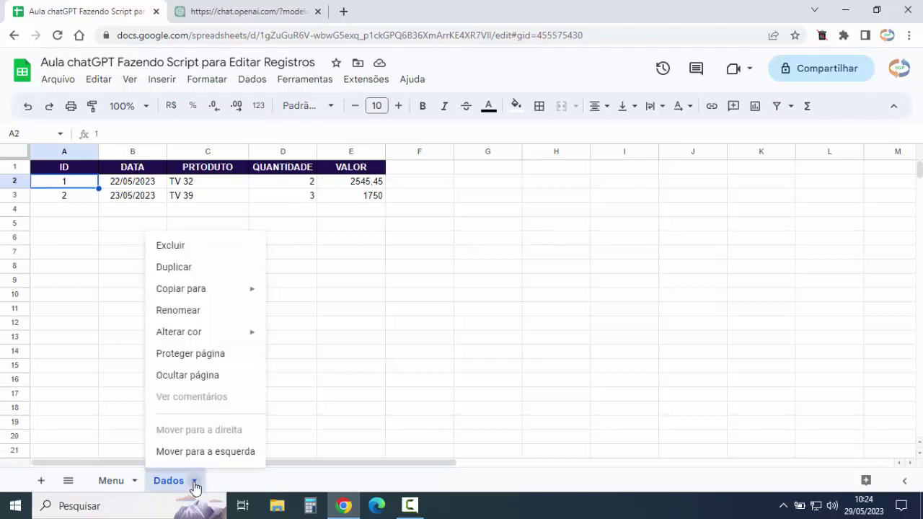
{"action": "left_click", "coordinate": [192, 311]}
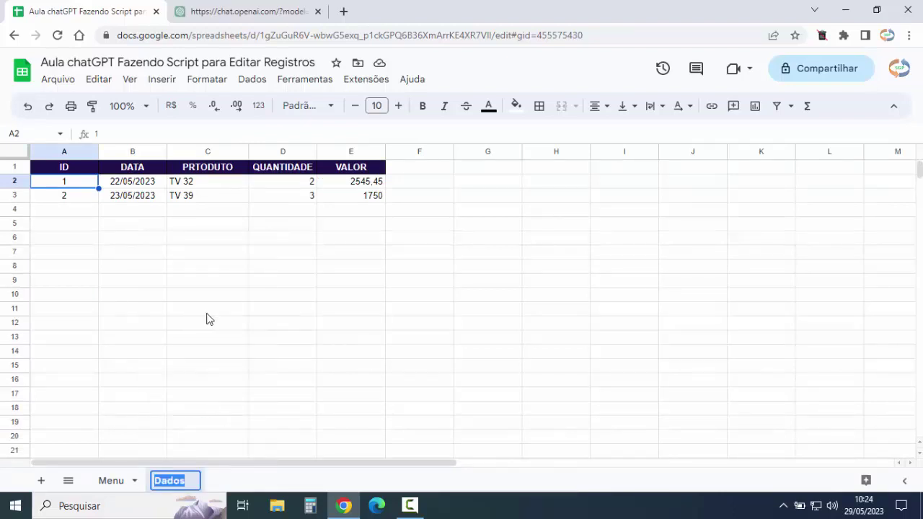
{"action": "left_click", "coordinate": [206, 318]}
{"action": "left_click", "coordinate": [231, 9]}
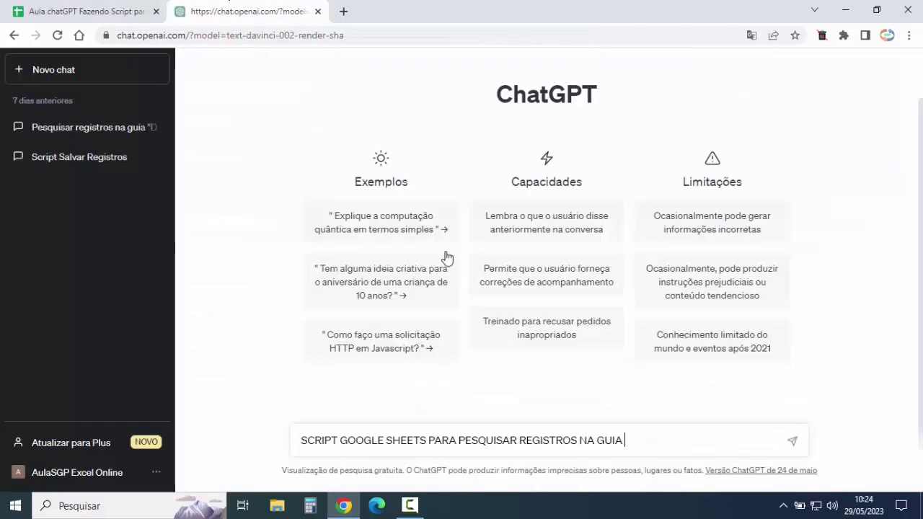
Add 'Dados' to the prompt as the sheet to search.
{"action": "type", "text": "Dados,"}
{"action": "left_click", "coordinate": [49, 8]}
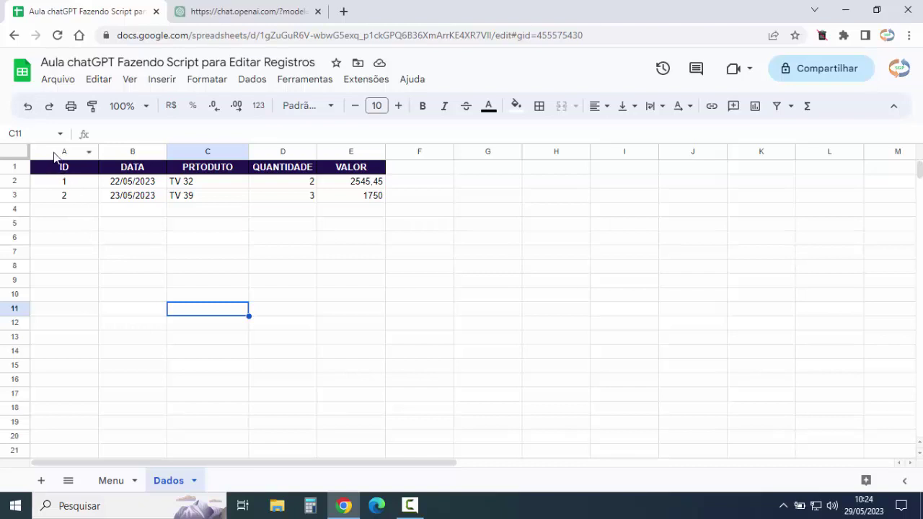
Verify the Dados IDs sit in column A, starting at cell A2.
{"action": "left_click", "coordinate": [53, 151]}
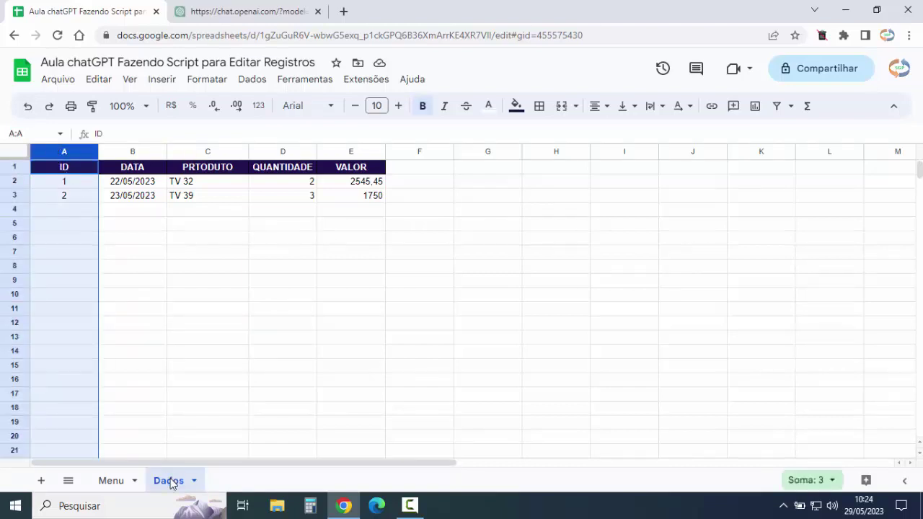
{"action": "left_click", "coordinate": [70, 189]}
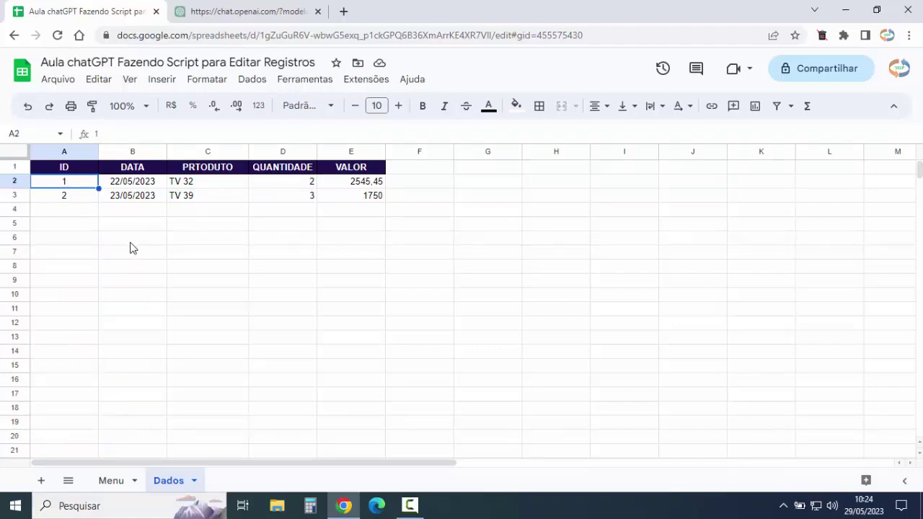
{"action": "left_click", "coordinate": [229, 11]}
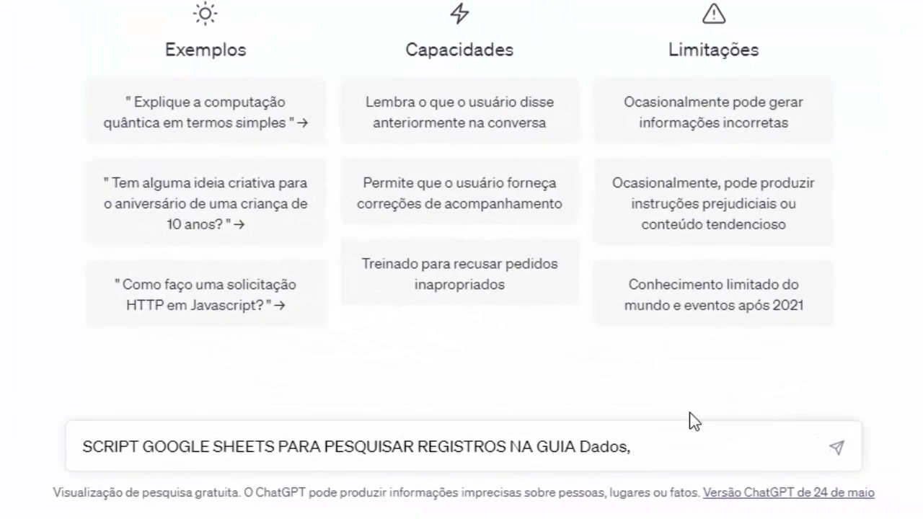
Append 'COLUNA A, INICIANDO NA CÉLULA A2 ATÉ O FINAL.' to the ChatGPT prompt.
{"action": "type", "text": "COLUNA "}
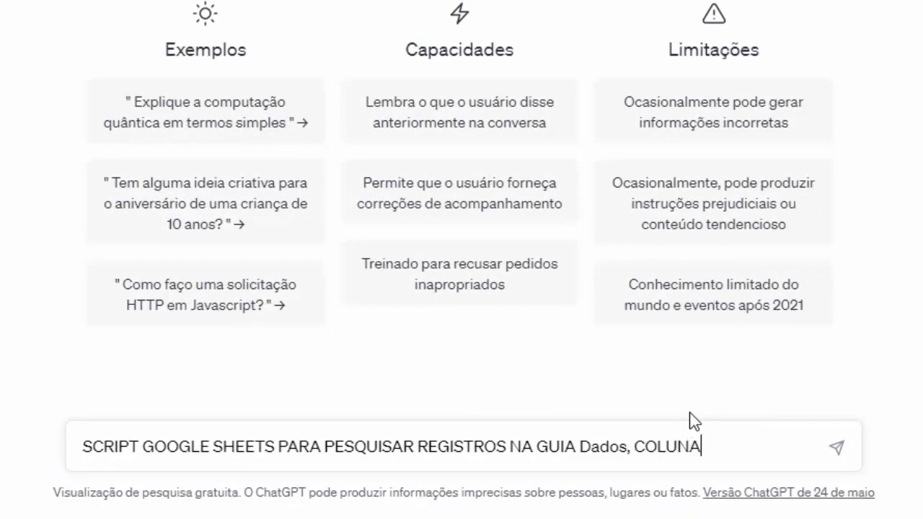
{"action": "type", "text": "A,"}
{"action": "type", "text": " INICIAND"}
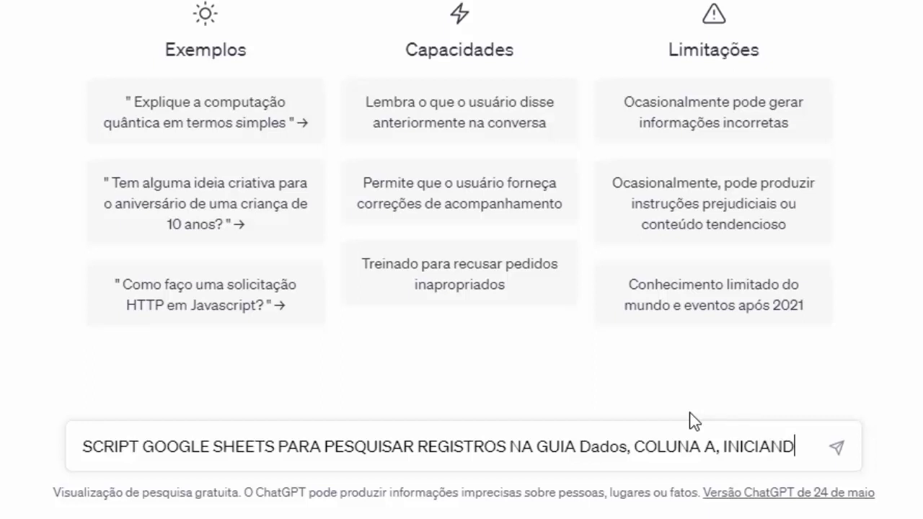
{"action": "type", "text": "O NA CÉLU"}
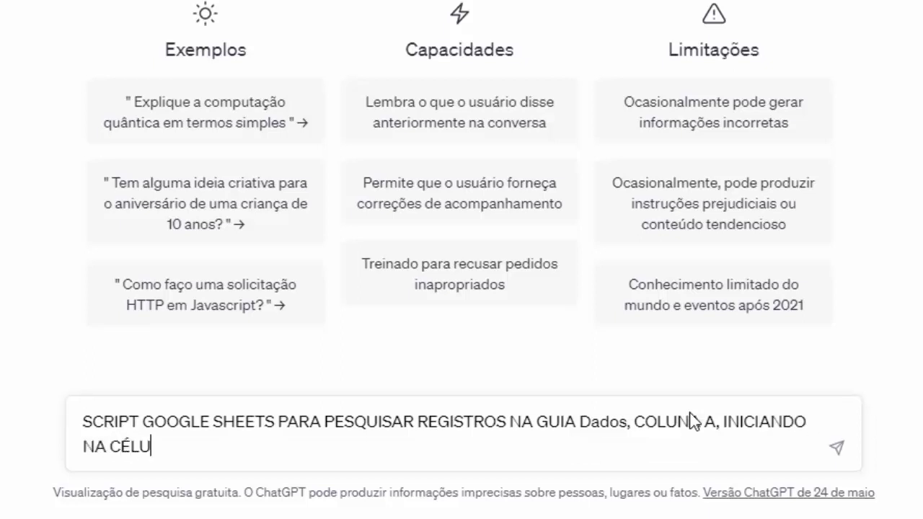
{"action": "type", "text": "LA A2"}
{"action": "type", "text": " ATÉ O FIN"}
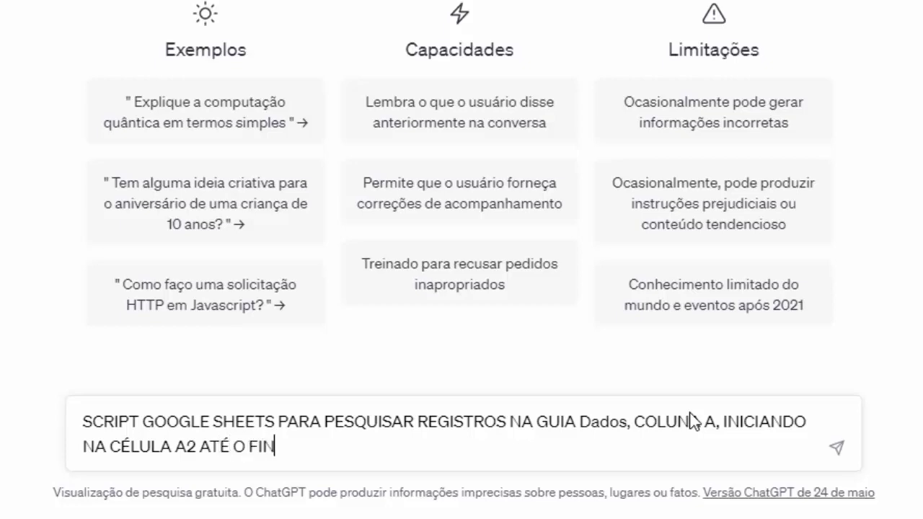
{"action": "type", "text": "AL."}
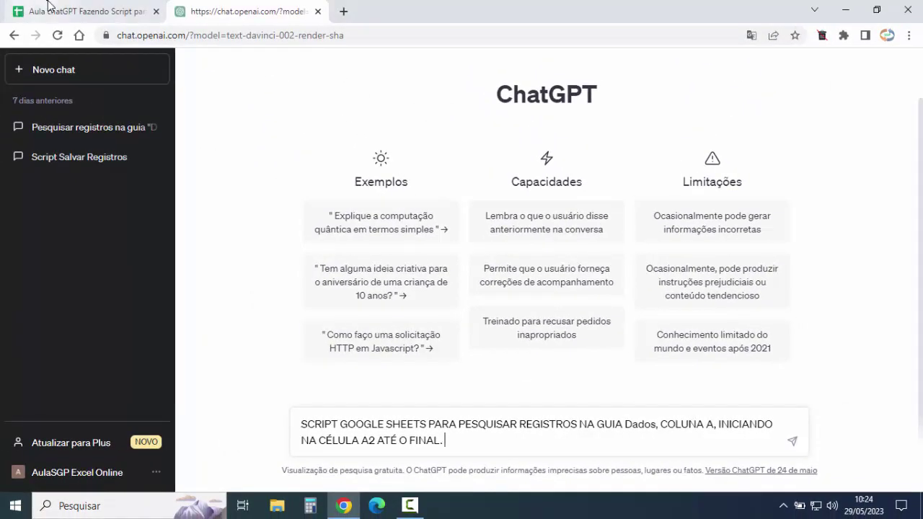
{"action": "left_click", "coordinate": [27, 13]}
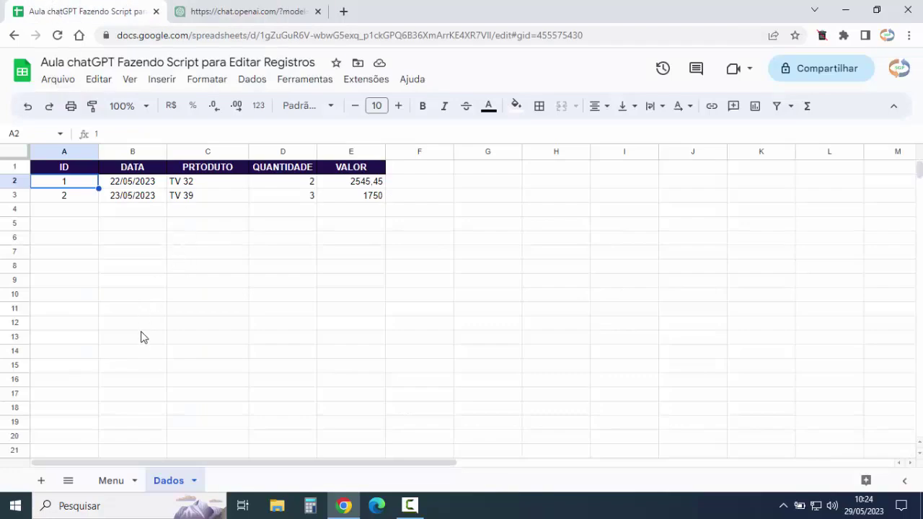
Check the Menu sheet's search cell B3 and its exact sheet name.
{"action": "left_click", "coordinate": [111, 481]}
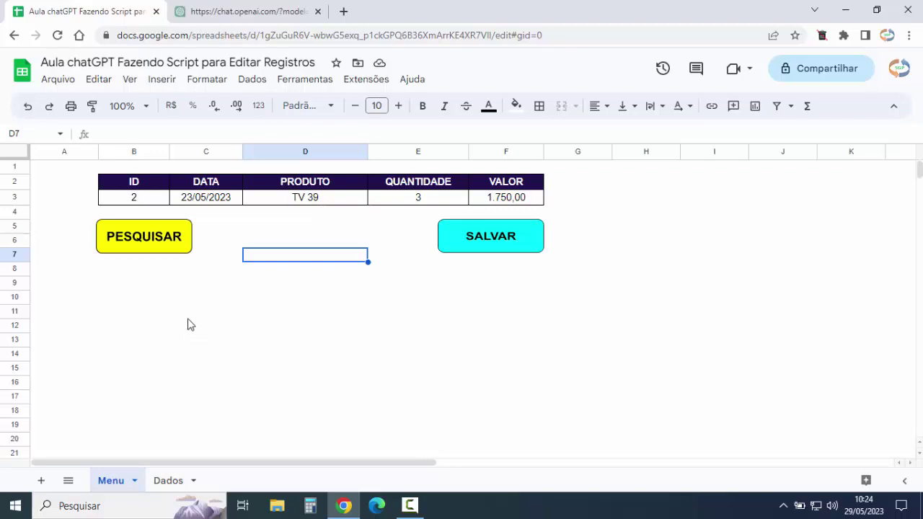
{"action": "left_click", "coordinate": [147, 202]}
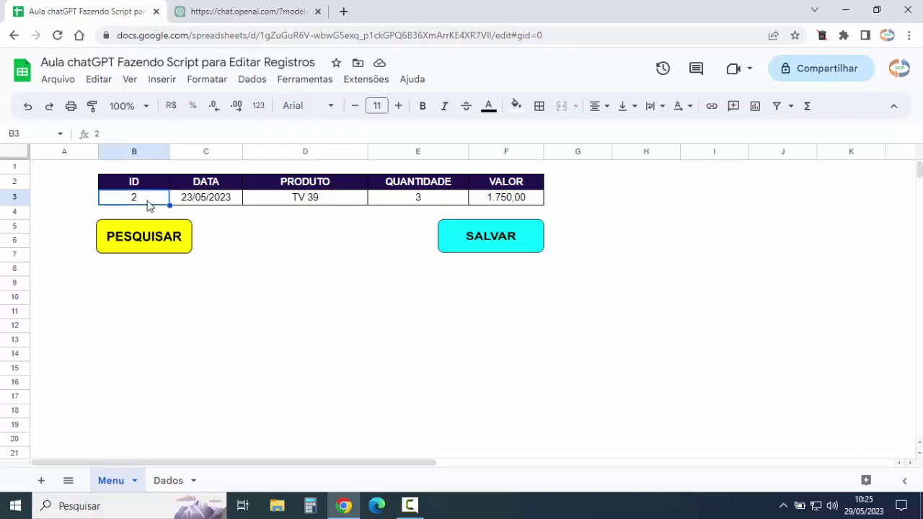
{"action": "left_click", "coordinate": [134, 480]}
{"action": "left_click", "coordinate": [142, 311]}
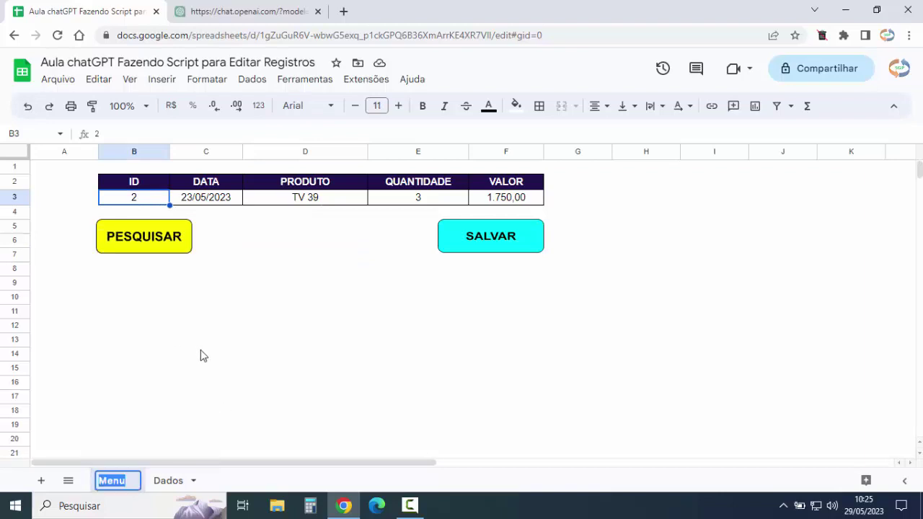
{"action": "left_click", "coordinate": [220, 341]}
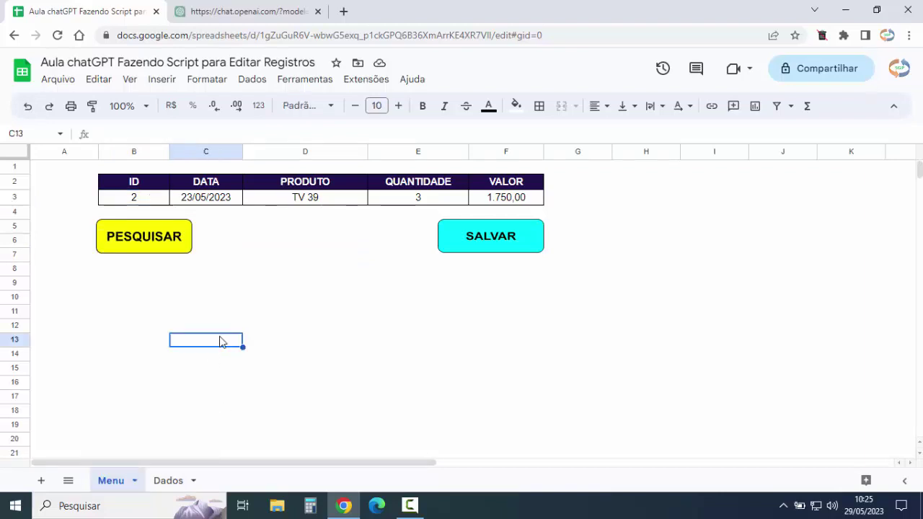
{"action": "left_click", "coordinate": [233, 6]}
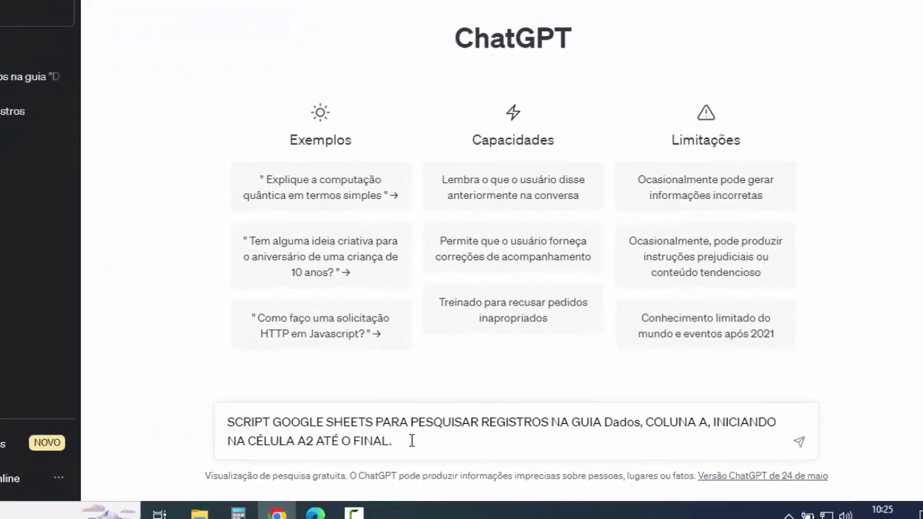
Add 'COM CRITÉRIO NA CÉLULA B3 DA GUIA Menu. EDITAR A LINHA DA GUIA' to the prompt.
{"action": "type", "text": "C"}
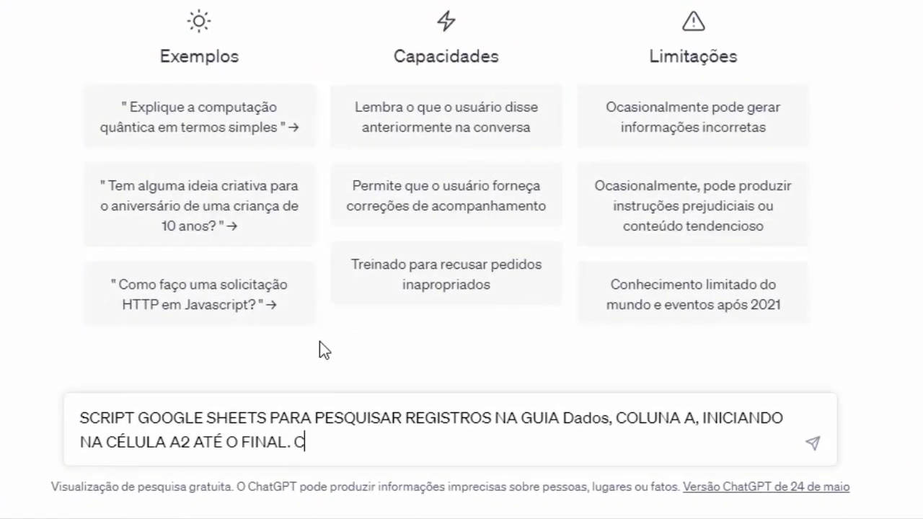
{"action": "type", "text": "OM CRIT"}
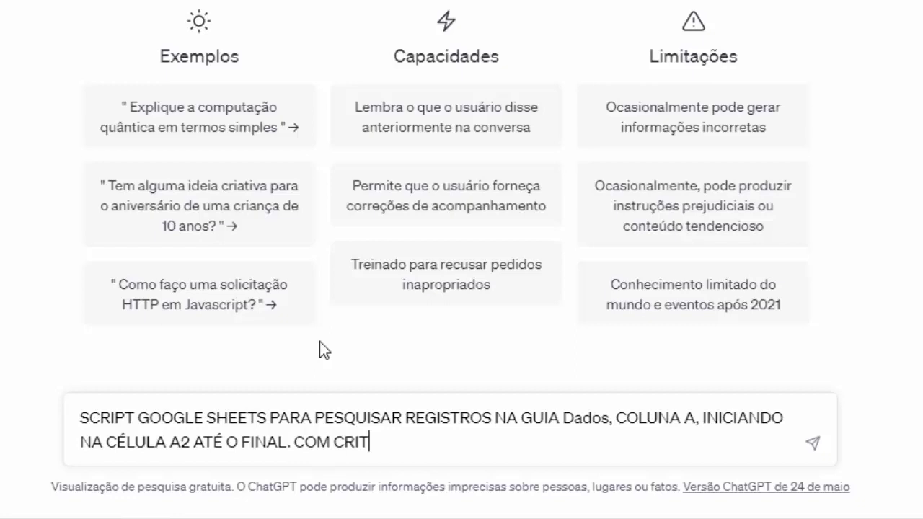
{"action": "type", "text": "ÉRIO NA C"}
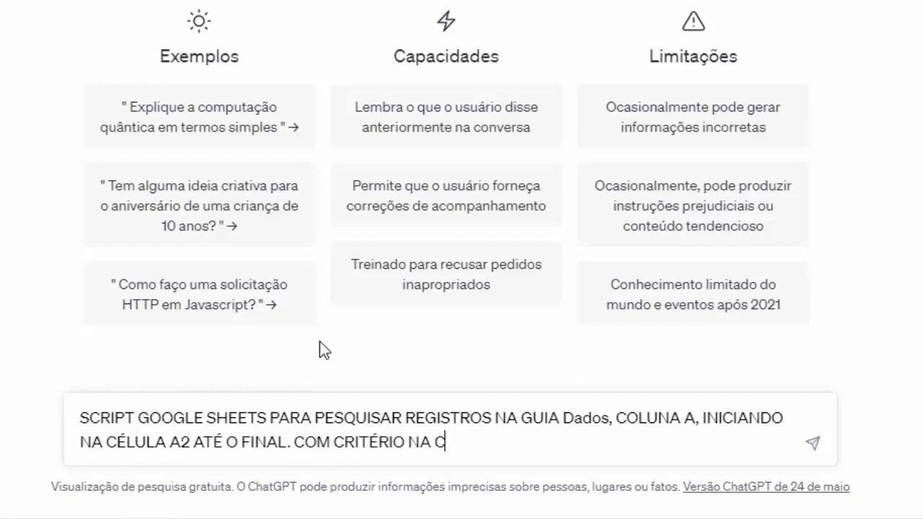
{"action": "type", "text": "ÉLULA "}
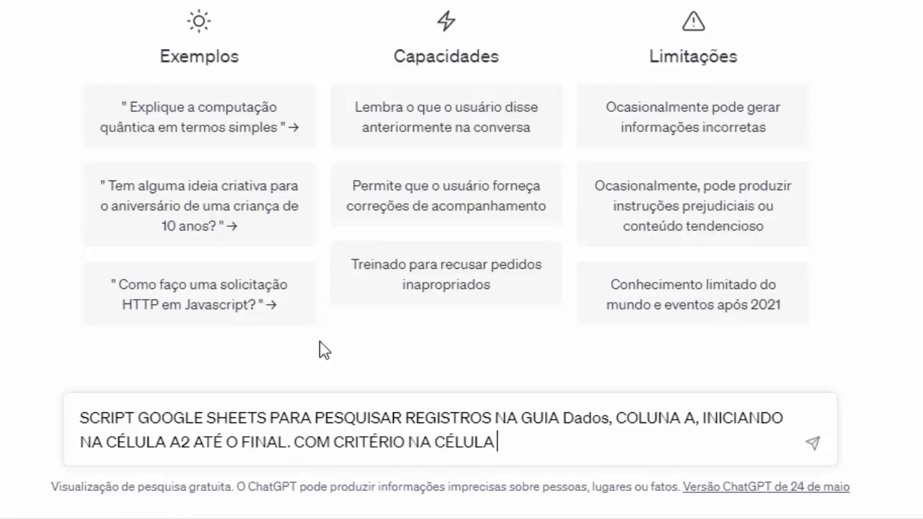
{"action": "type", "text": "B3 DA G"}
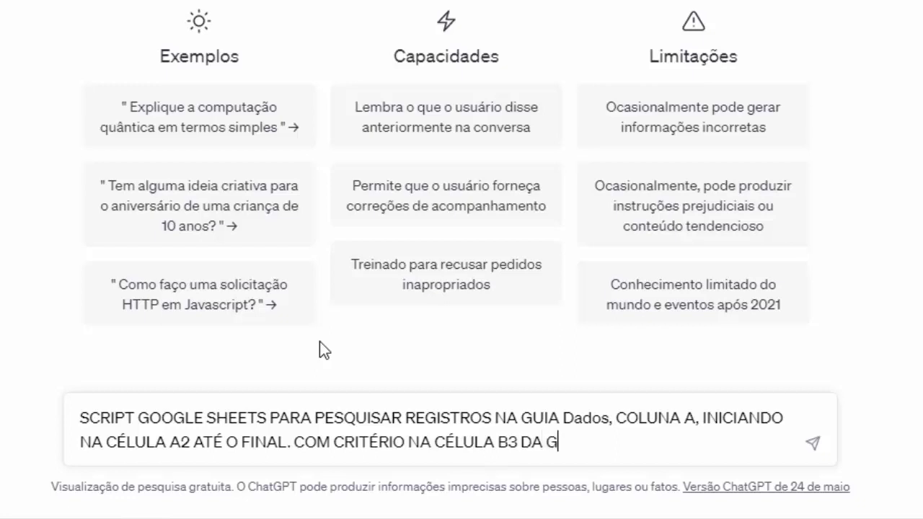
{"action": "type", "text": "UIA Menu."}
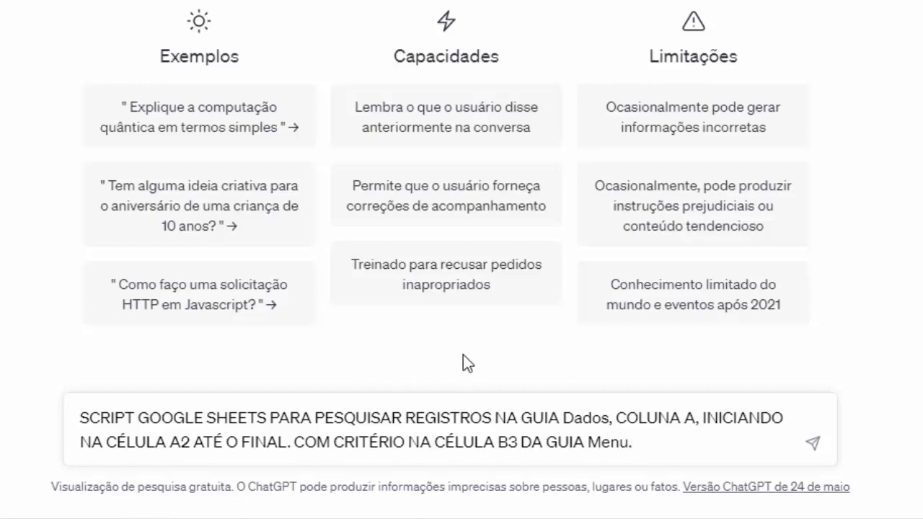
{"action": "type", "text": " EDITAR"}
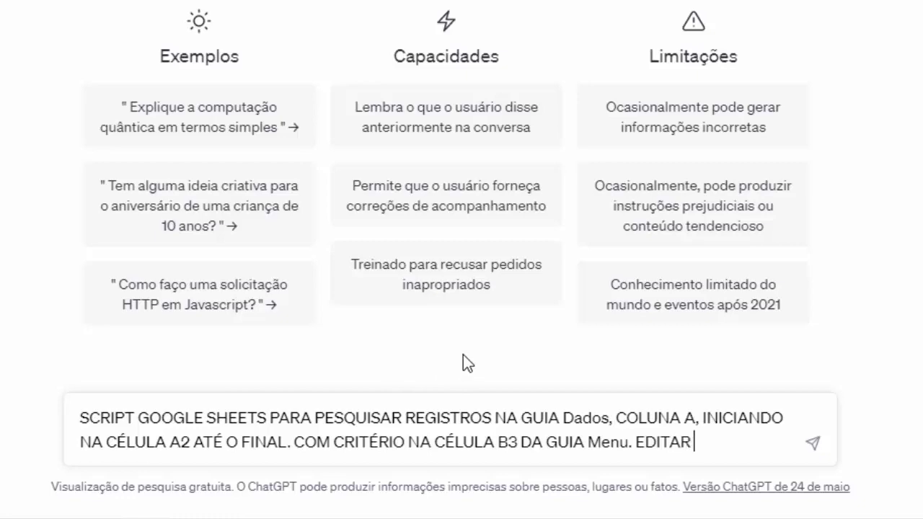
{"action": "type", "text": " A LINHA DA"}
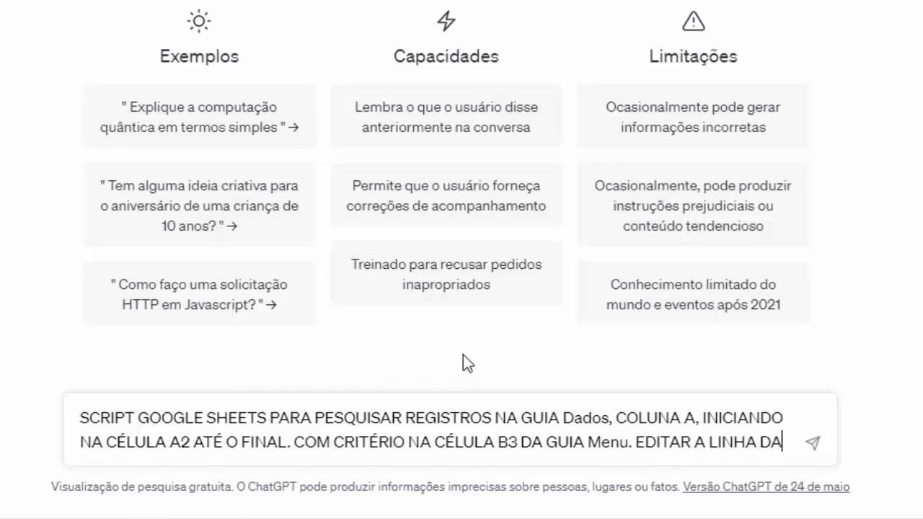
{"action": "type", "text": " GUIA"}
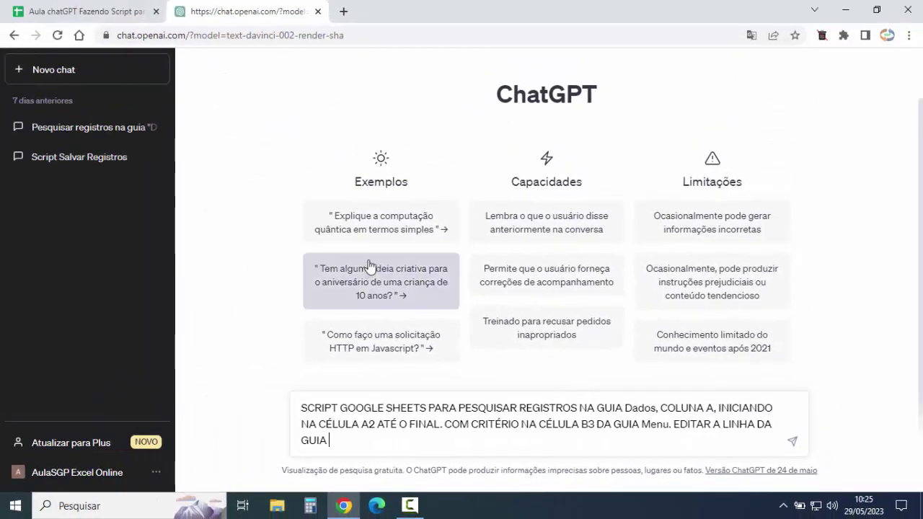
{"action": "left_click", "coordinate": [76, 10]}
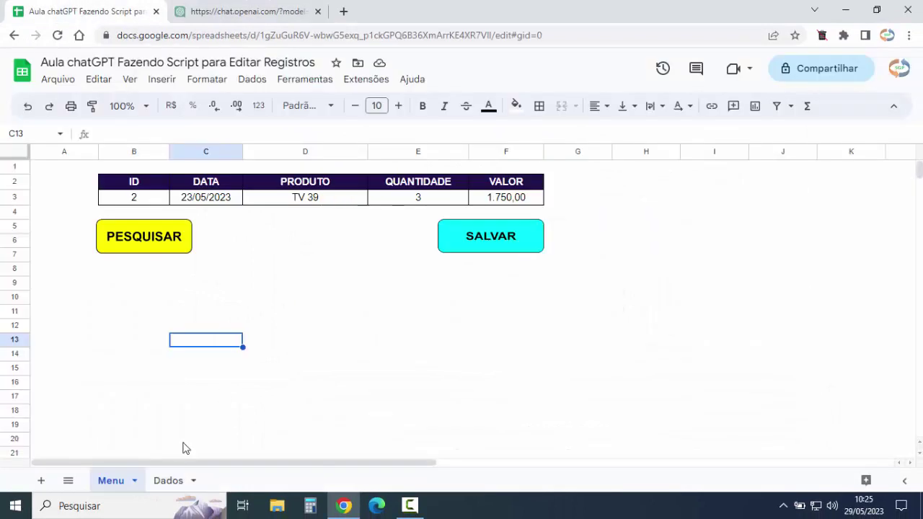
Recheck the Dados sheet's name through Renomear without changing it.
{"action": "left_click", "coordinate": [169, 481]}
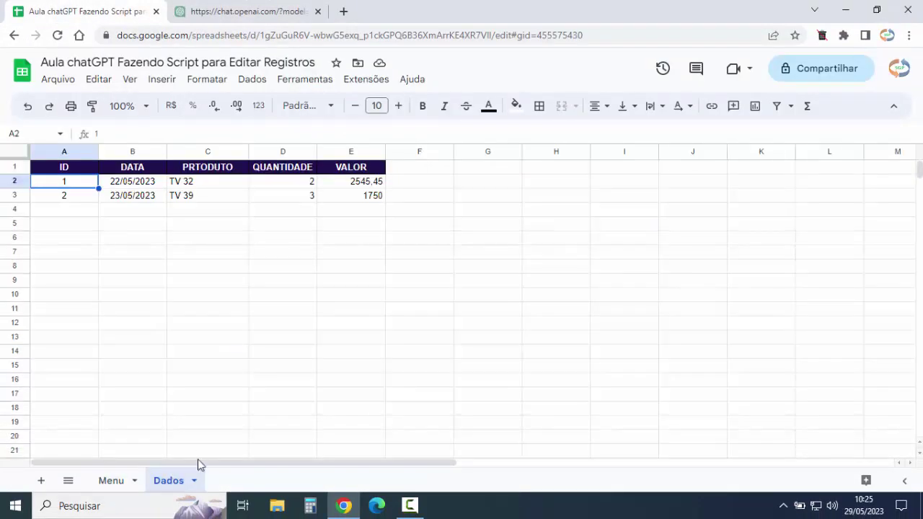
{"action": "left_click", "coordinate": [195, 482]}
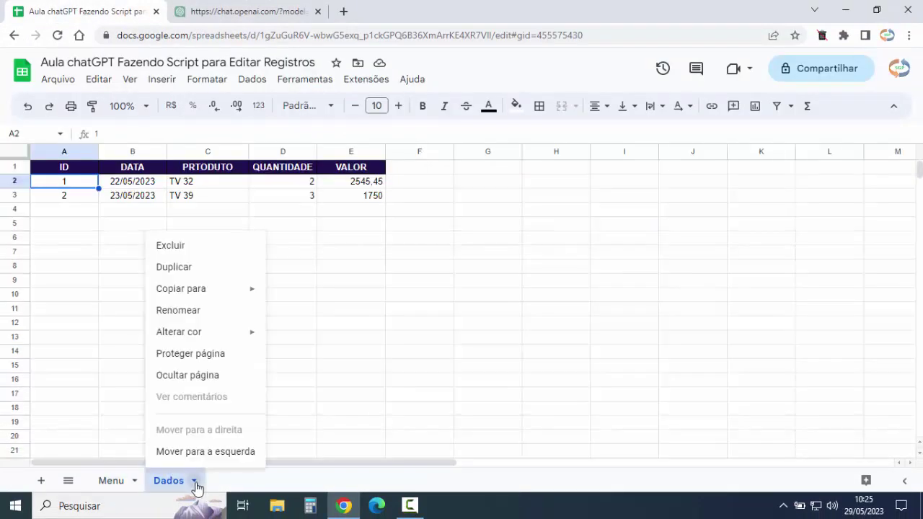
{"action": "left_click", "coordinate": [189, 311]}
{"action": "left_click", "coordinate": [212, 328]}
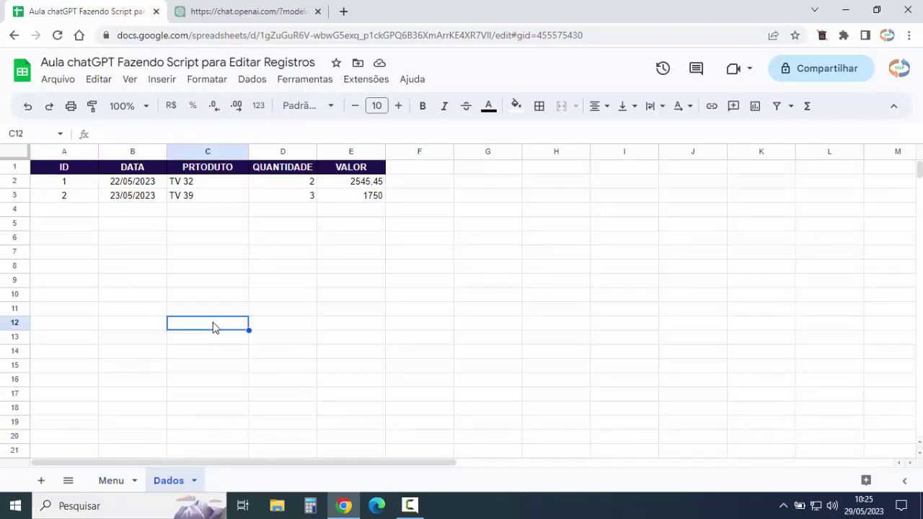
{"action": "left_click", "coordinate": [249, 11]}
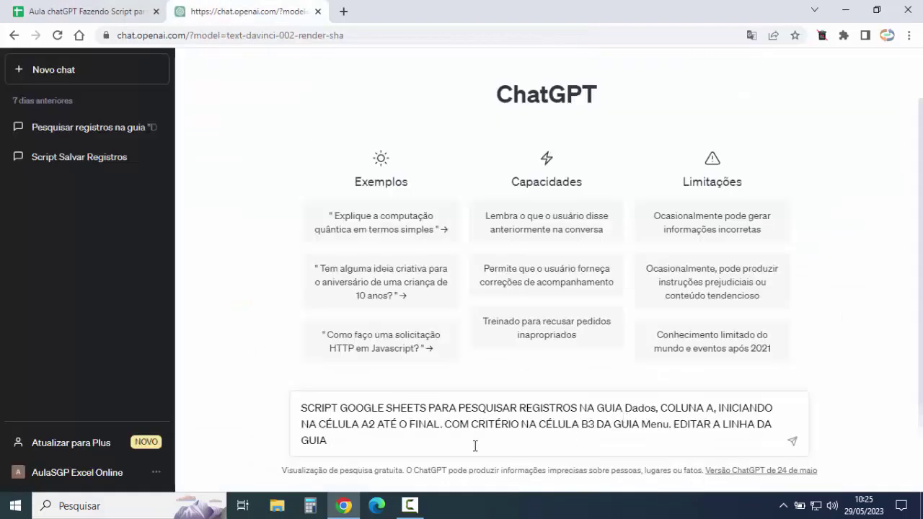
End the prompt with 'Dados,' so the row edit targets the Dados sheet.
{"action": "type", "text": " Dados"}
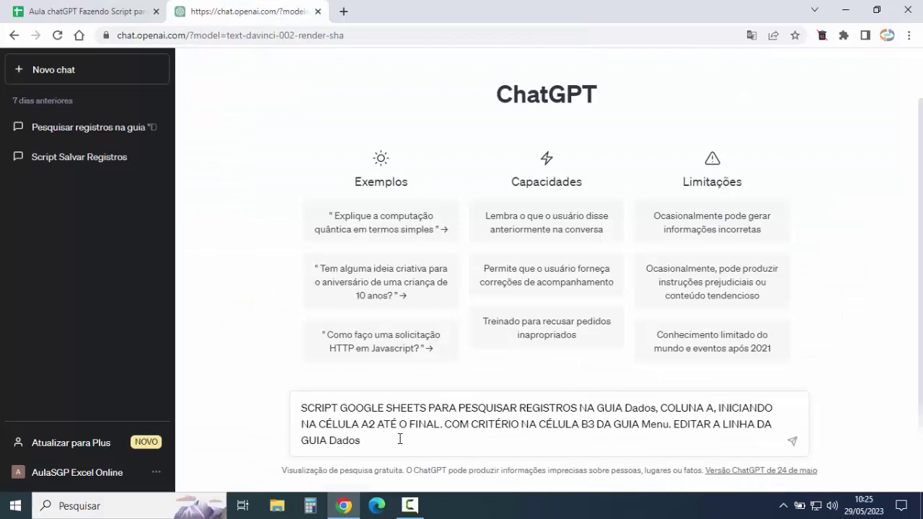
{"action": "type", "text": ","}
{"action": "left_click", "coordinate": [57, 6]}
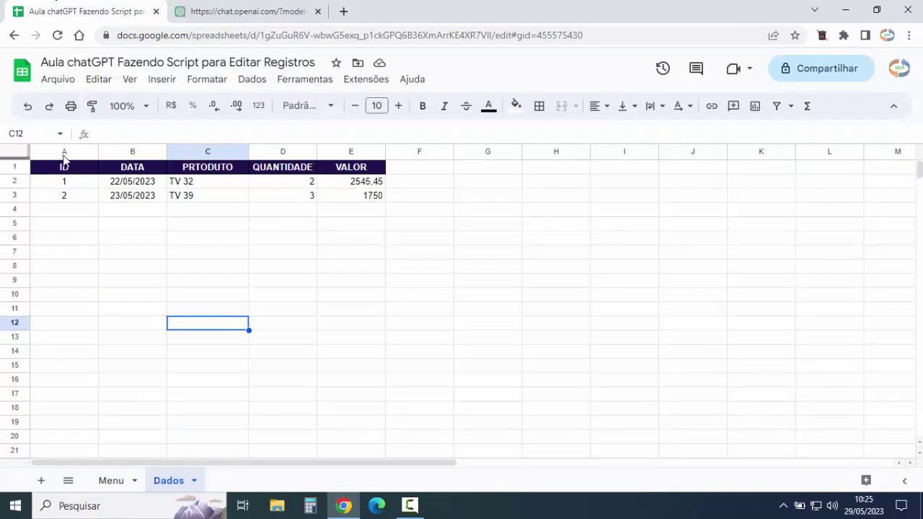
Select columns A to E of the Dados sheet to confirm the table's width, then go back to ChatGPT.
{"action": "left_click_drag", "start_coordinate": [64, 153], "coordinate": [342, 151]}
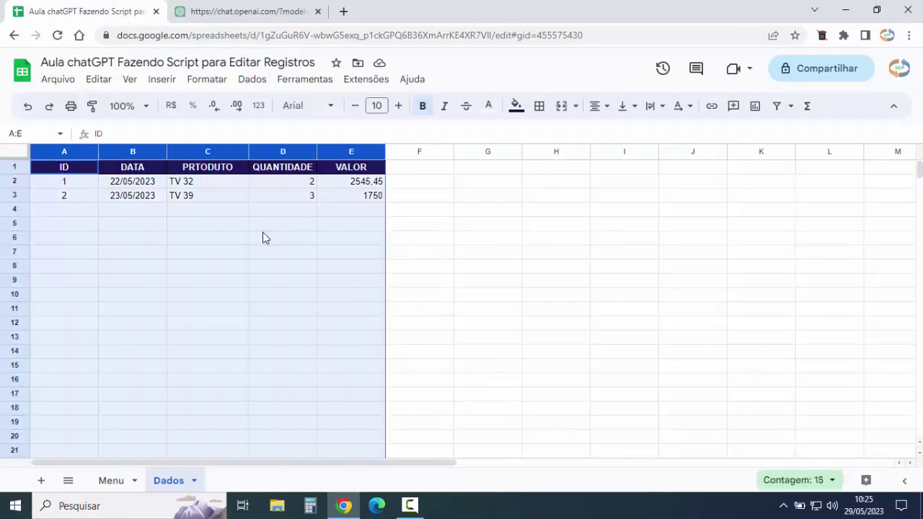
{"action": "left_click", "coordinate": [242, 11]}
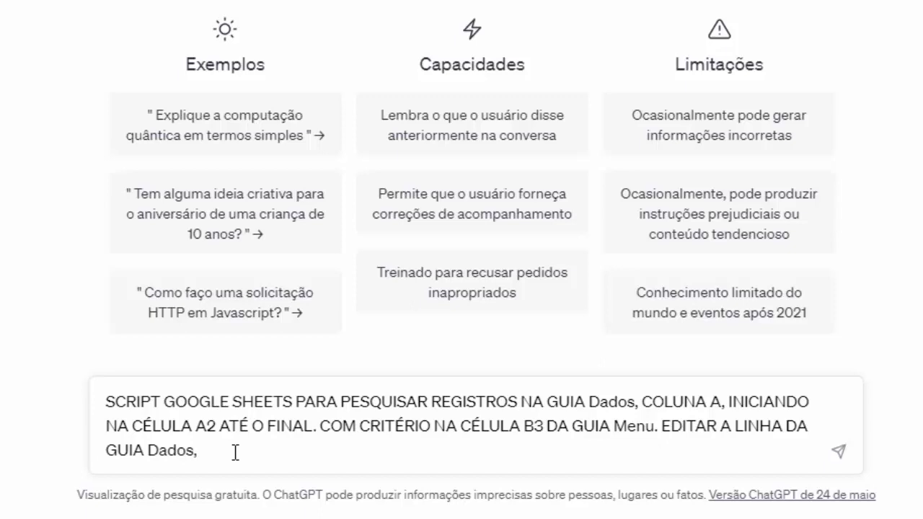
Add 'COLUNAS A ATÉ E,' to the prompt after 'EDITAR A LINHA DA GUIA Dados,'.
{"action": "type", "text": "OLUNAS "}
{"action": "type", "text": "A ATÉ E,"}
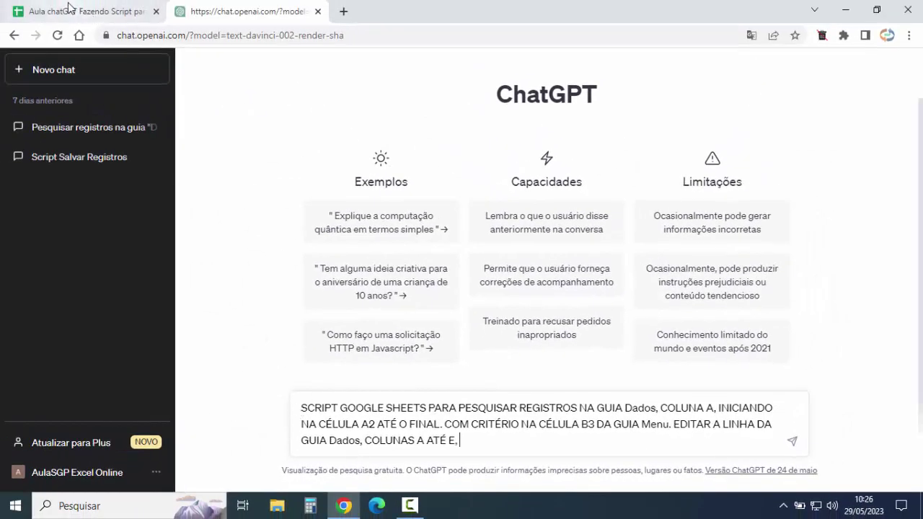
On the Menu sheet, select the record cells B3 to F3.
{"action": "left_click", "coordinate": [68, 9]}
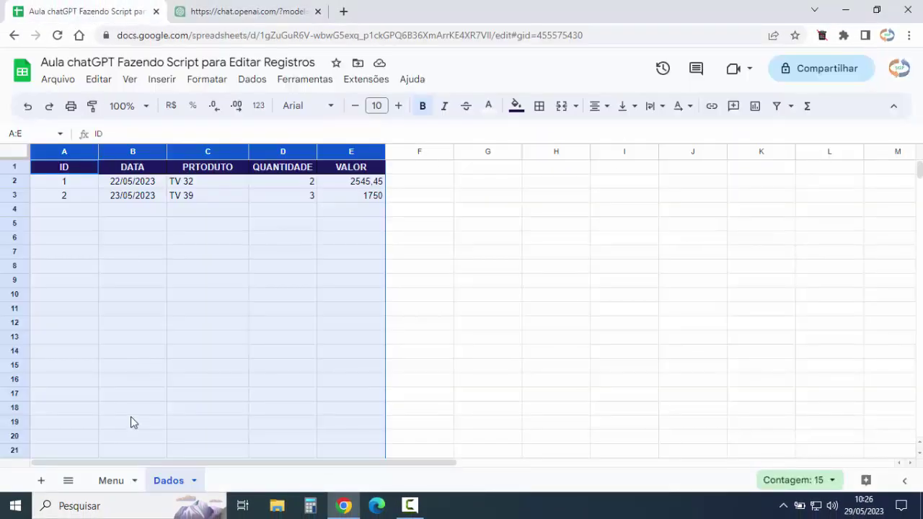
{"action": "left_click", "coordinate": [111, 482]}
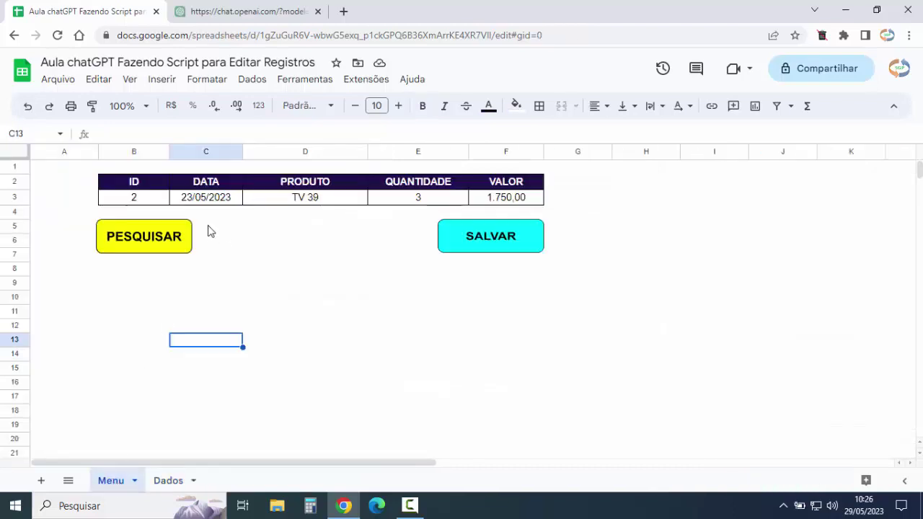
{"action": "left_click", "coordinate": [142, 199]}
{"action": "left_click_drag", "start_coordinate": [281, 202], "coordinate": [499, 204]}
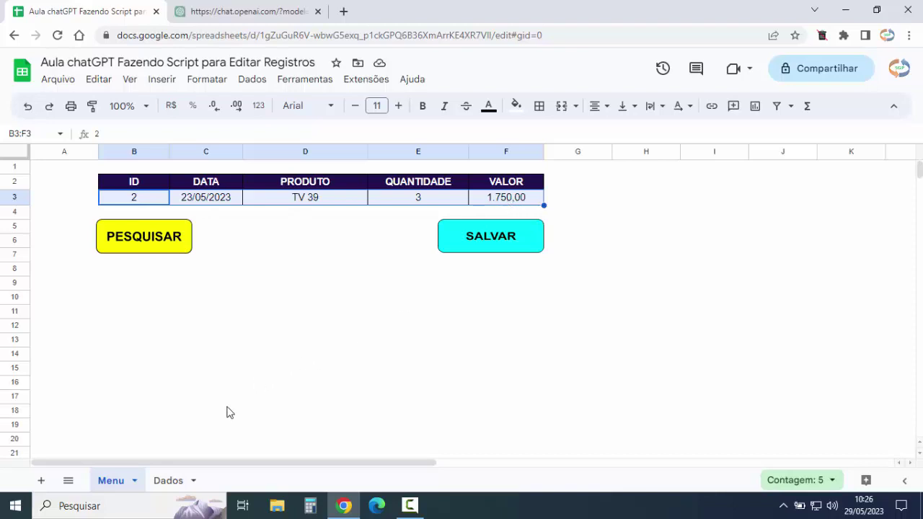
Check the Menu sheet's name through Renomear without changing it, then return to ChatGPT.
{"action": "left_click", "coordinate": [132, 485]}
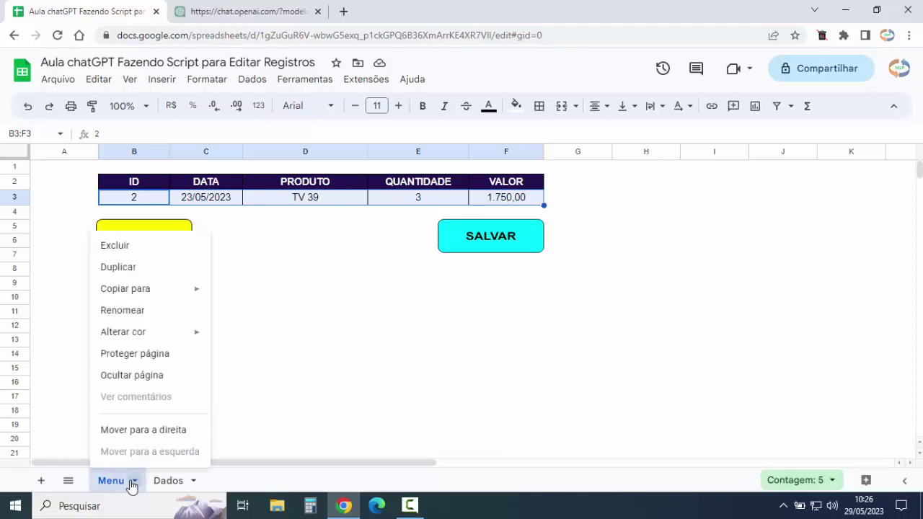
{"action": "left_click", "coordinate": [142, 311]}
{"action": "left_click", "coordinate": [211, 328]}
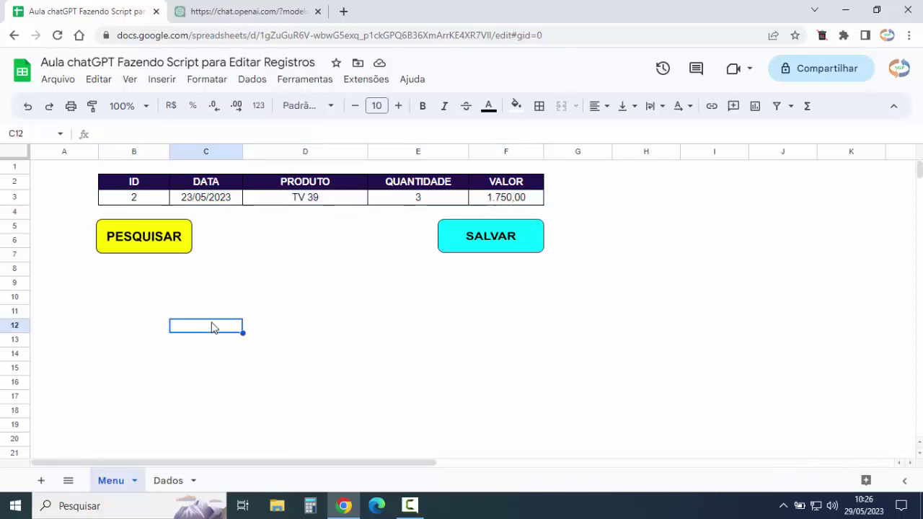
{"action": "left_click", "coordinate": [245, 10]}
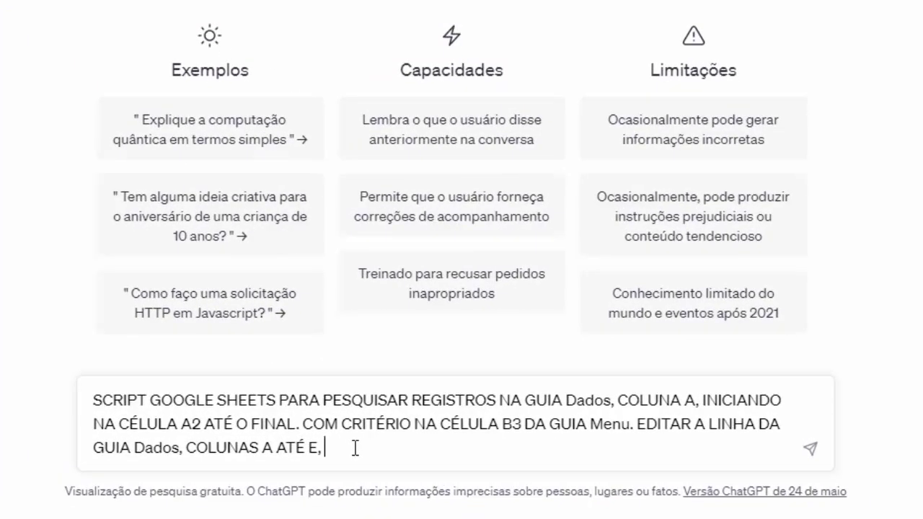
Finish the prompt with 'COM OS REGISTROS DAS CÉLULAS B3 ATÉ F3 DA GUIA Menu.' and send it.
{"action": "type", "text": "COM OS"}
{"action": "type", "text": " REGISTROS"}
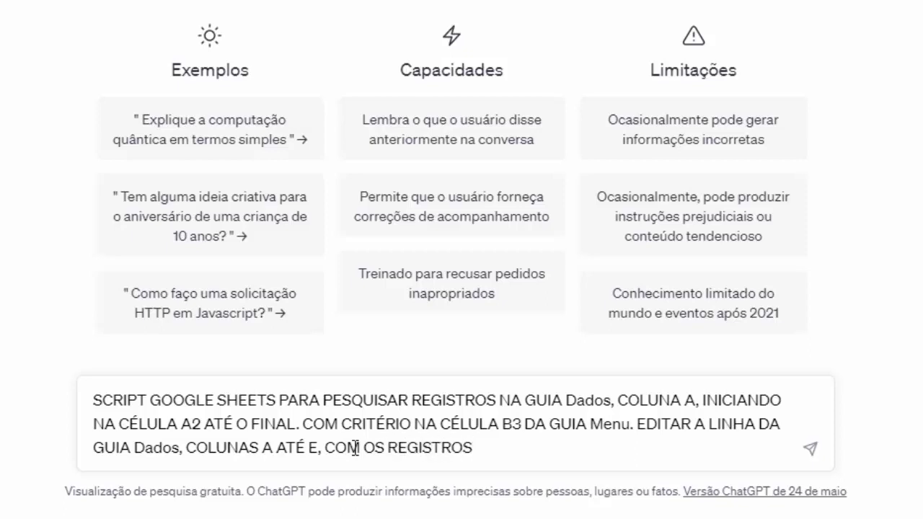
{"action": "type", "text": " DAS CÉLULA"}
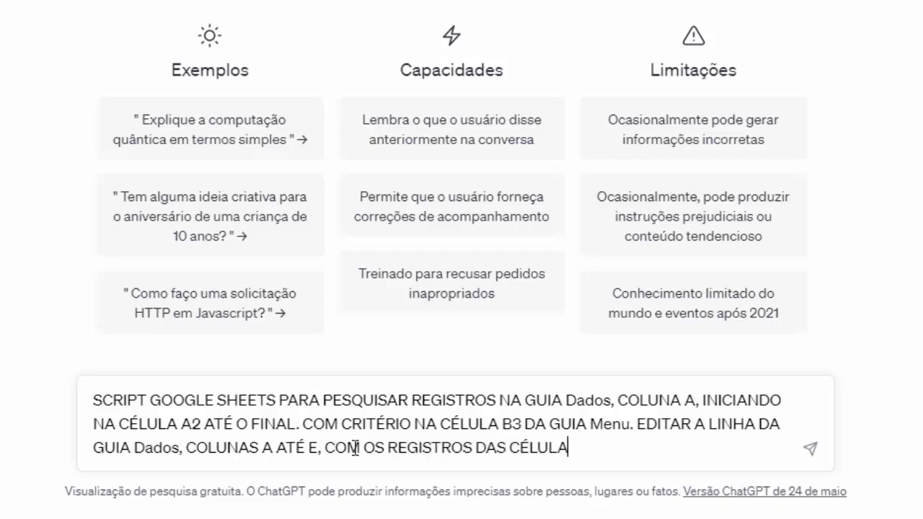
{"action": "type", "text": "S B3 "}
{"action": "type", "text": "ATÉ F"}
{"action": "type", "text": "3"}
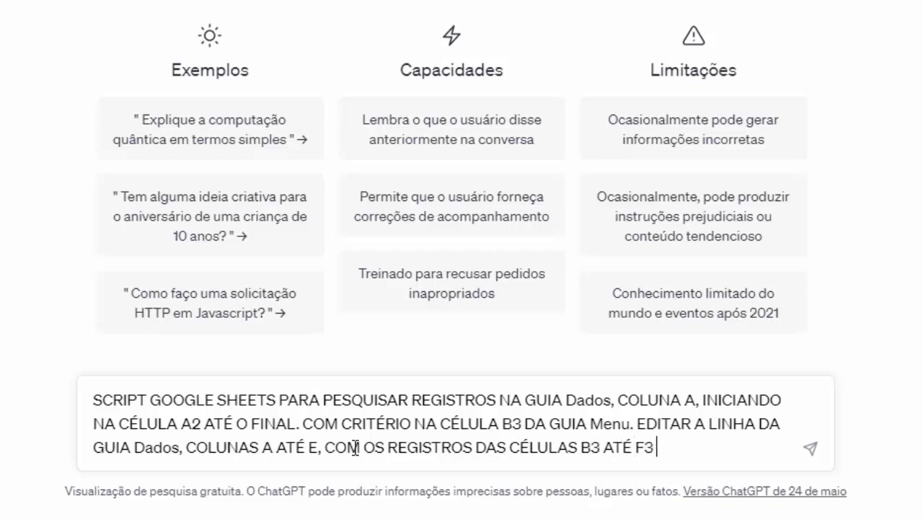
{"action": "type", "text": " DA GUIA"}
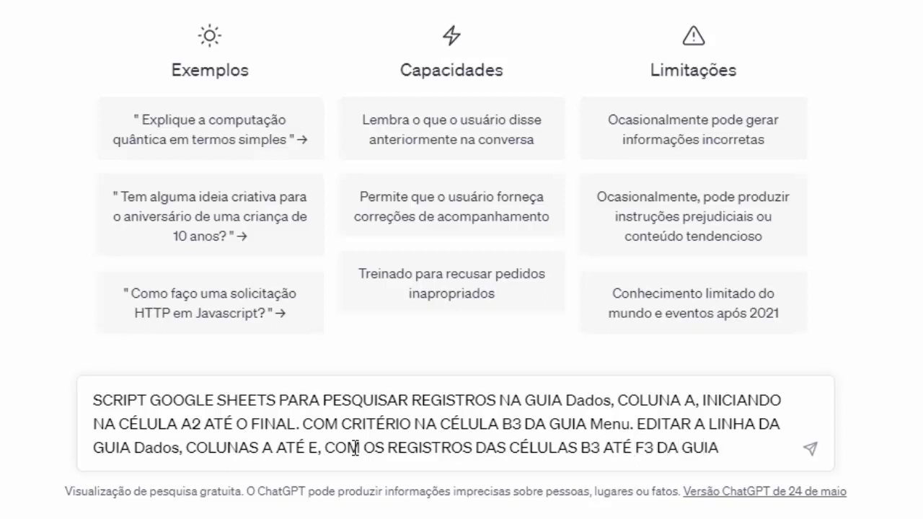
{"action": "type", "text": " Menu."}
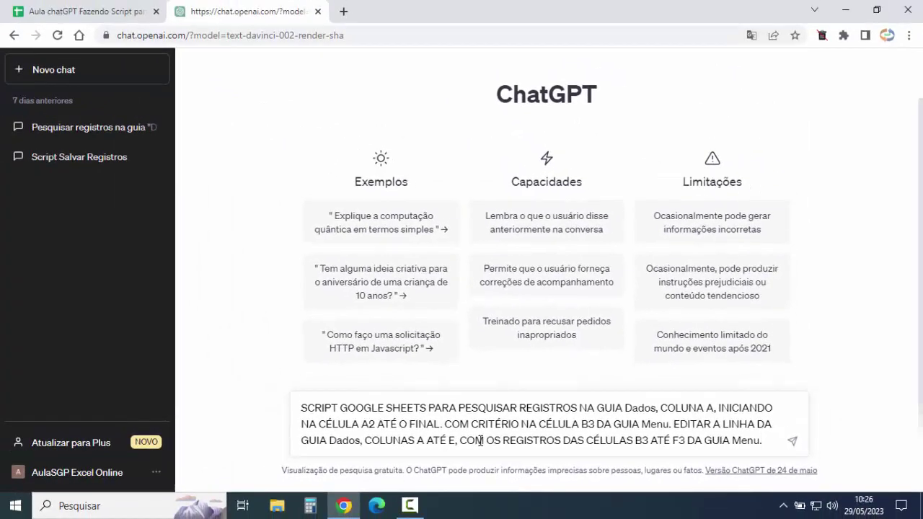
{"action": "key", "text": "Return"}
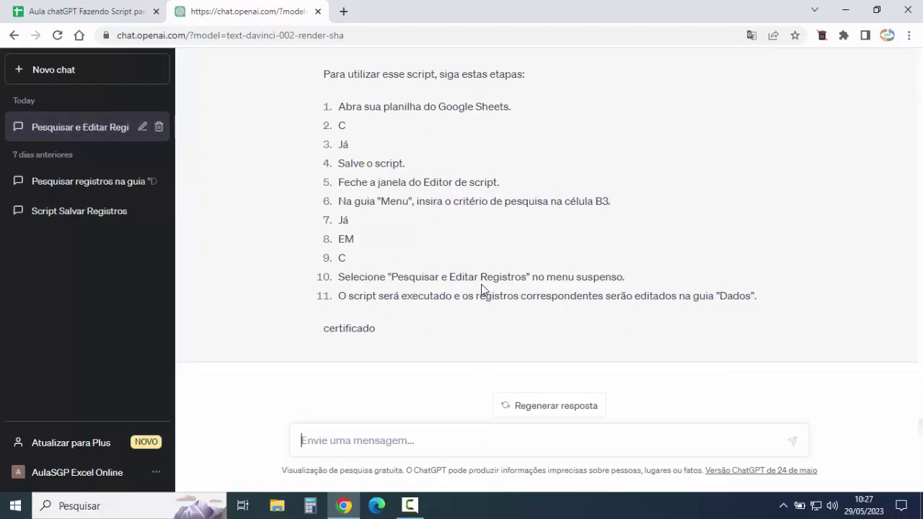
Open the earlier 'Pesquisar e Editar Registros' conversation from the ChatGPT sidebar.
{"action": "scroll", "coordinate": [484, 281], "scroll_direction": "up", "scroll_amount": 3}
{"action": "scroll", "coordinate": [486, 270], "scroll_direction": "up", "scroll_amount": 5}
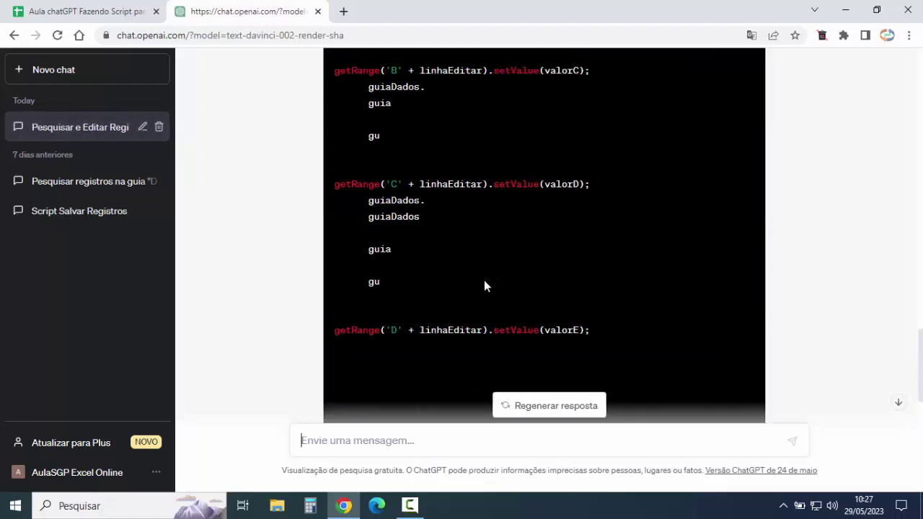
{"action": "left_click", "coordinate": [57, 71]}
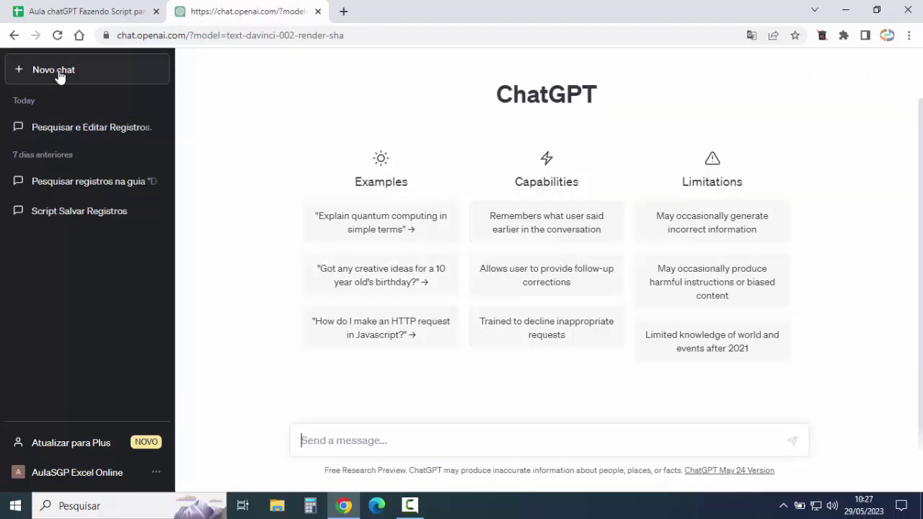
{"action": "left_click", "coordinate": [72, 129]}
Scroll through the generated script, highlighting 'criterio', then down to the 11 usage steps.
{"action": "scroll", "coordinate": [470, 232], "scroll_direction": "up", "scroll_amount": 2}
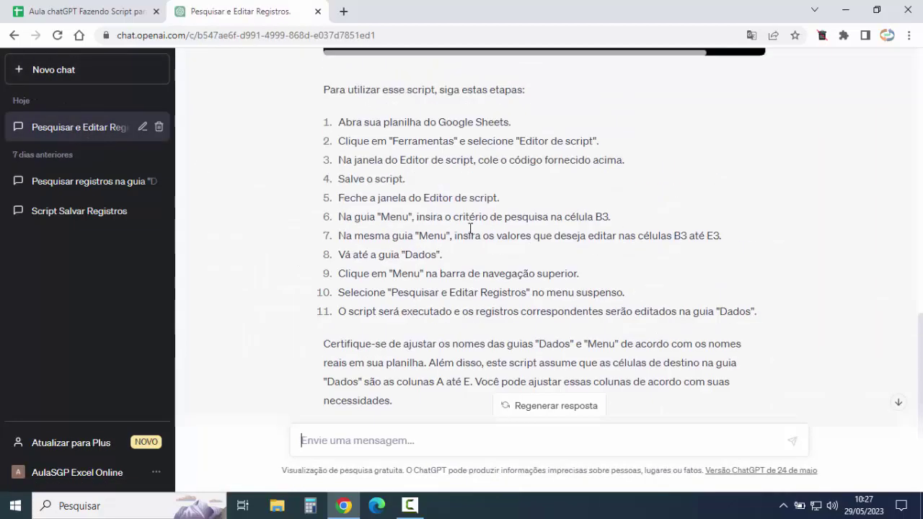
{"action": "scroll", "coordinate": [470, 232], "scroll_direction": "up", "scroll_amount": 2}
{"action": "scroll", "coordinate": [470, 231], "scroll_direction": "up", "scroll_amount": 2}
{"action": "scroll", "coordinate": [470, 231], "scroll_direction": "up", "scroll_amount": 1}
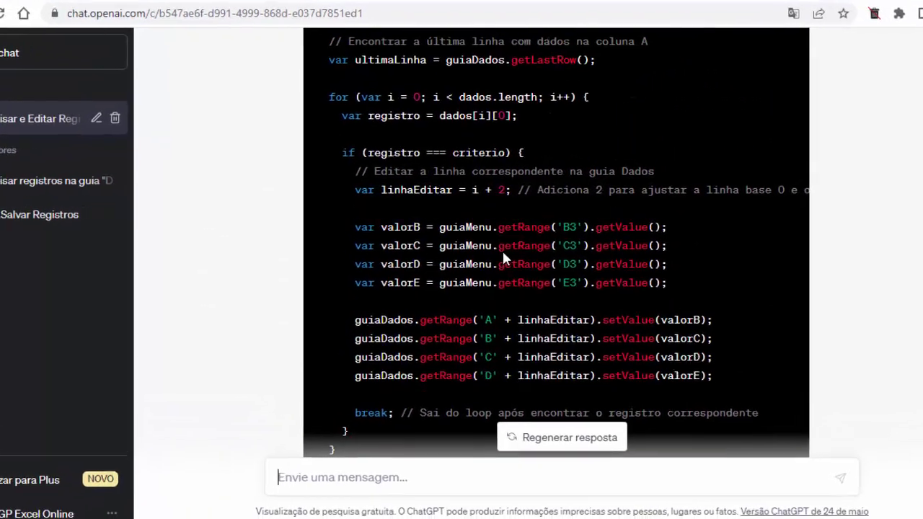
{"action": "scroll", "coordinate": [570, 253], "scroll_direction": "up", "scroll_amount": 1}
{"action": "scroll", "coordinate": [570, 252], "scroll_direction": "up", "scroll_amount": 1}
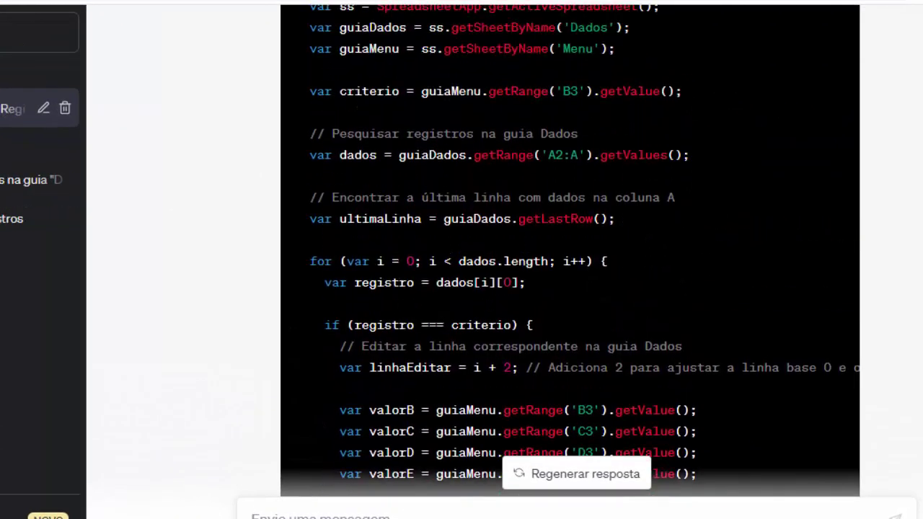
{"action": "scroll", "coordinate": [570, 252], "scroll_direction": "up", "scroll_amount": 1}
{"action": "scroll", "coordinate": [478, 287], "scroll_direction": "up", "scroll_amount": 1}
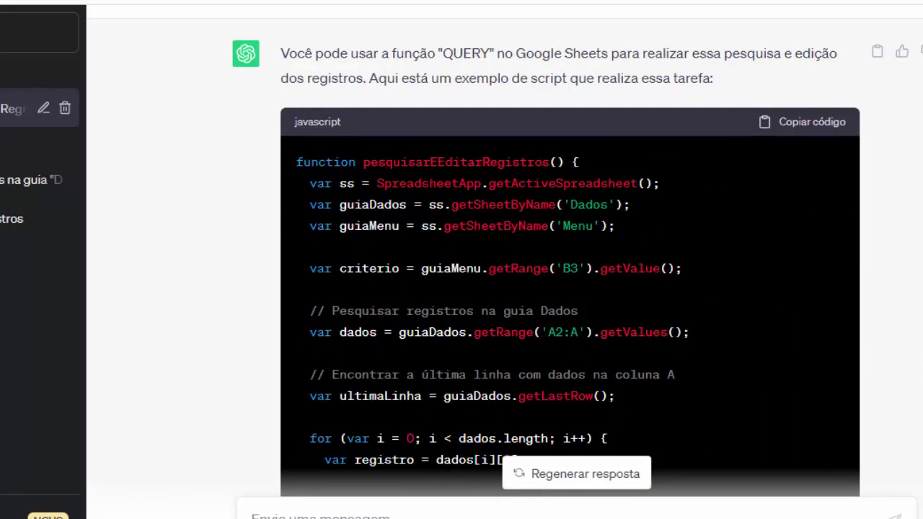
{"action": "left_click_drag", "start_coordinate": [400, 268], "coordinate": [339, 268]}
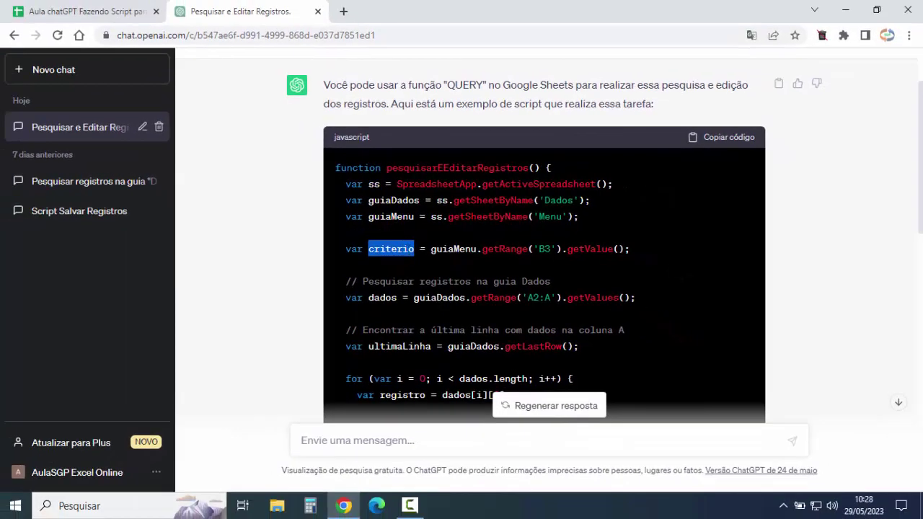
{"action": "scroll", "coordinate": [418, 238], "scroll_direction": "down", "scroll_amount": 5}
{"action": "scroll", "coordinate": [406, 272], "scroll_direction": "down", "scroll_amount": 8}
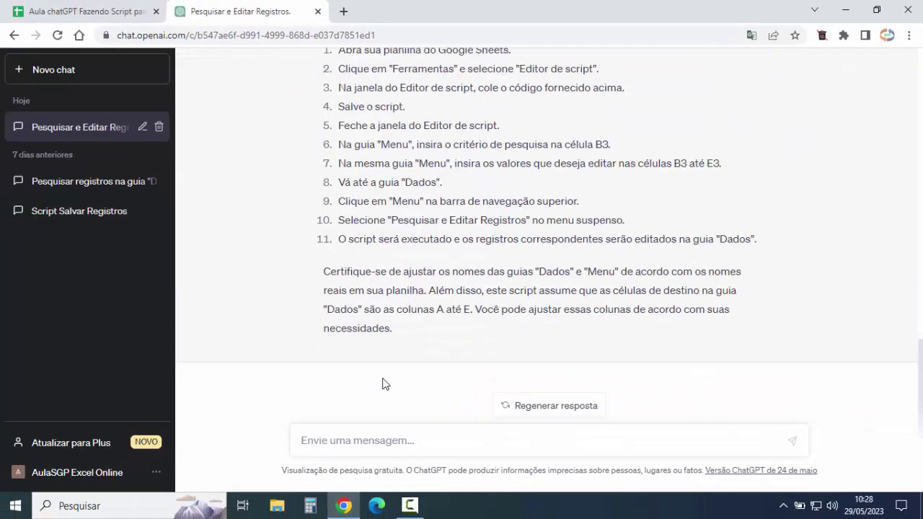
{"action": "left_click", "coordinate": [329, 439]}
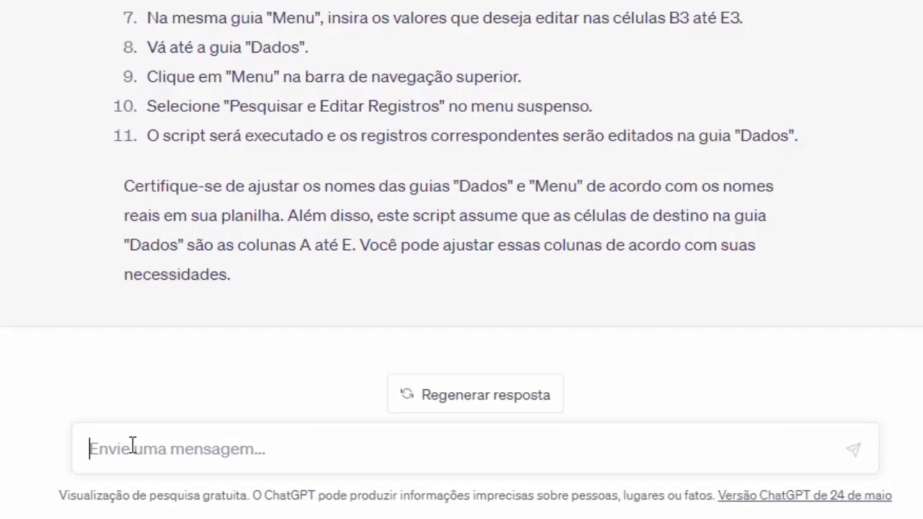
{"action": "type", "text": "ALTER"}
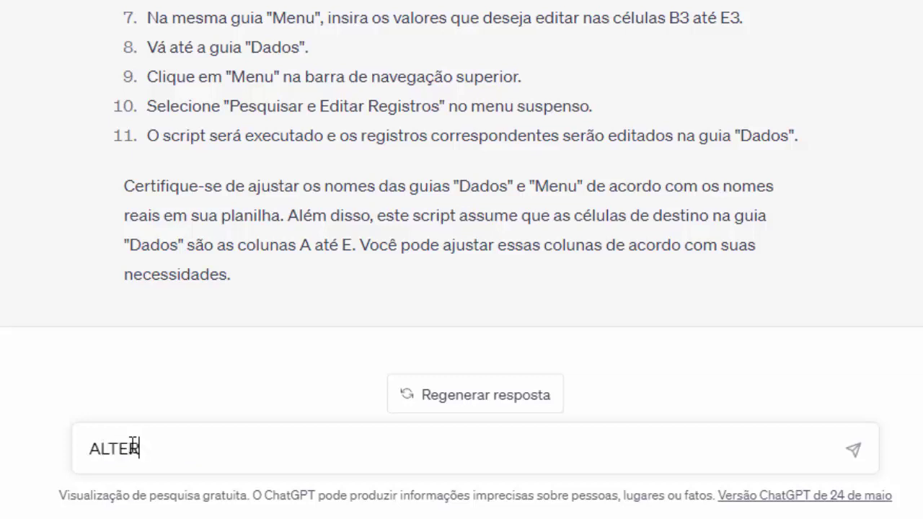
{"action": "type", "text": "AR "}
{"action": "type", "text": "criterio"}
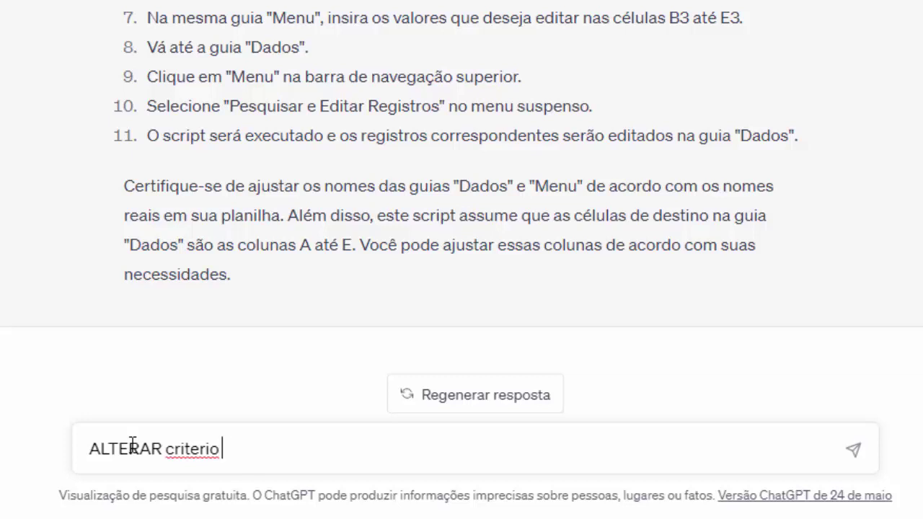
{"action": "type", "text": " POR criterio"}
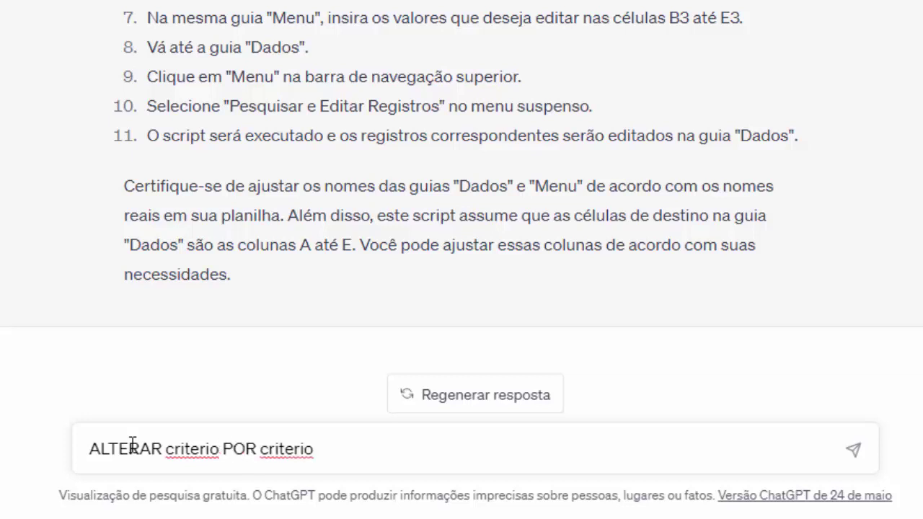
{"action": "type", "text": "."}
{"action": "key", "text": "ctrl+a"}
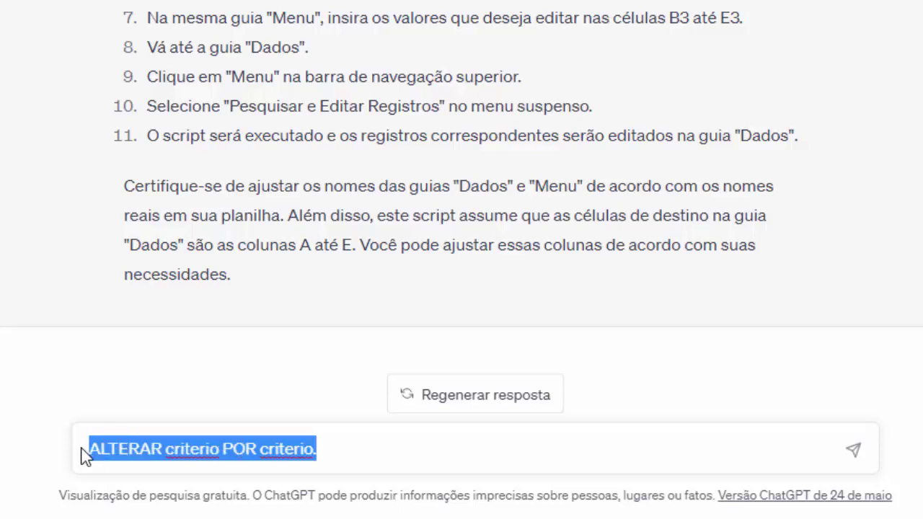
{"action": "key", "text": "BackSpace"}
{"action": "scroll", "coordinate": [265, 317], "scroll_direction": "up", "scroll_amount": 10}
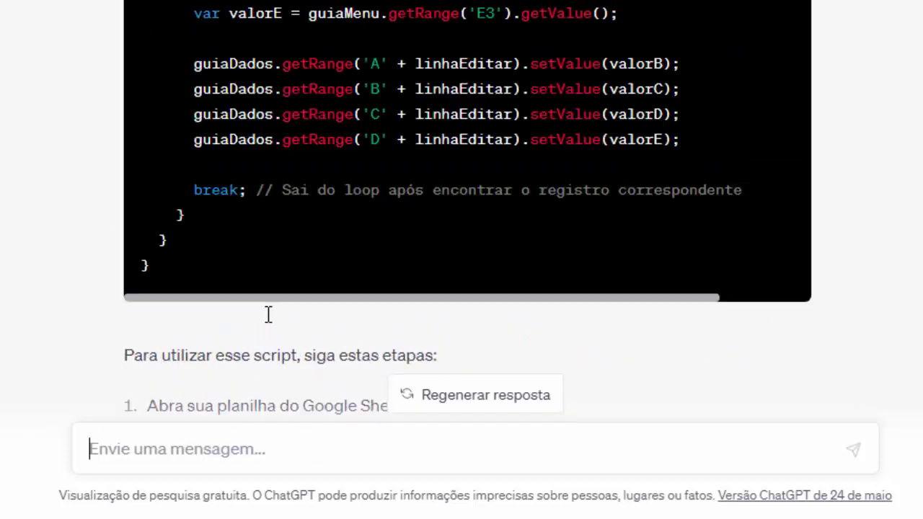
{"action": "scroll", "coordinate": [267, 315], "scroll_direction": "up", "scroll_amount": 5}
{"action": "scroll", "coordinate": [357, 335], "scroll_direction": "up", "scroll_amount": 5}
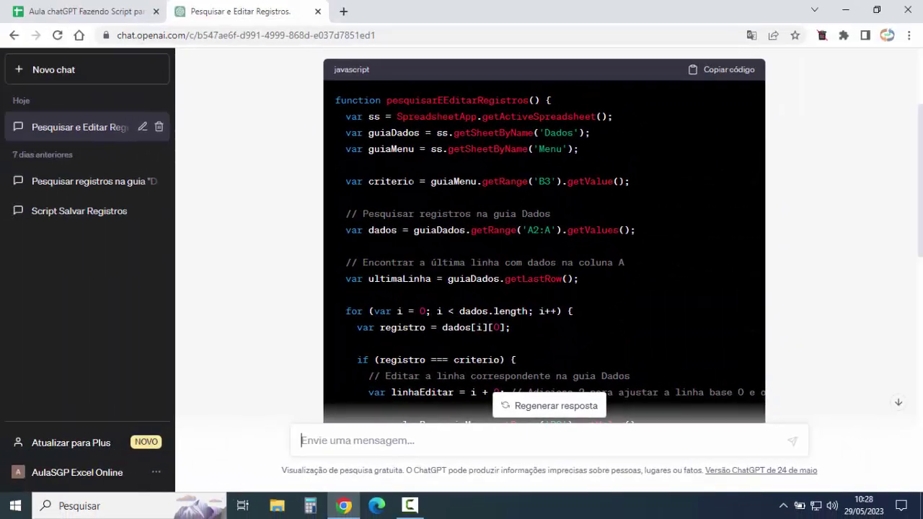
{"action": "left_click_drag", "start_coordinate": [414, 181], "coordinate": [369, 181]}
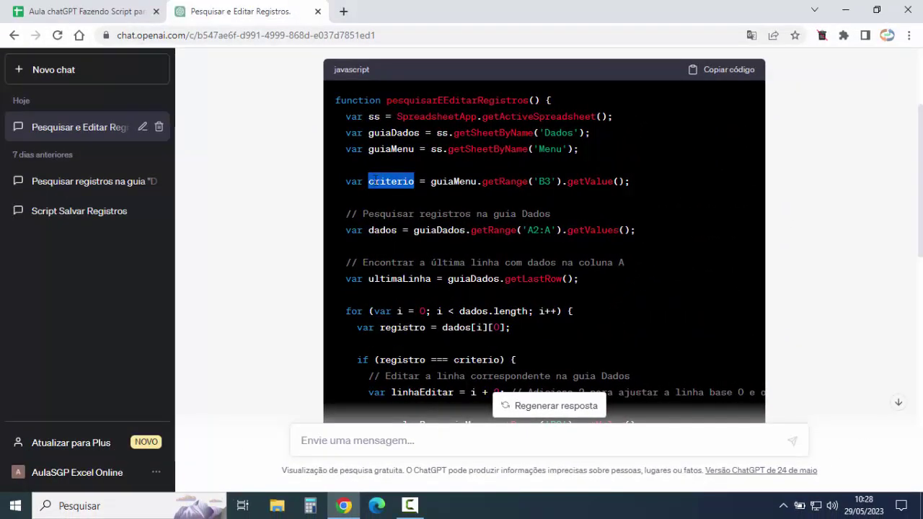
{"action": "left_click", "coordinate": [368, 181]}
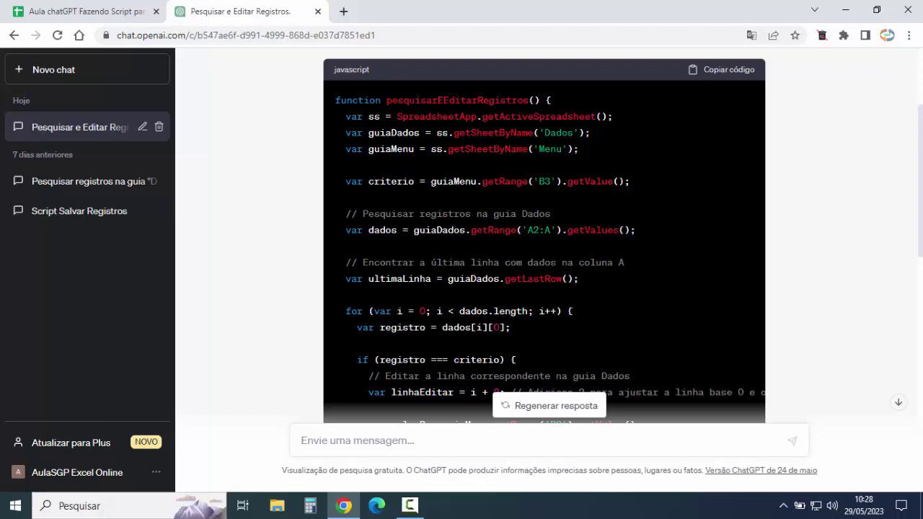
{"action": "scroll", "coordinate": [545, 230], "scroll_direction": "down", "scroll_amount": 2}
{"action": "scroll", "coordinate": [544, 231], "scroll_direction": "down", "scroll_amount": 2}
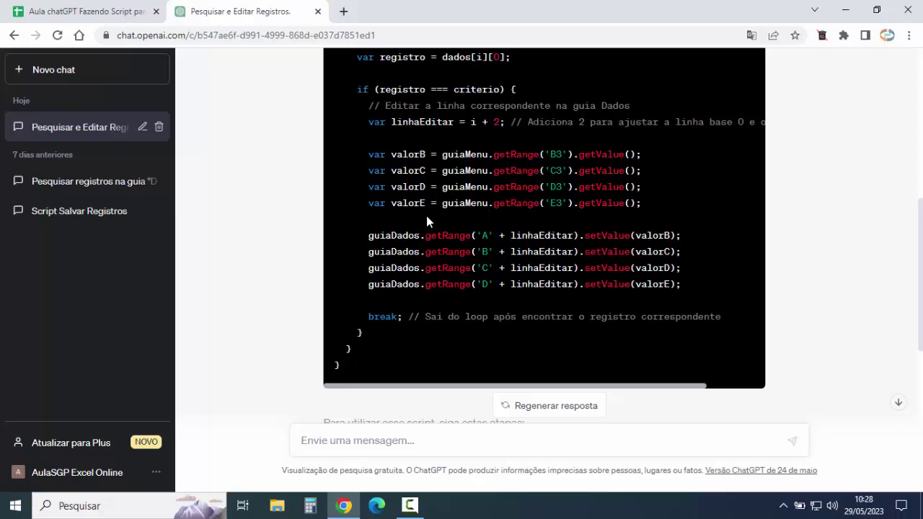
{"action": "scroll", "coordinate": [428, 220], "scroll_direction": "up", "scroll_amount": 1}
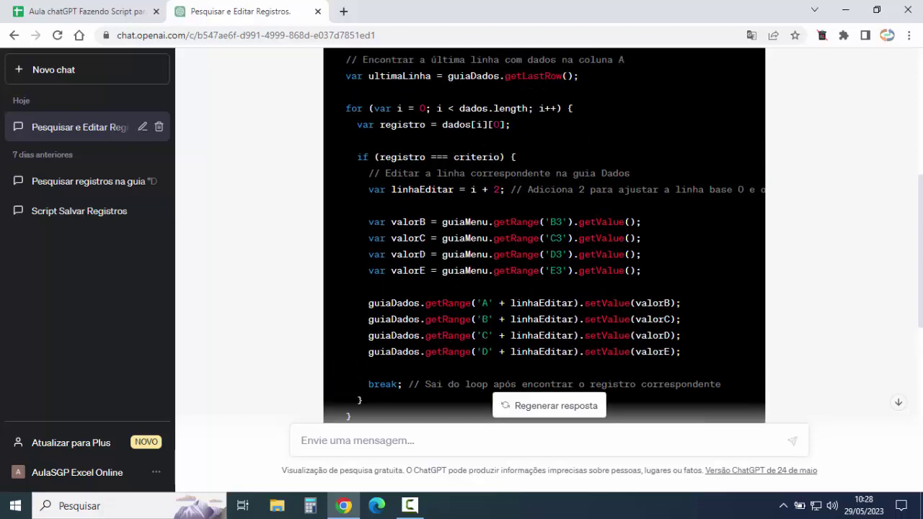
{"action": "scroll", "coordinate": [429, 216], "scroll_direction": "up", "scroll_amount": 1}
{"action": "scroll", "coordinate": [429, 216], "scroll_direction": "up", "scroll_amount": 1}
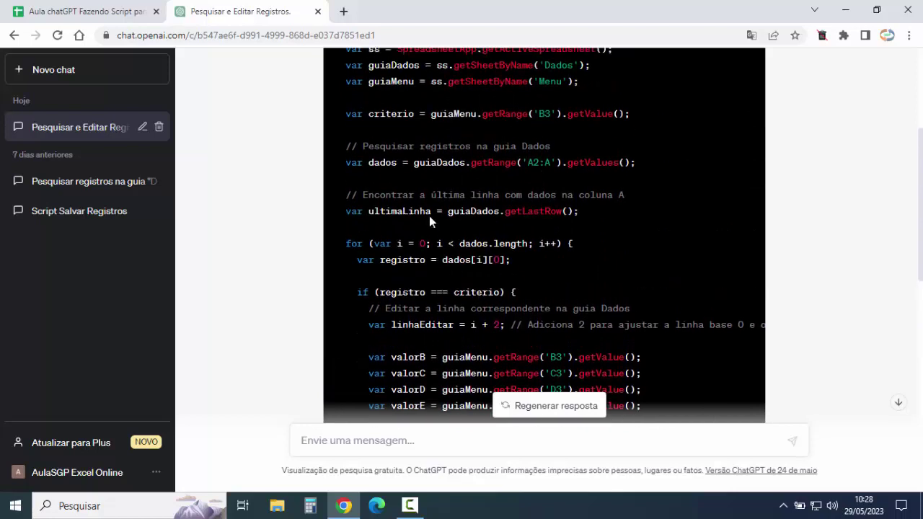
{"action": "scroll", "coordinate": [429, 216], "scroll_direction": "up", "scroll_amount": 1}
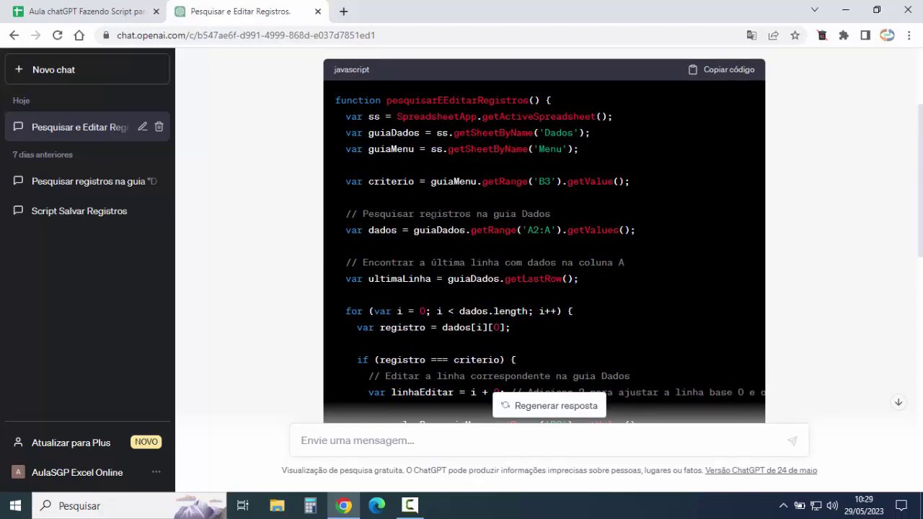
{"action": "scroll", "coordinate": [544, 252], "scroll_direction": "down", "scroll_amount": 3}
{"action": "scroll", "coordinate": [544, 252], "scroll_direction": "down", "scroll_amount": 10}
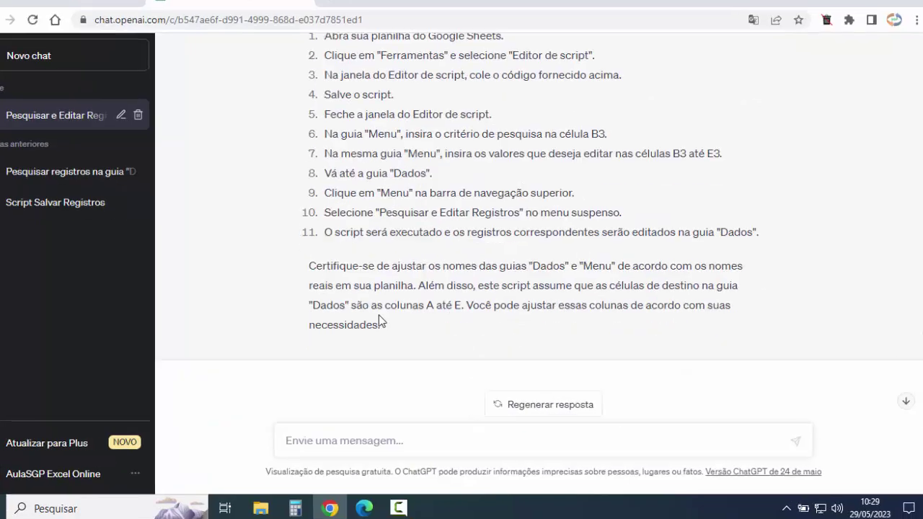
Type a follow-up asking for a warning MsgBox when the criterion isn't found and a message after editing.
{"action": "left_click", "coordinate": [77, 441]}
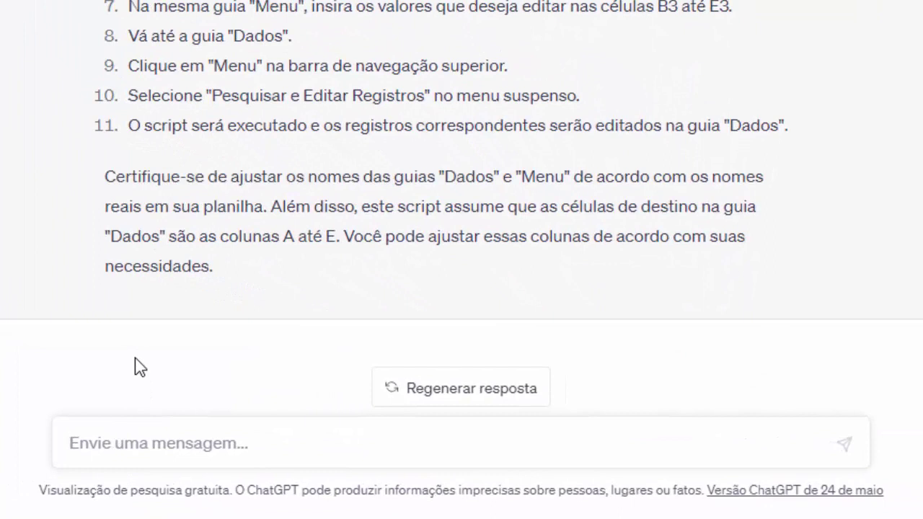
{"action": "type", "text": "sE O CRI"}
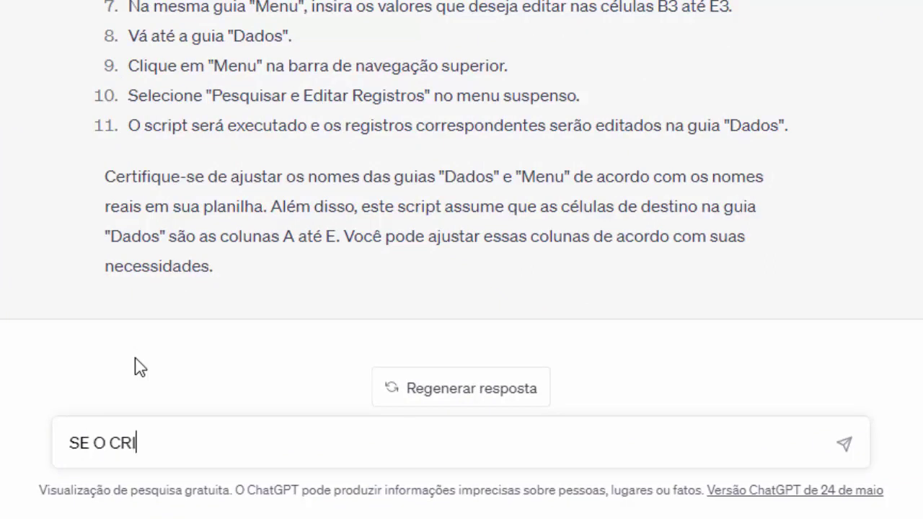
{"action": "type", "text": "TÉRIO"}
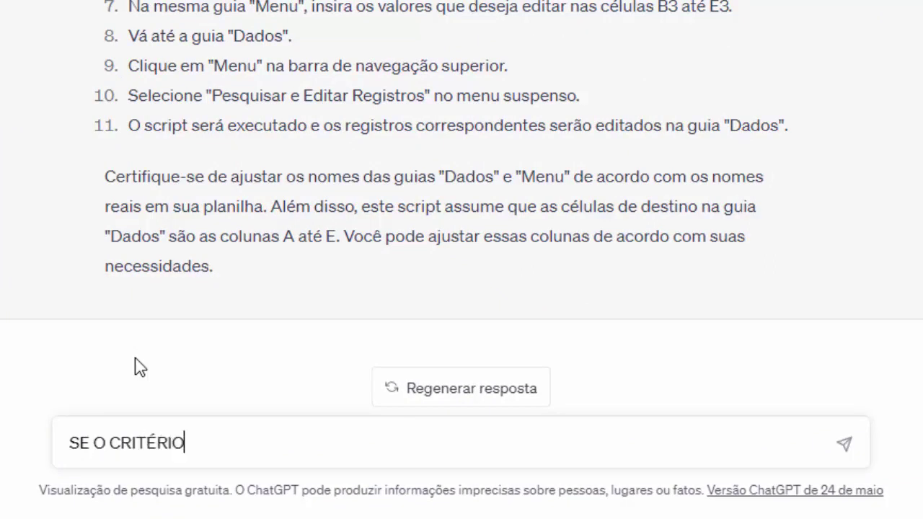
{"action": "type", "text": " NÃO F"}
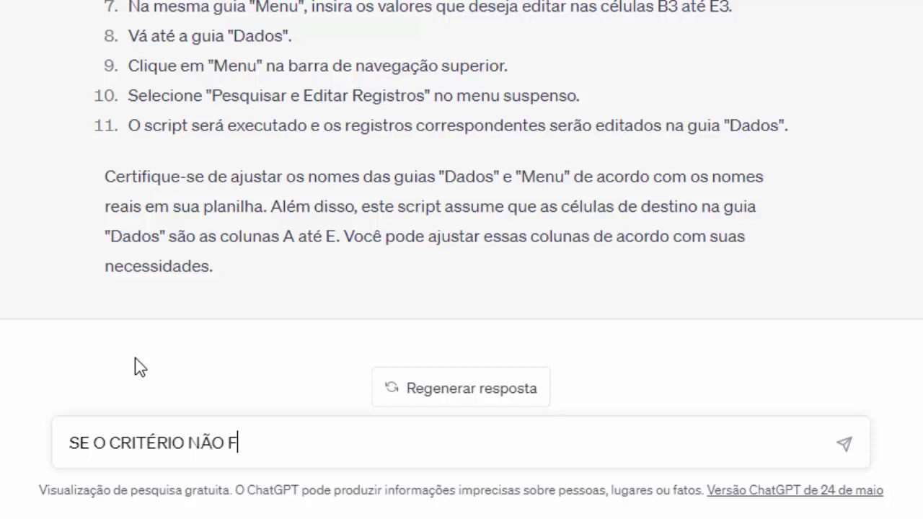
{"action": "type", "text": "OR ENCON"}
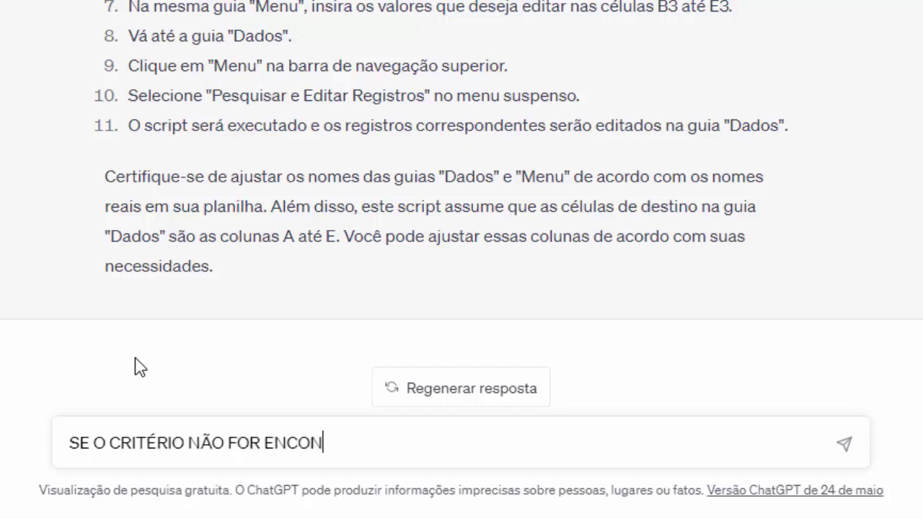
{"action": "type", "text": "TRADO EXI"}
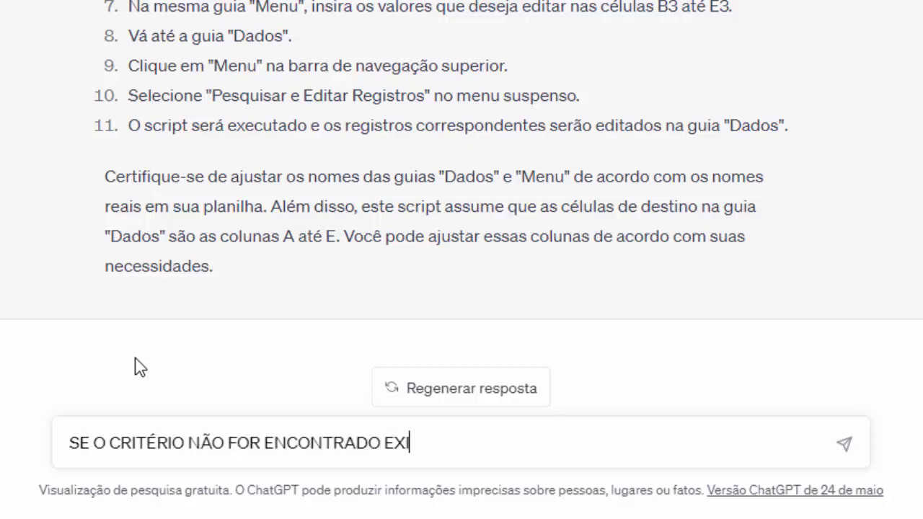
{"action": "type", "text": "BIR MS"}
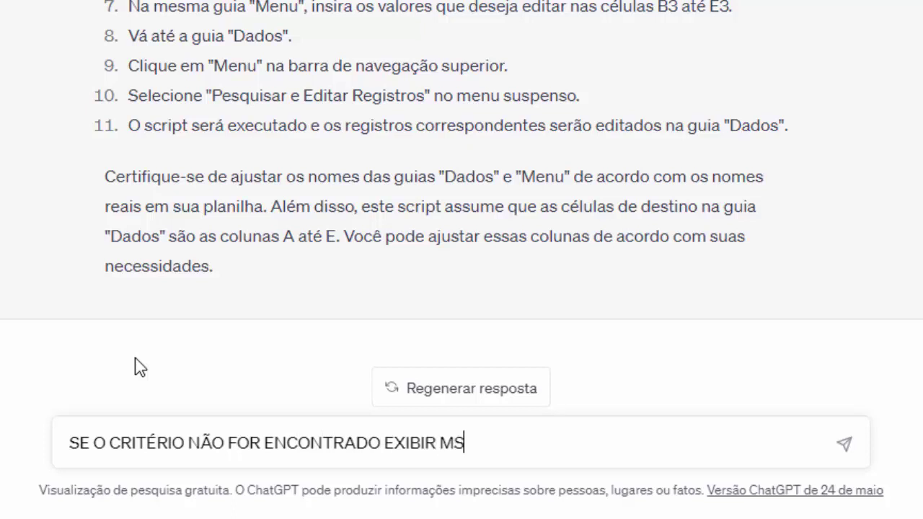
{"action": "type", "text": "GBOX DE AV"}
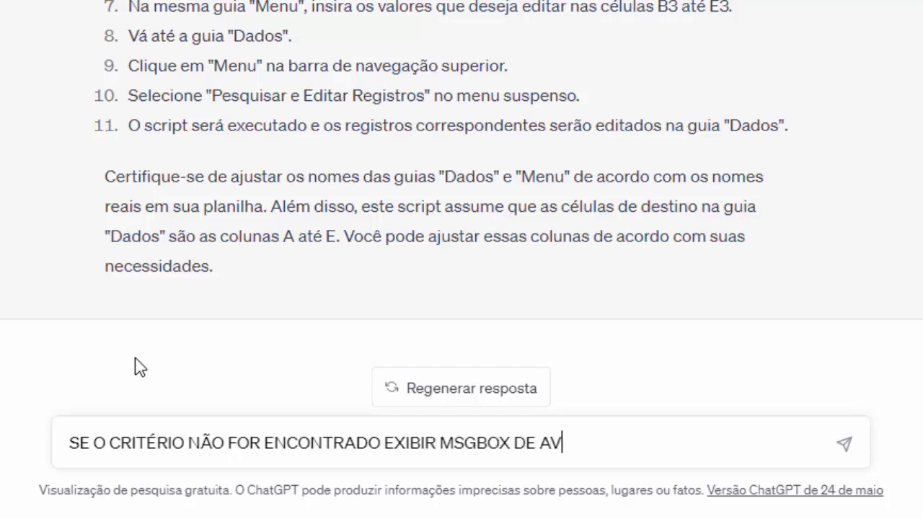
{"action": "type", "text": "ISO"}
{"action": "type", "text": ". "}
{"action": "type", "text": "E D"}
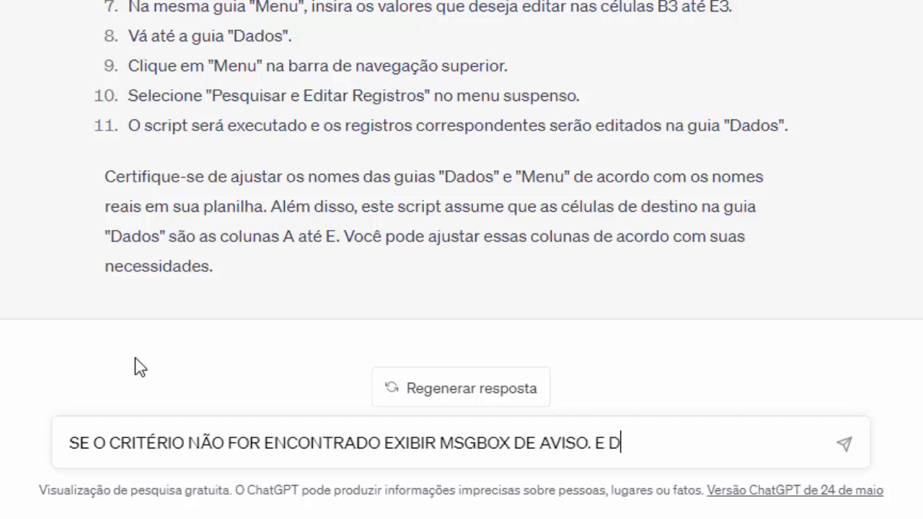
{"action": "type", "text": "EPOIS DE EDIT"}
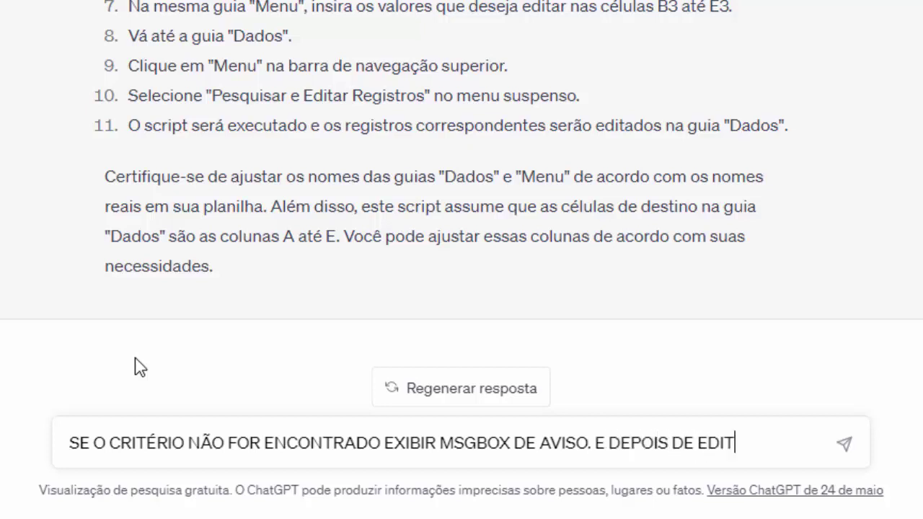
{"action": "type", "text": "AR"}
{"action": "type", "text": ", EXIBIR"}
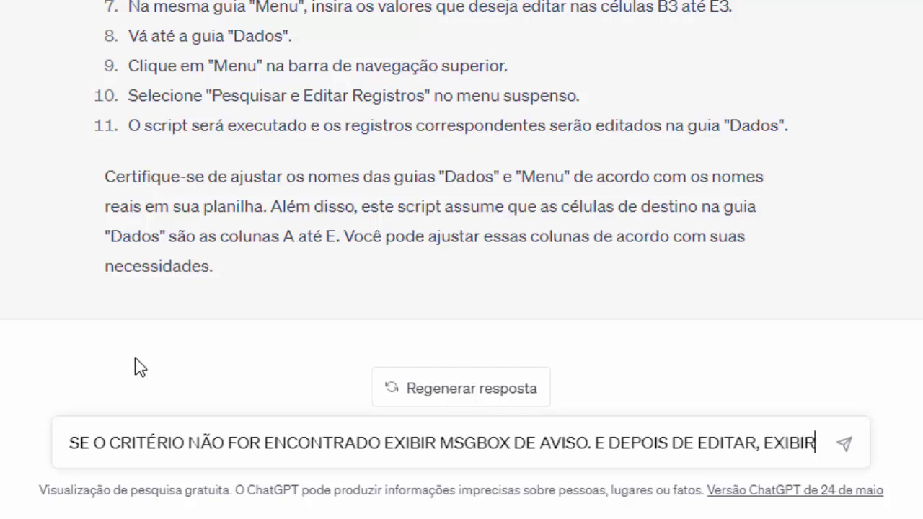
{"action": "type", "text": " MSGBOX "}
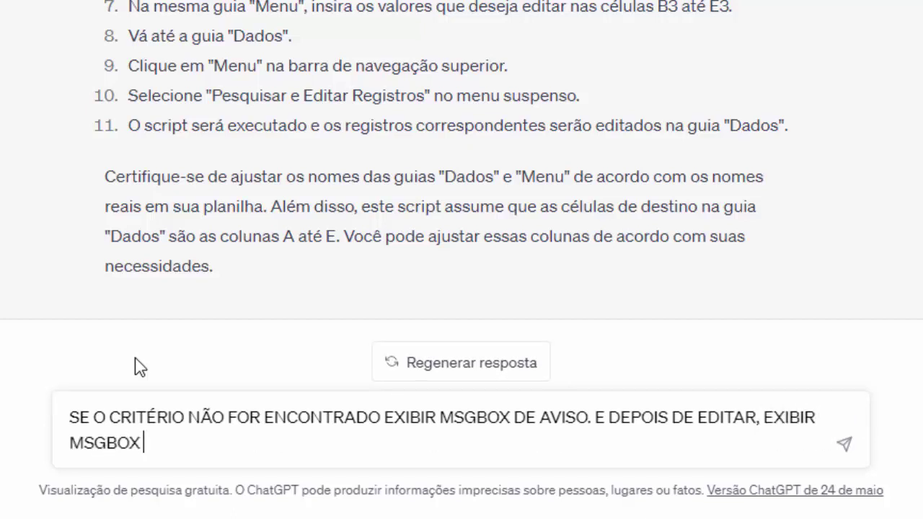
{"action": "type", "text": "DE AVISO DE "}
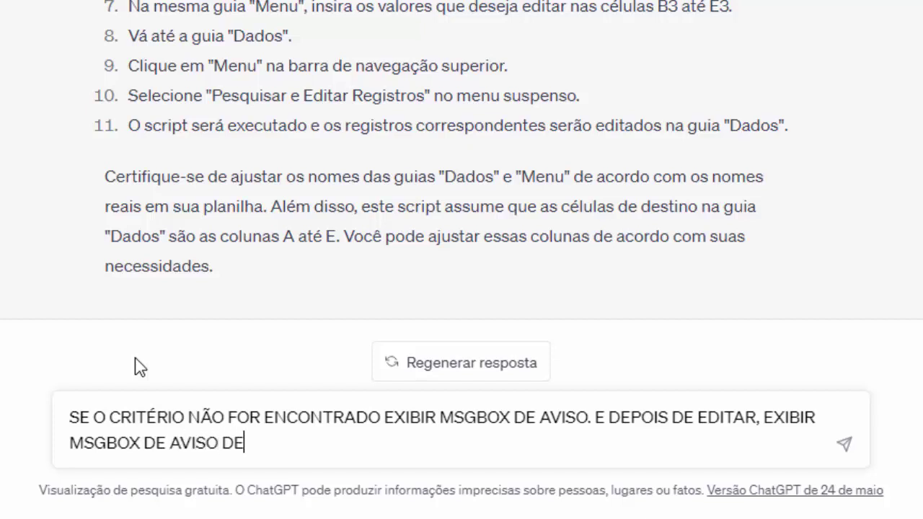
{"action": "type", "text": "EDITADO C"}
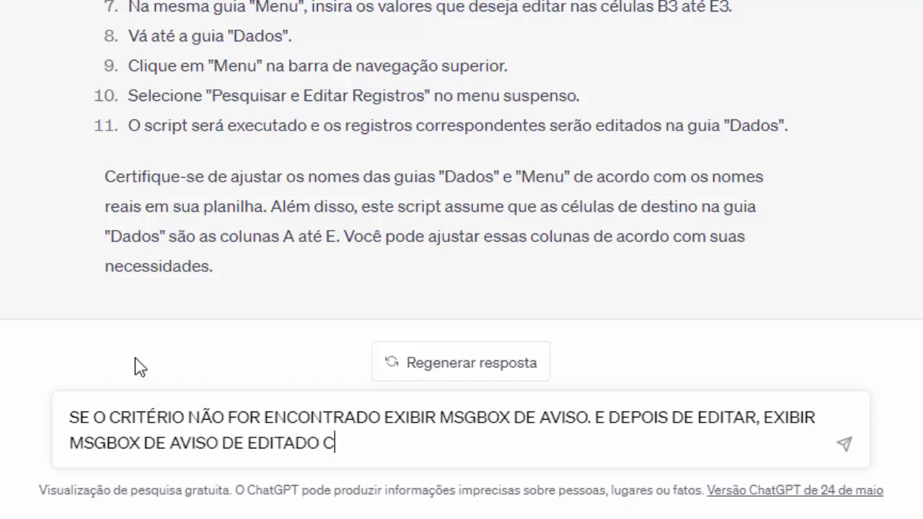
{"action": "type", "text": "OM SUCESS"}
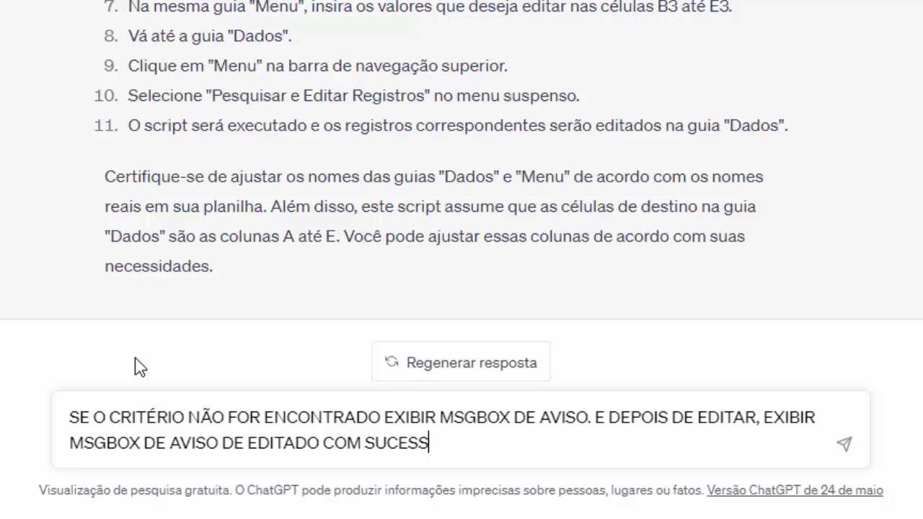
{"action": "type", "text": "O."}
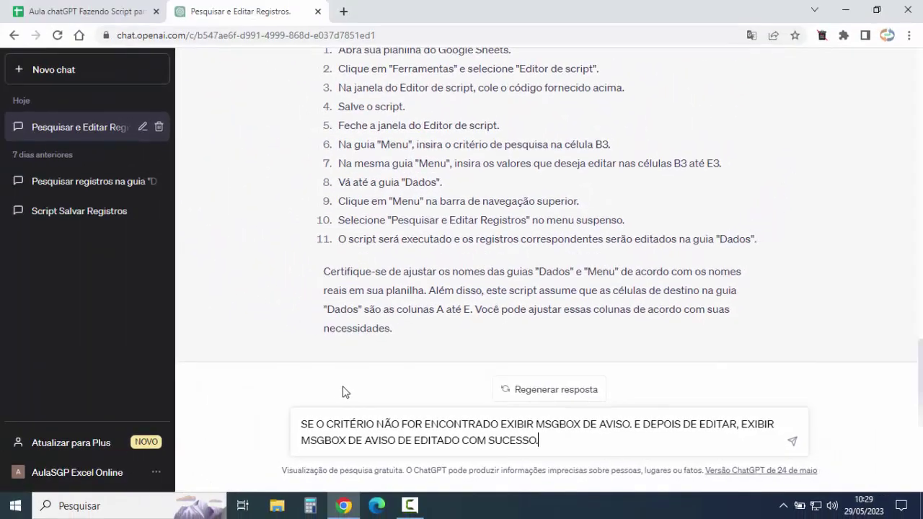
Send the warning-message request and reopen the Pesquisar e Editar Registros conversation.
{"action": "key", "text": "Return"}
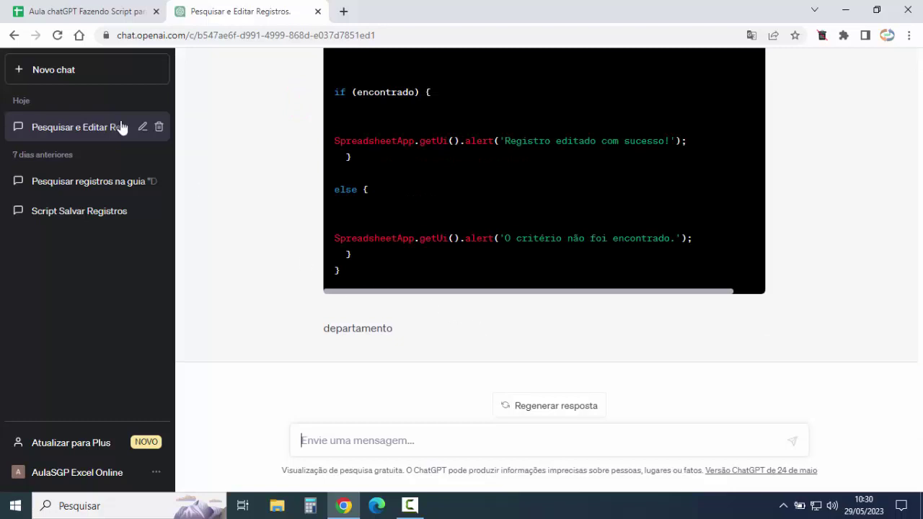
{"action": "left_click", "coordinate": [52, 72]}
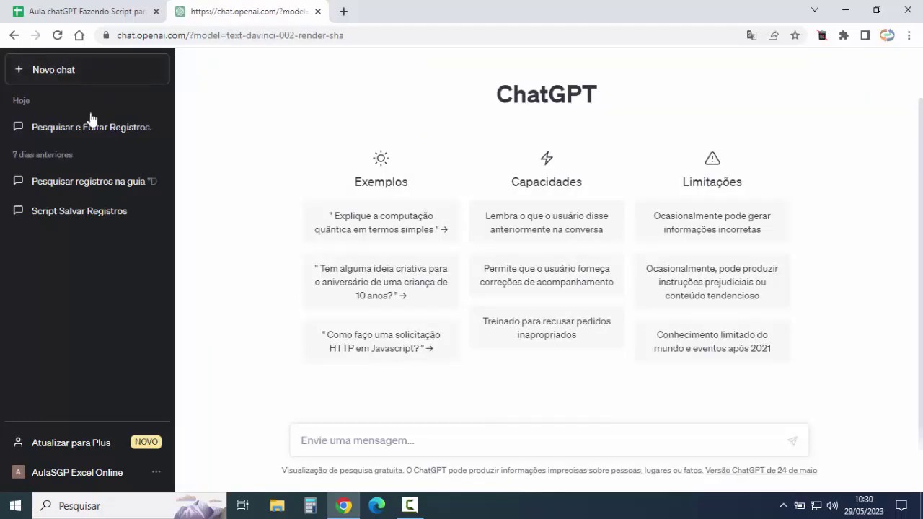
{"action": "left_click", "coordinate": [72, 129]}
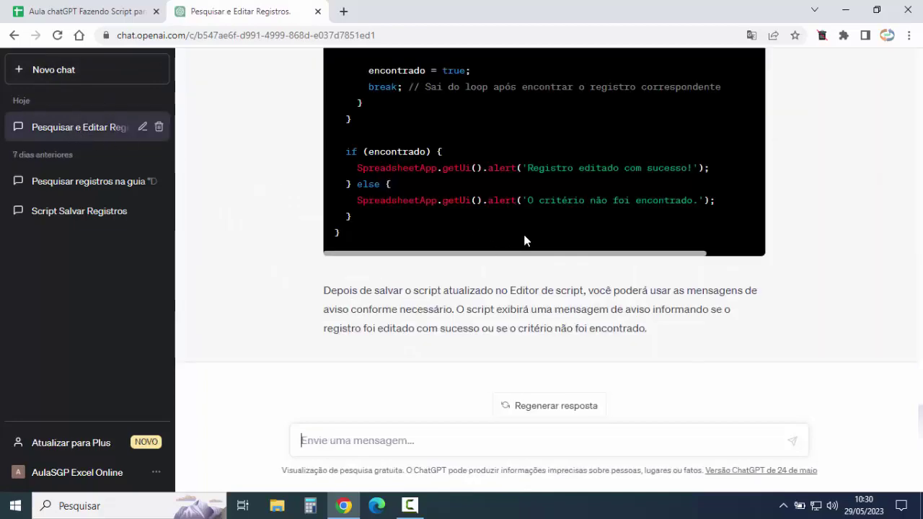
Highlight the 'Registro editado com sucesso!' and 'O critério não foi encontrado.' alert lines.
{"action": "scroll", "coordinate": [519, 245], "scroll_direction": "up", "scroll_amount": 1}
{"action": "double_click", "coordinate": [490, 268]}
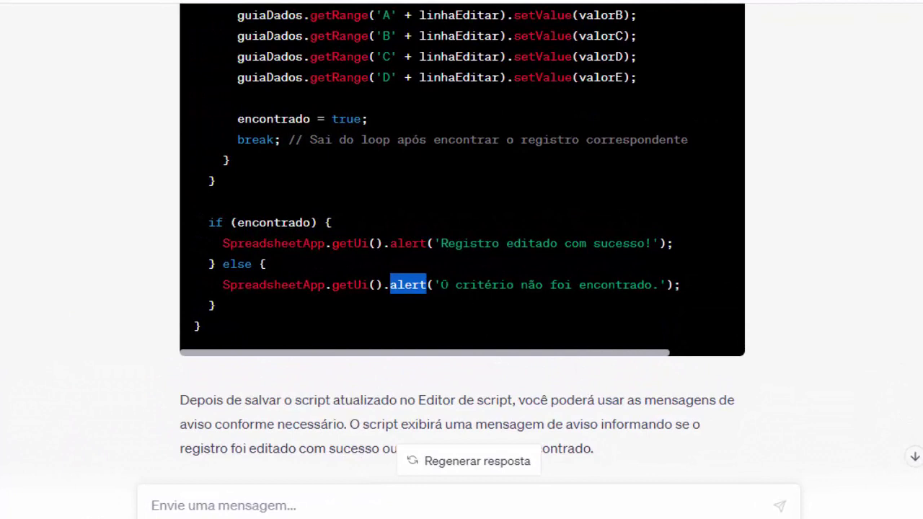
{"action": "left_click_drag", "start_coordinate": [441, 285], "coordinate": [652, 285]}
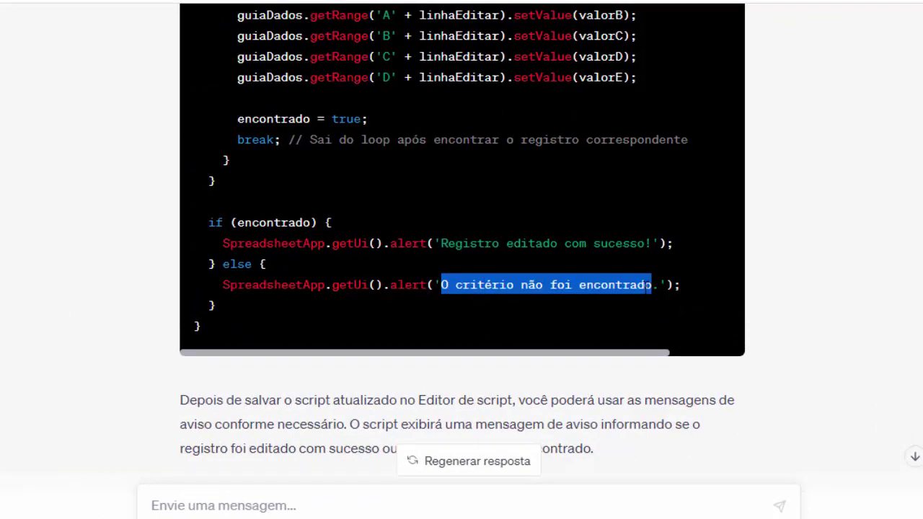
{"action": "left_click", "coordinate": [410, 297]}
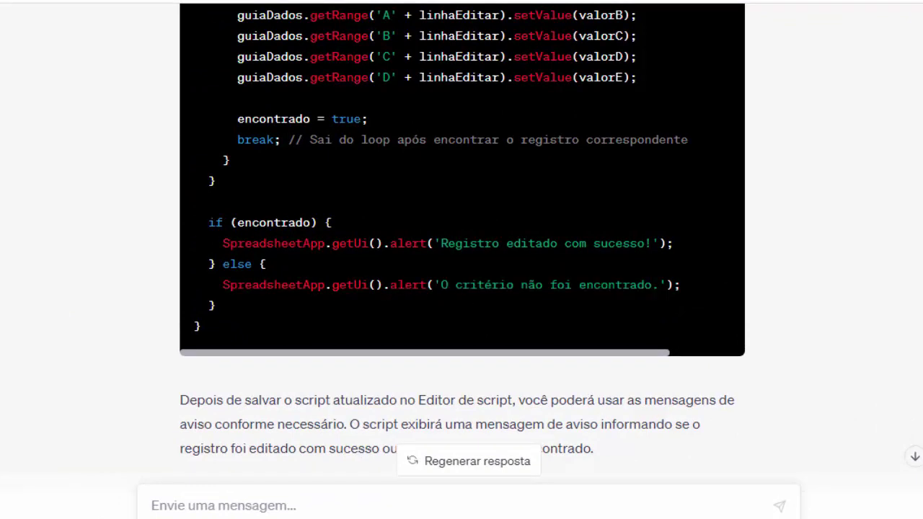
{"action": "left_click_drag", "start_coordinate": [390, 284], "coordinate": [427, 285]}
{"action": "left_click_drag", "start_coordinate": [390, 242], "coordinate": [426, 243]}
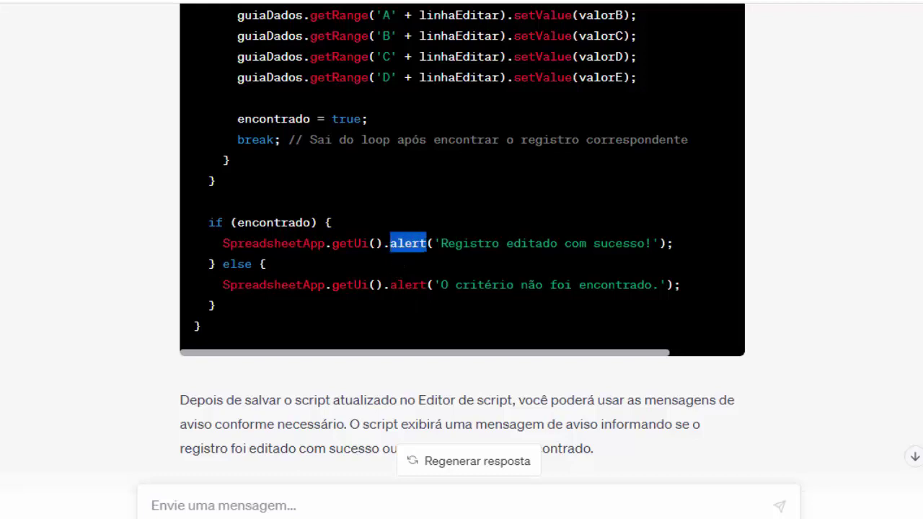
{"action": "left_click", "coordinate": [428, 262]}
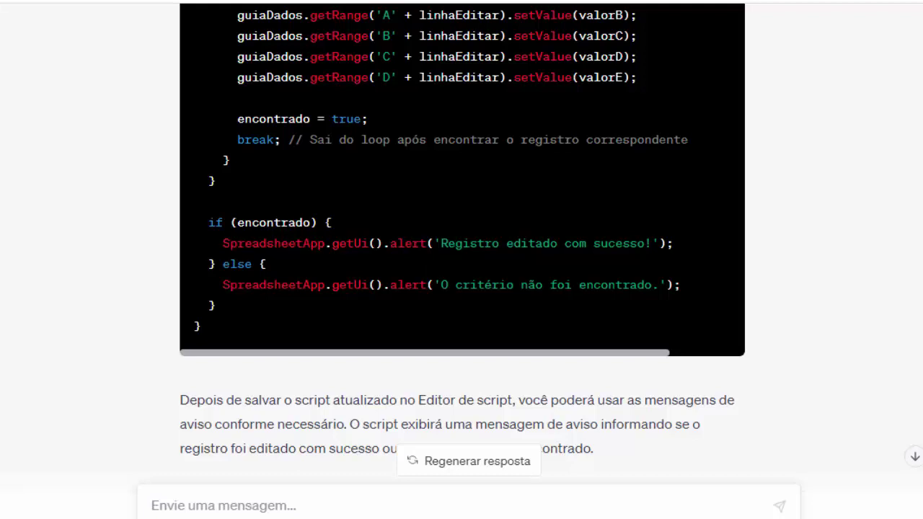
{"action": "mouse_move", "coordinate": [223, 243]}
{"action": "left_mouse_down"}
{"action": "mouse_move", "coordinate": [659, 242]}
{"action": "mouse_move", "coordinate": [649, 245]}
{"action": "left_mouse_up"}
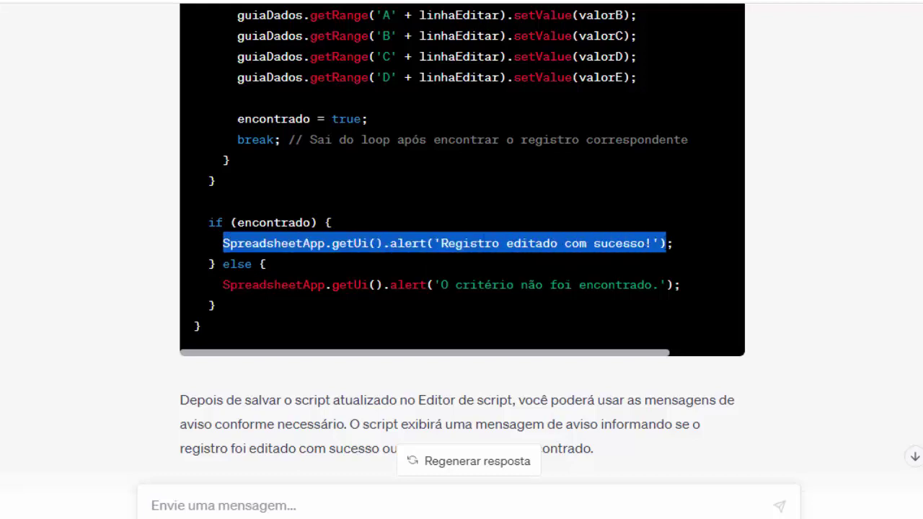
{"action": "left_click_drag", "start_coordinate": [222, 284], "coordinate": [681, 285]}
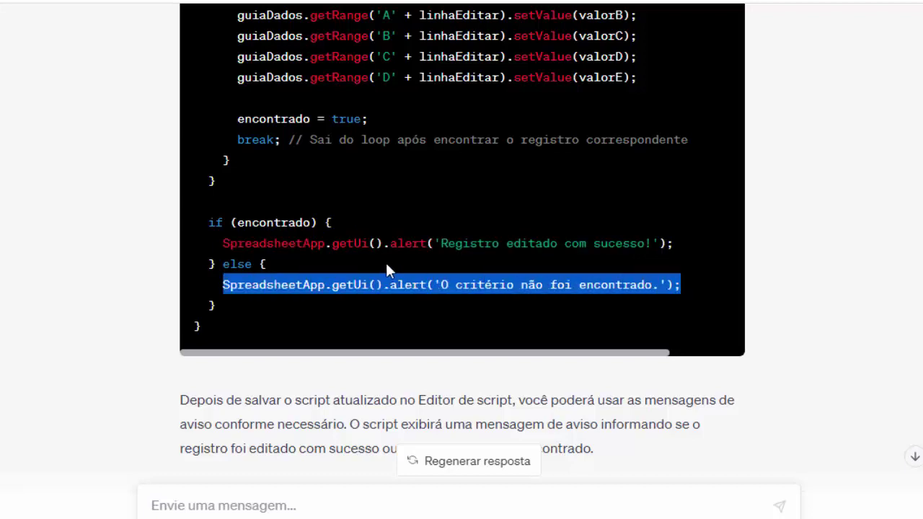
Scroll up to highlight the criterio variable, then back down through the updated script.
{"action": "scroll", "coordinate": [406, 260], "scroll_direction": "up", "scroll_amount": 4}
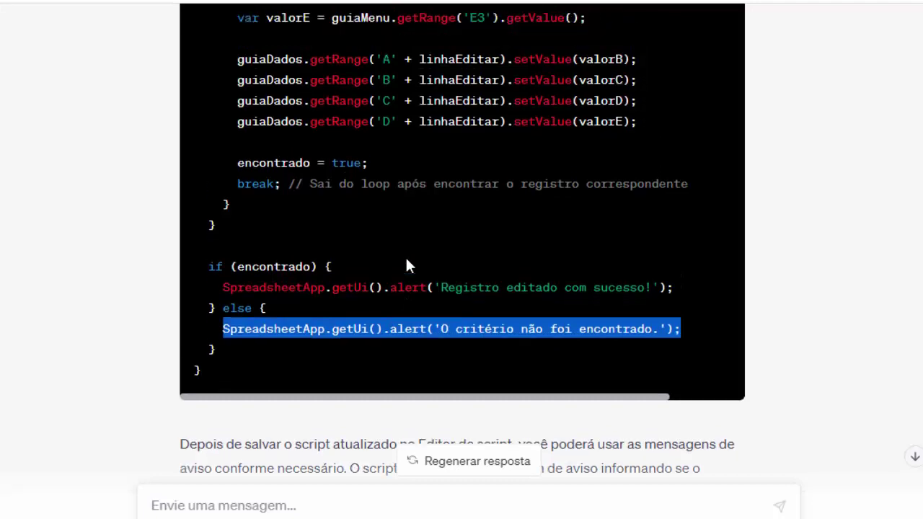
{"action": "scroll", "coordinate": [410, 259], "scroll_direction": "up", "scroll_amount": 2}
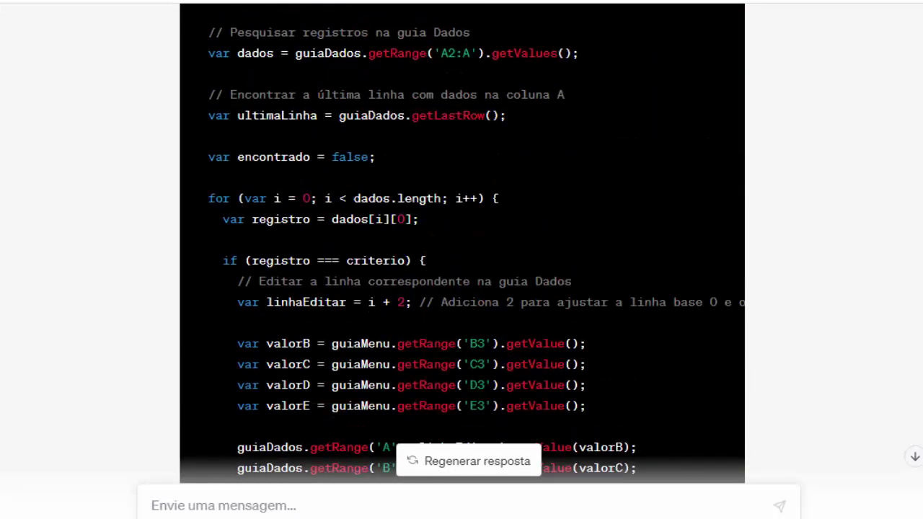
{"action": "scroll", "coordinate": [415, 259], "scroll_direction": "up", "scroll_amount": 2}
{"action": "scroll", "coordinate": [422, 261], "scroll_direction": "up", "scroll_amount": 3}
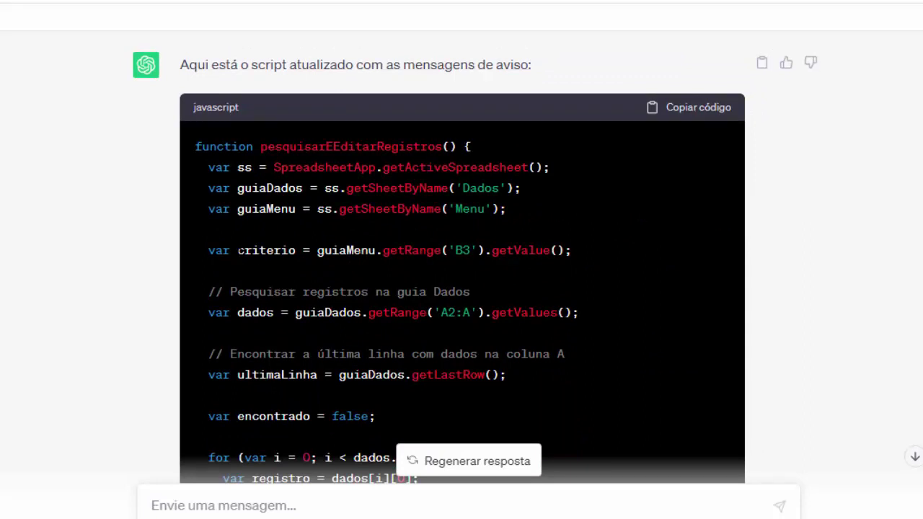
{"action": "left_click_drag", "start_coordinate": [238, 251], "coordinate": [295, 253]}
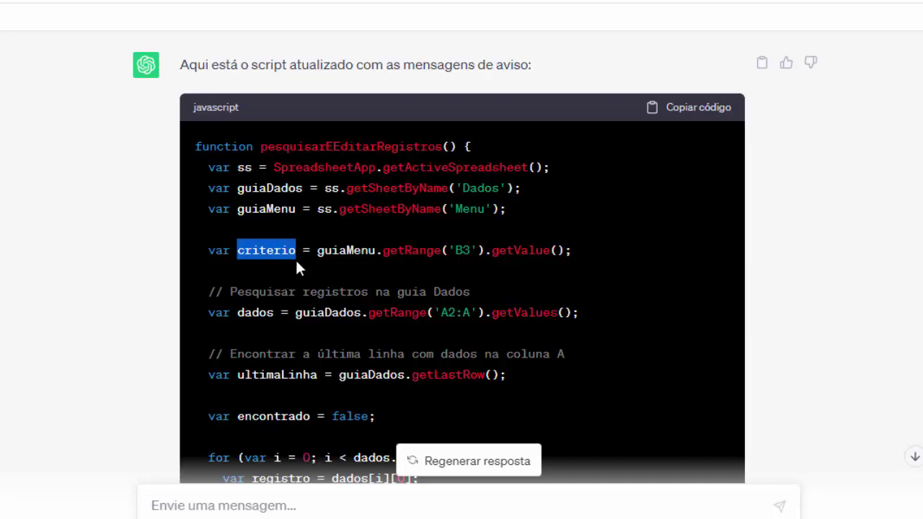
{"action": "scroll", "coordinate": [303, 237], "scroll_direction": "down", "scroll_amount": 5}
{"action": "scroll", "coordinate": [299, 216], "scroll_direction": "down", "scroll_amount": 5}
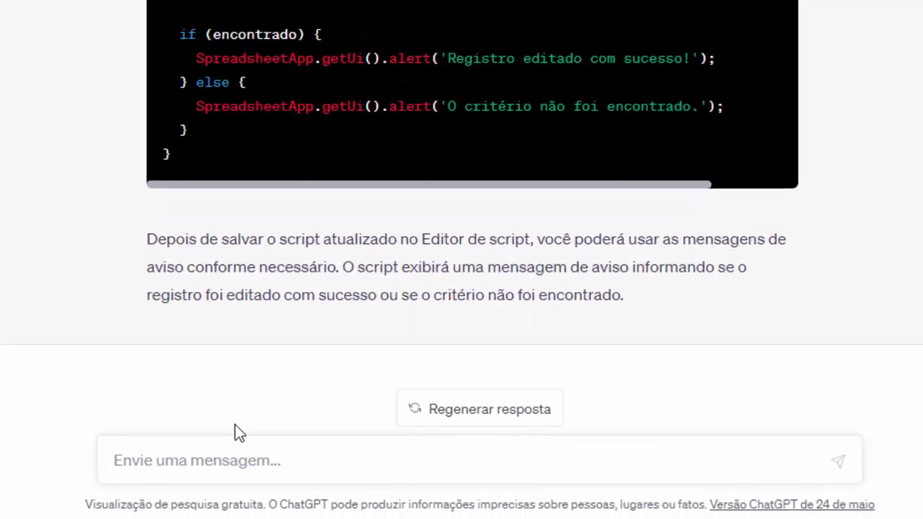
Type the new follow-up 'SE O CRITÉRIO FOR VAZIO EXIBIR MSGBOX DE AVISO E CANCELAR'.
{"action": "left_click", "coordinate": [157, 454]}
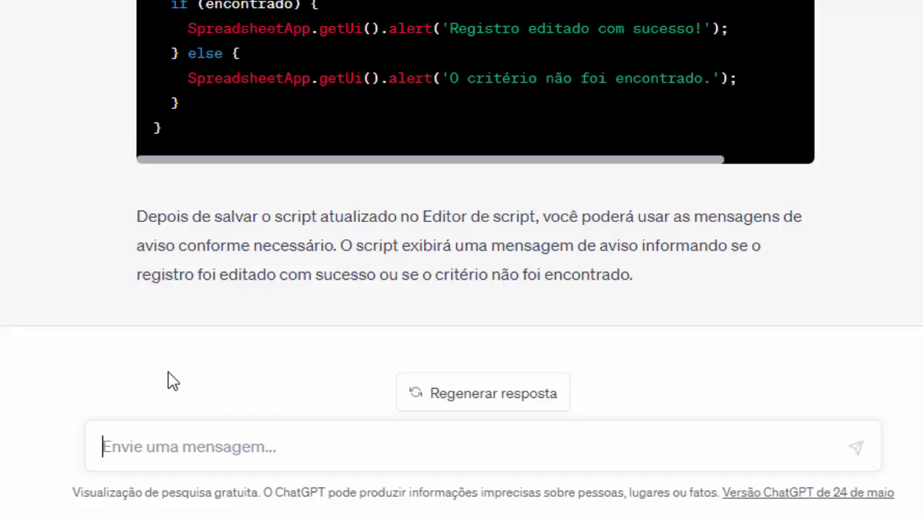
{"action": "type", "text": "S"}
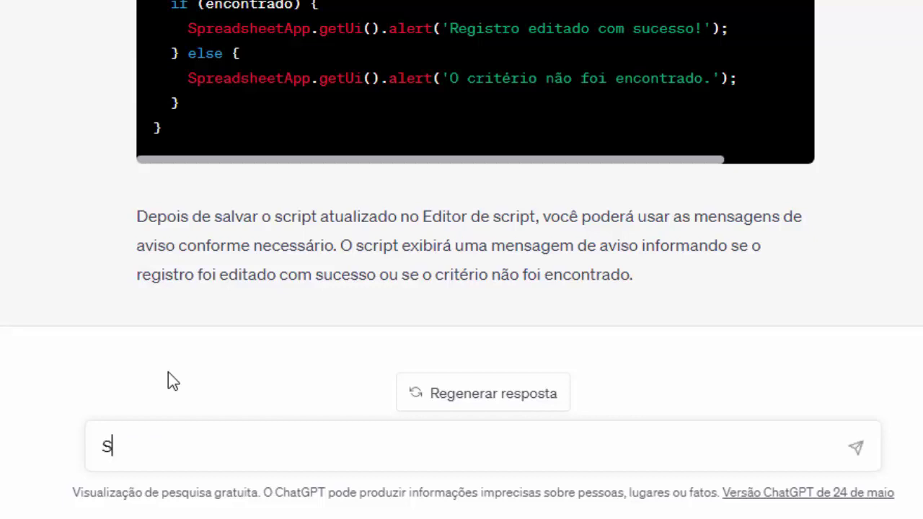
{"action": "type", "text": "E O CRIT"}
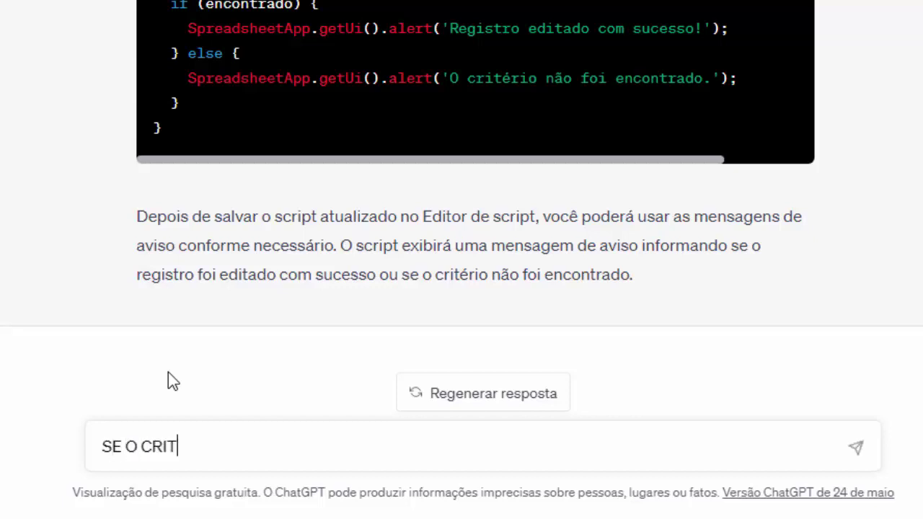
{"action": "type", "text": "ÉRIO F"}
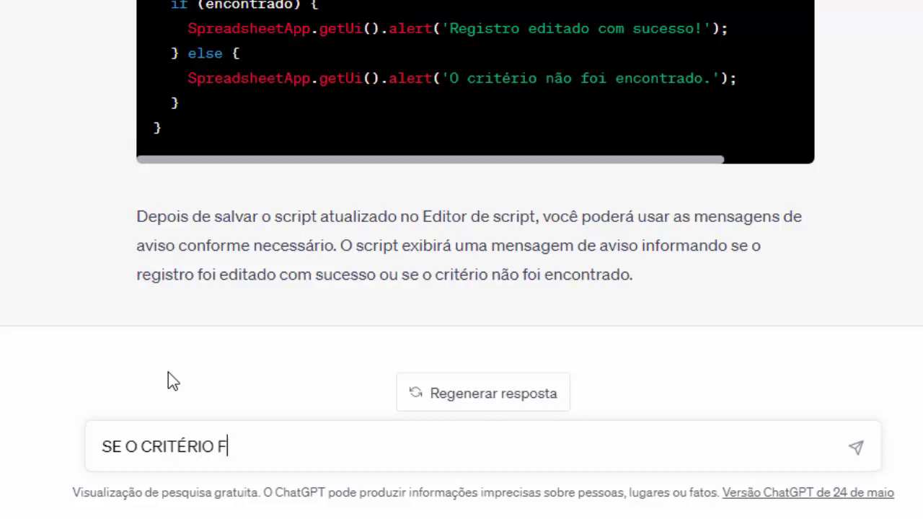
{"action": "type", "text": "OR VAZIO"}
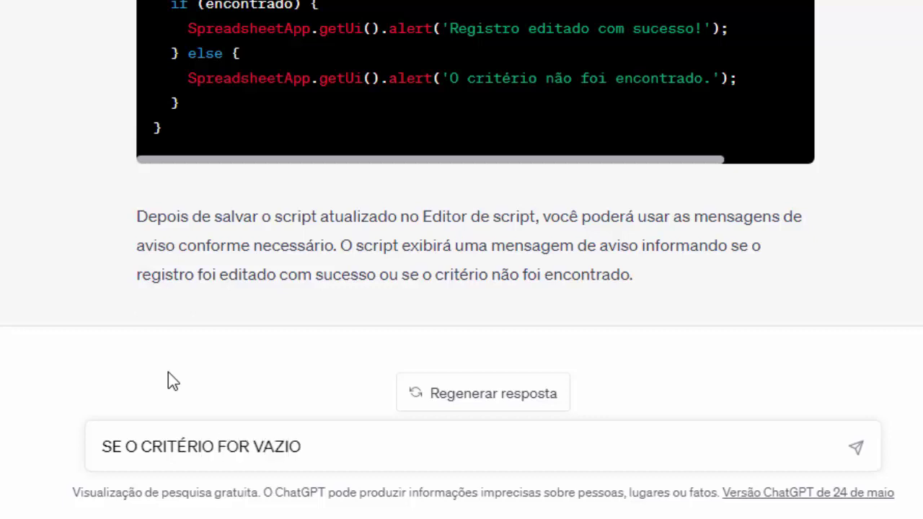
{"action": "type", "text": " EXIBIR M"}
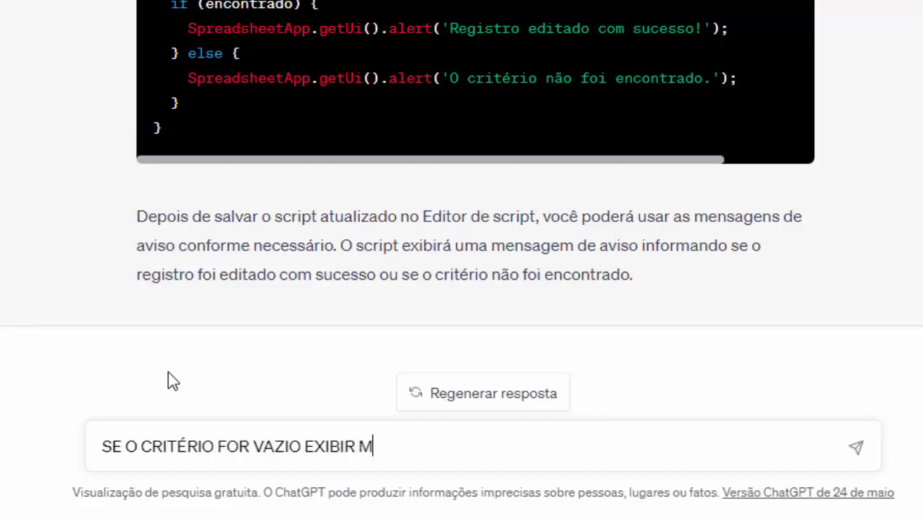
{"action": "type", "text": "SGBOX DE AVI"}
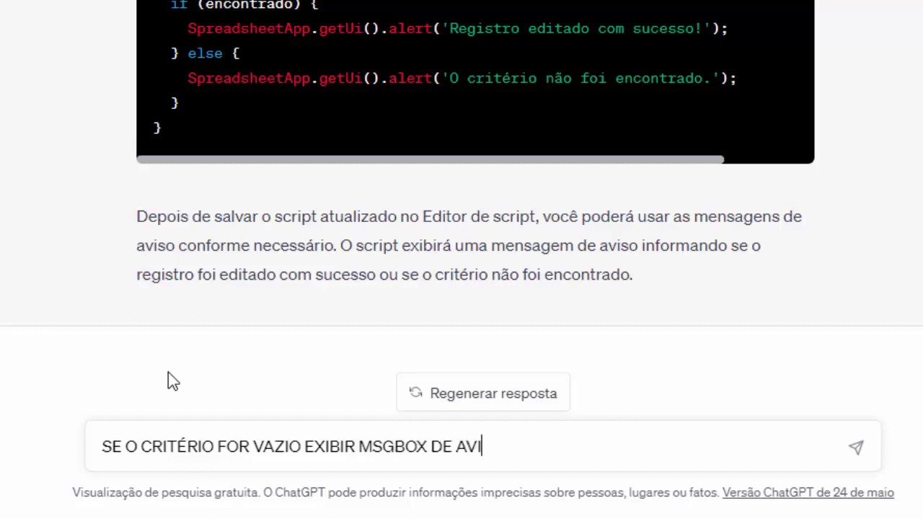
{"action": "type", "text": "SO E C"}
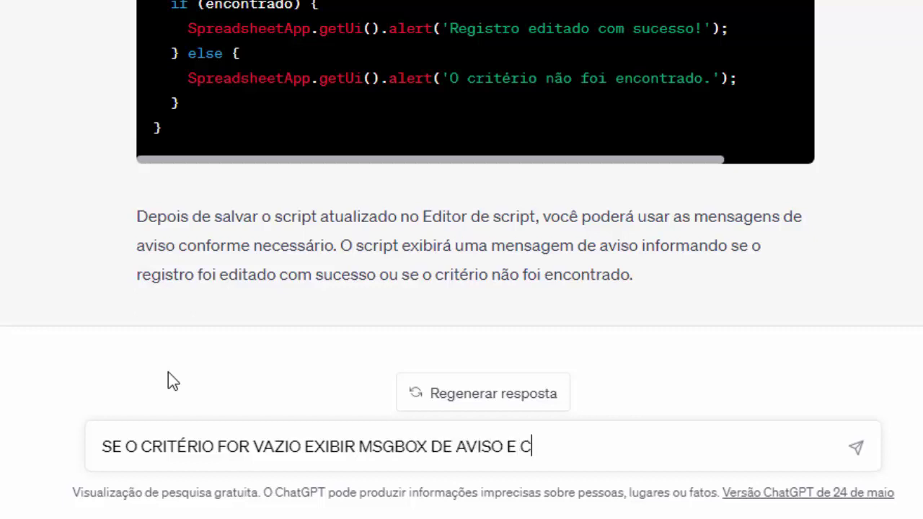
{"action": "type", "text": "ANCELAR."}
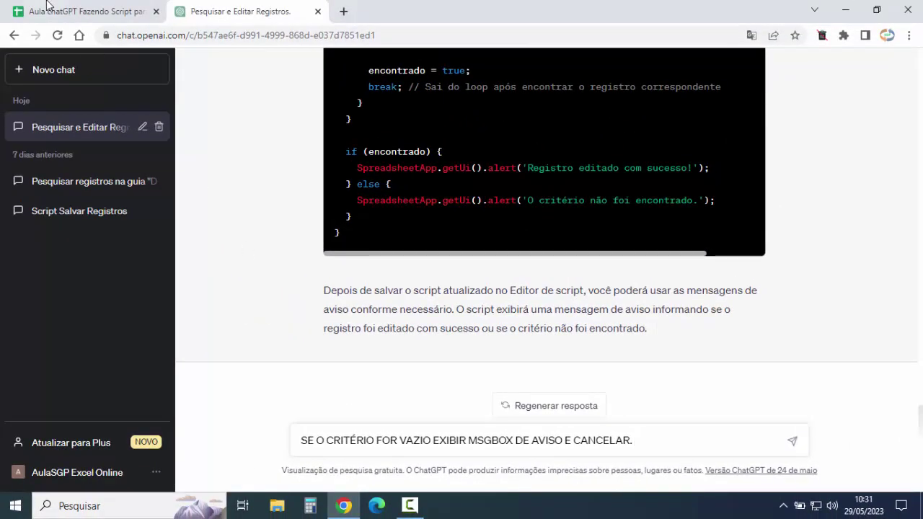
Check record cells C3 to F3 in the sheet and add 'AS CÉLULAS C3 ATÉ F3 DA GUIA' to the prompt.
{"action": "left_click", "coordinate": [48, 6]}
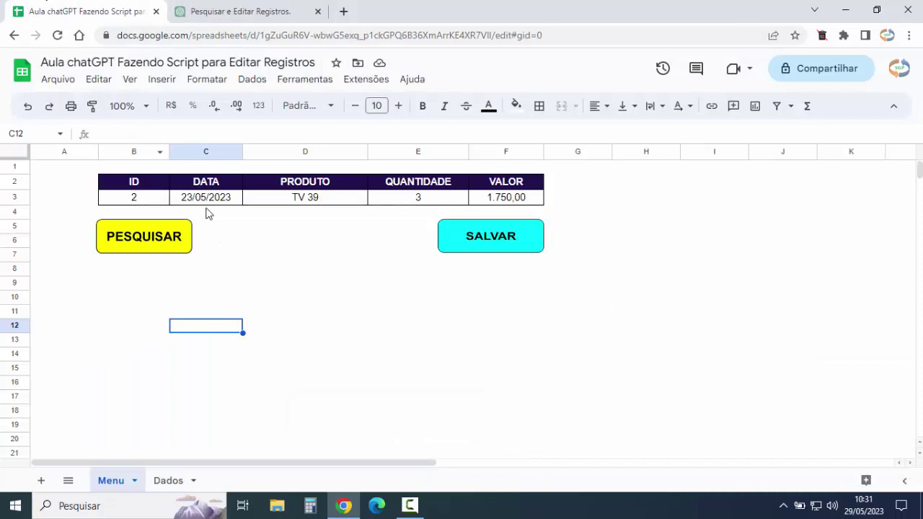
{"action": "left_click_drag", "start_coordinate": [201, 203], "coordinate": [505, 200]}
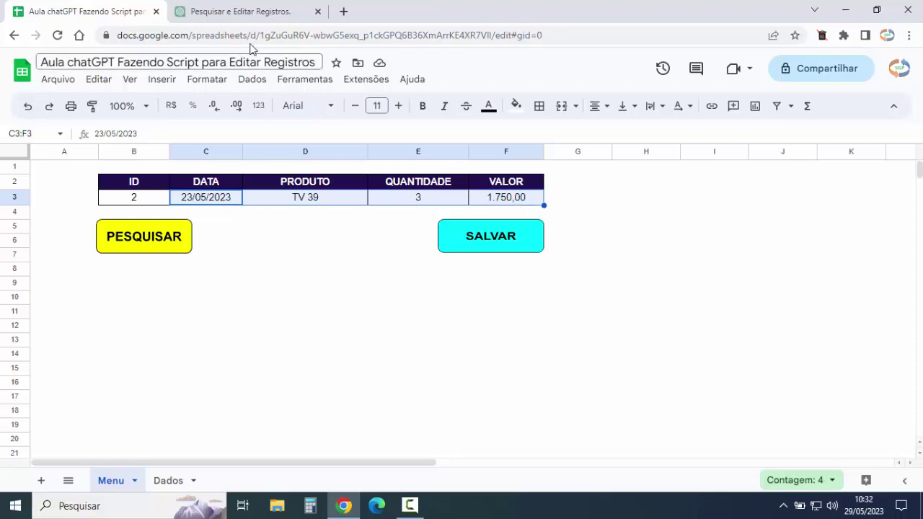
{"action": "left_click", "coordinate": [245, 11]}
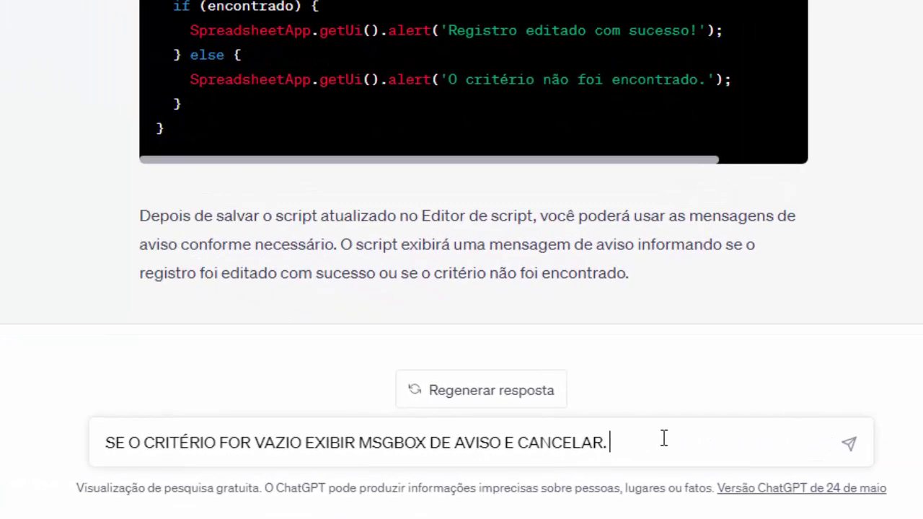
{"action": "type", "text": "AS C"}
{"action": "type", "text": "ÉLULAS"}
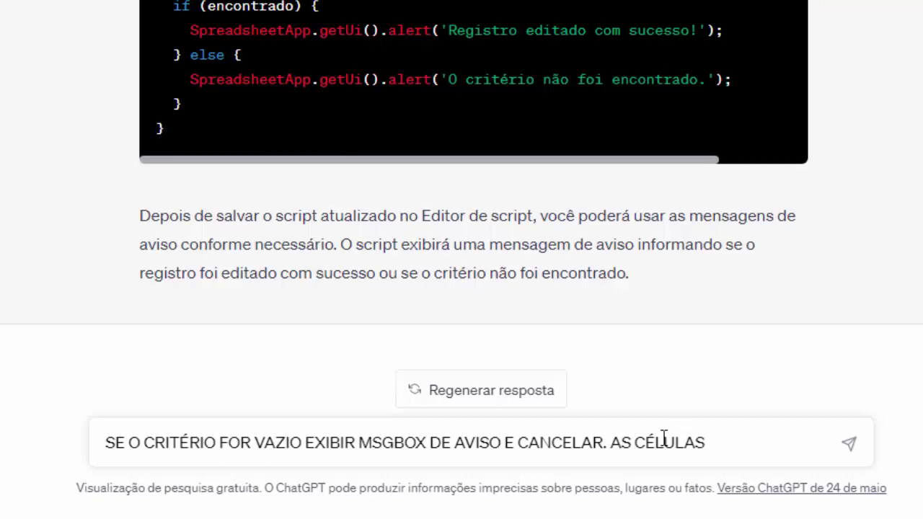
{"action": "type", "text": " C3 A"}
{"action": "type", "text": "TÉ F3 "}
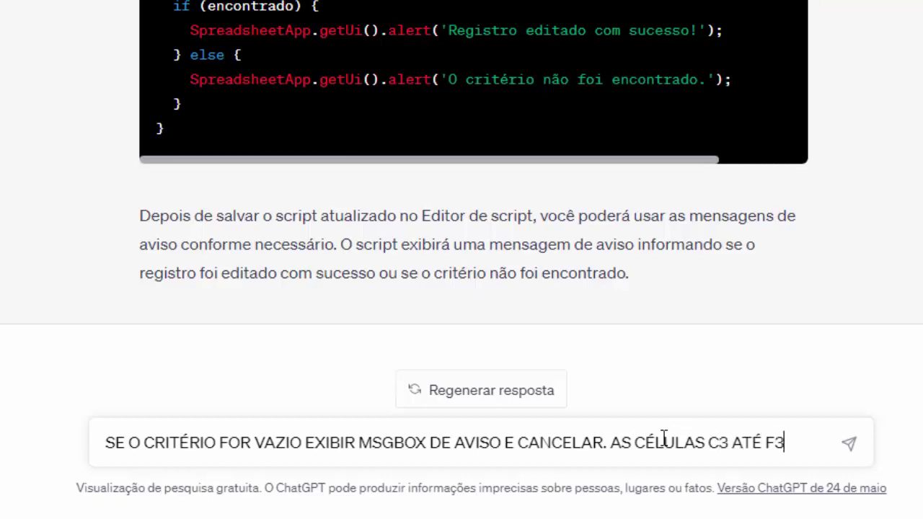
{"action": "type", "text": "DA GU"}
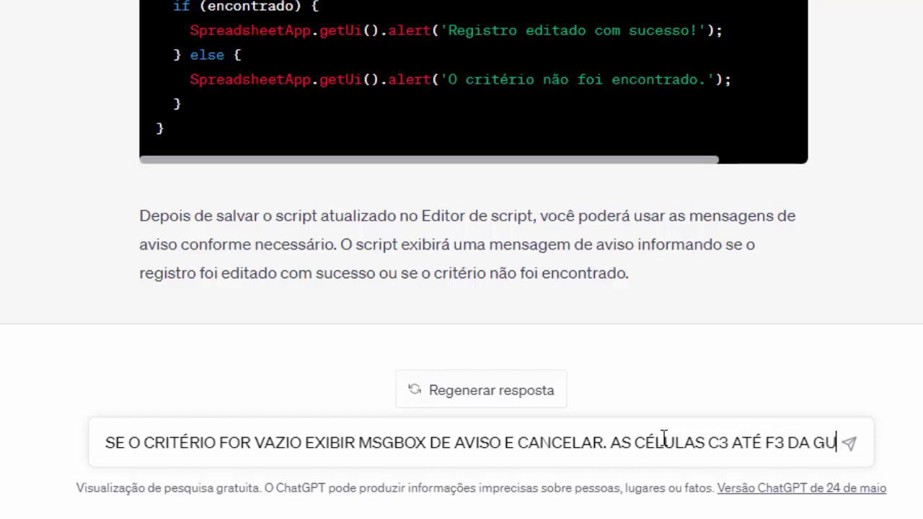
{"action": "type", "text": "IA"}
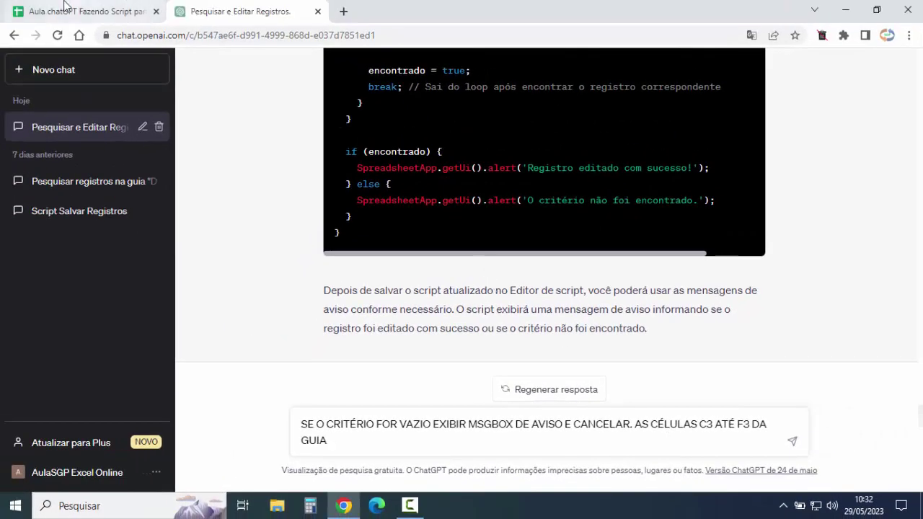
Look up the Menu sheet's exact name via Renomear, leaving it unchanged, and return to ChatGPT.
{"action": "left_click", "coordinate": [63, 9]}
{"action": "left_click", "coordinate": [135, 480]}
{"action": "mouse_move", "coordinate": [123, 332]}
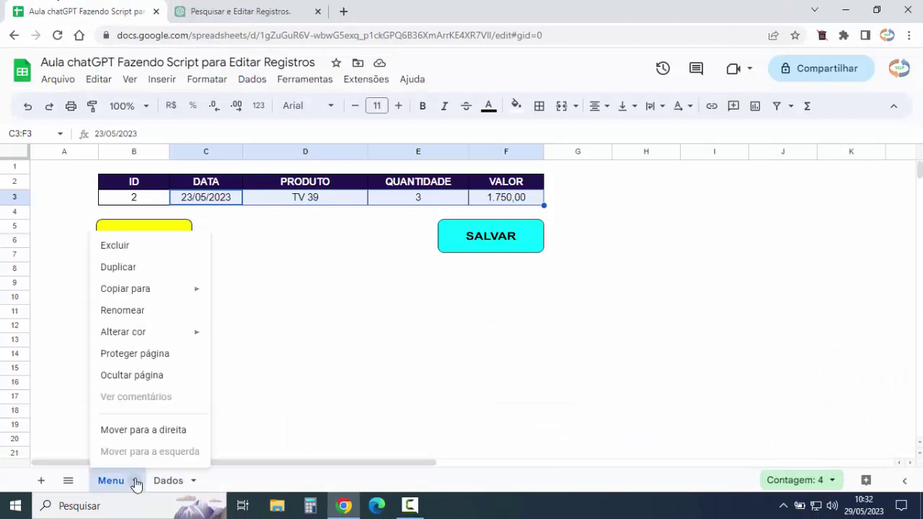
{"action": "left_click", "coordinate": [139, 312]}
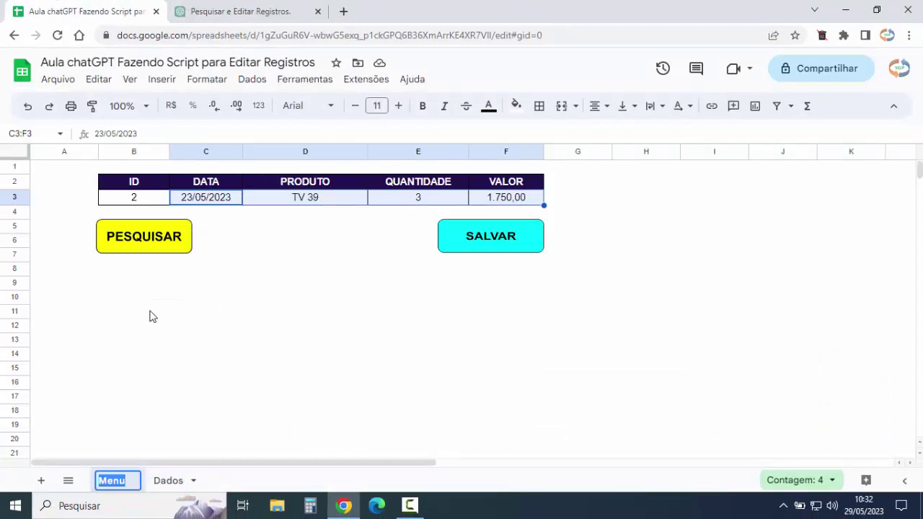
{"action": "left_click", "coordinate": [218, 317]}
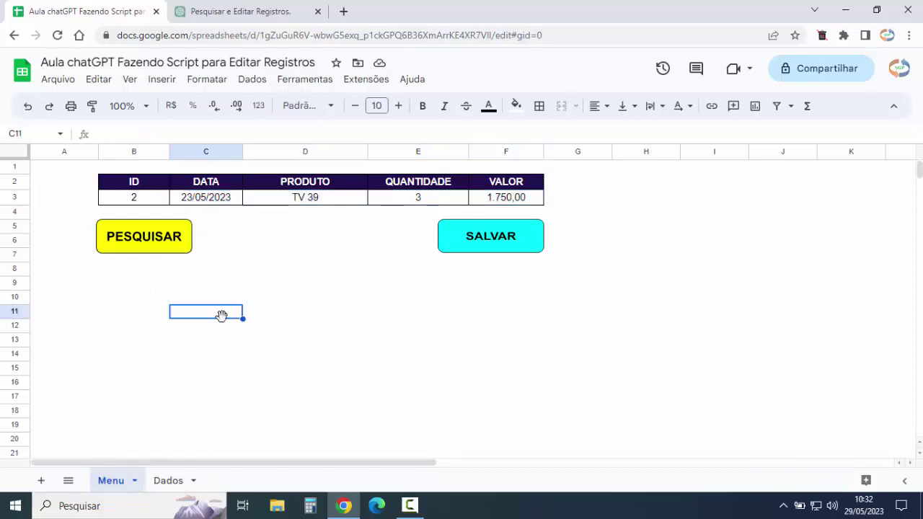
{"action": "left_click", "coordinate": [247, 9]}
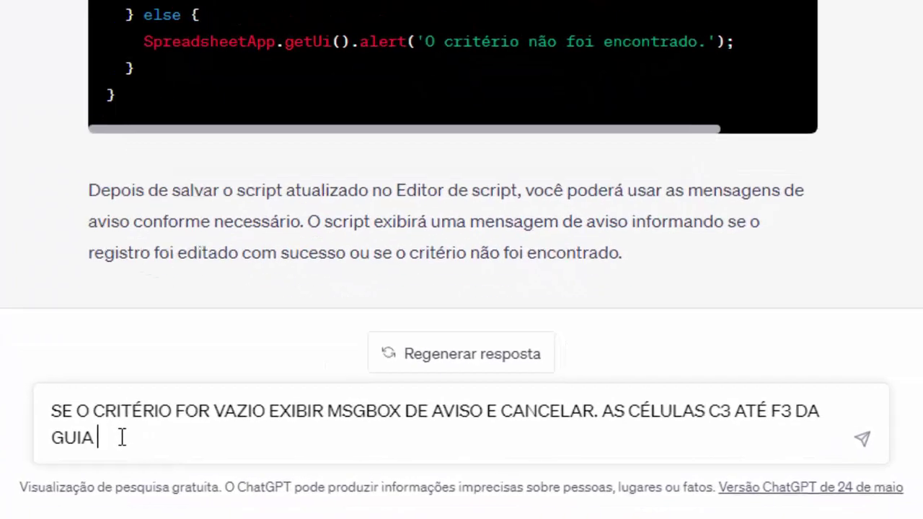
Complete the prompt with 'Menu NÃO PODEM SER VAZIAS.' plus clearing B3:F3 and selecting B3, then send.
{"action": "type", "text": "Menu"}
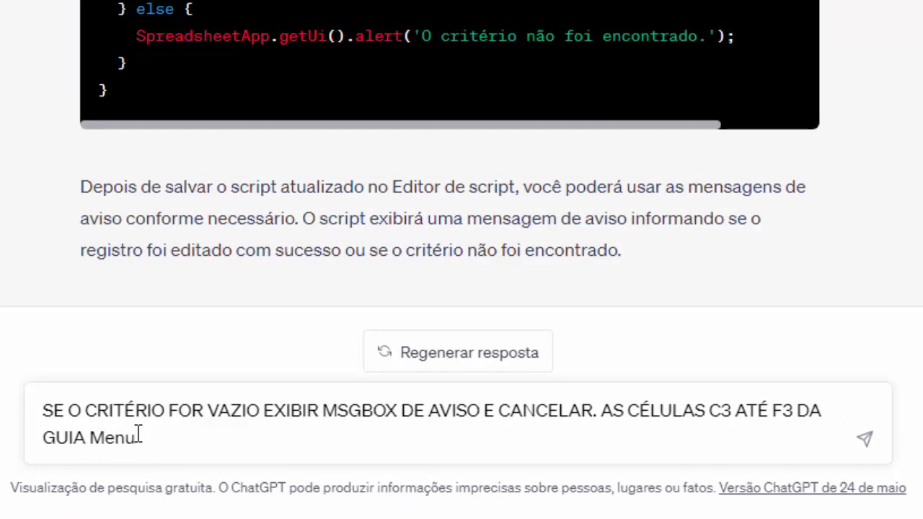
{"action": "type", "text": " NÃO POD"}
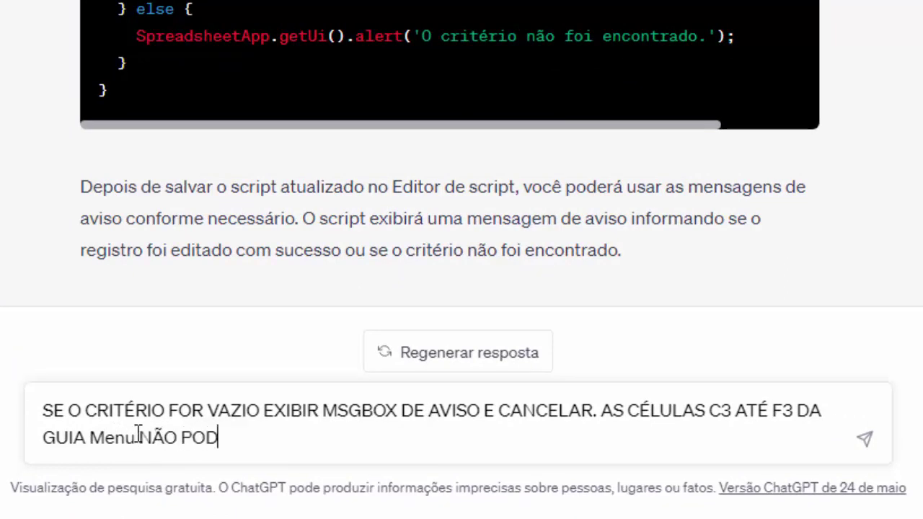
{"action": "type", "text": "EM SER VAZI"}
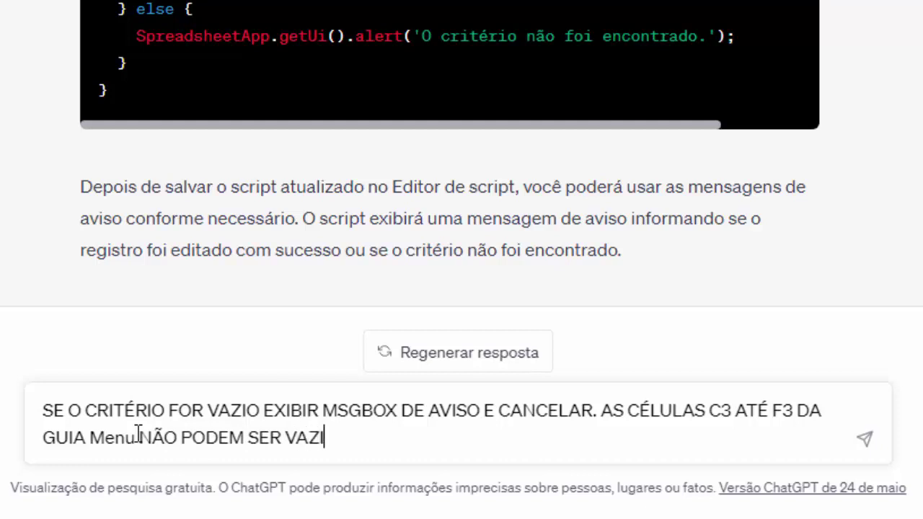
{"action": "type", "text": "AS"}
{"action": "type", "text": "."}
{"action": "type", "text": " DE"}
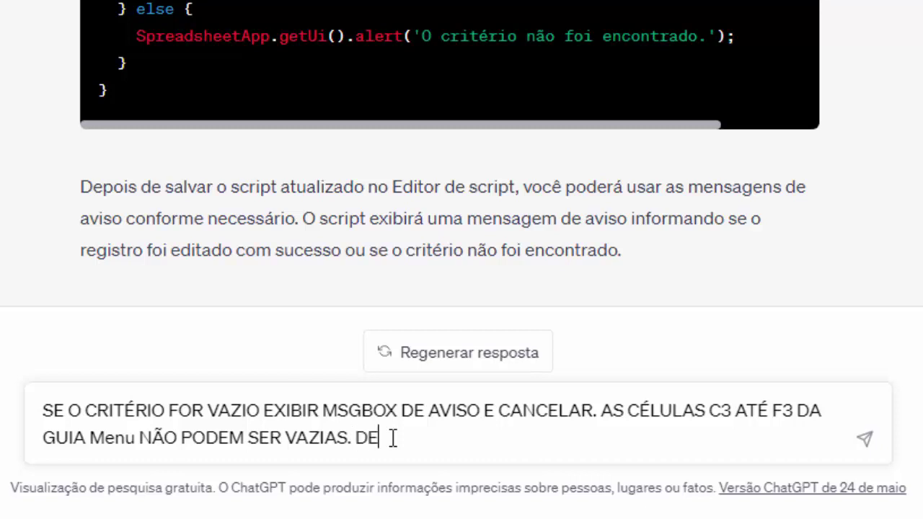
{"action": "type", "text": "POIS DE "}
{"action": "type", "text": "EDITAR"}
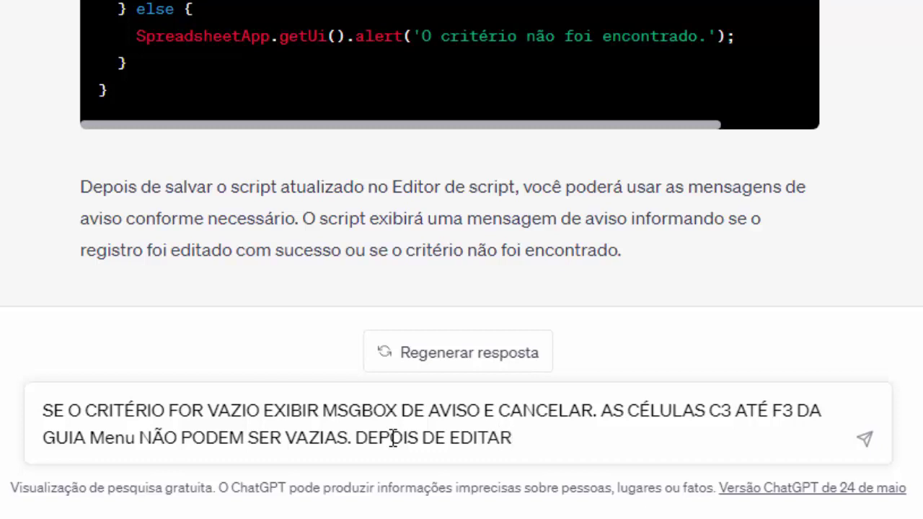
{"action": "type", "text": " LIM"}
{"action": "type", "text": "PAR AS CÉL"}
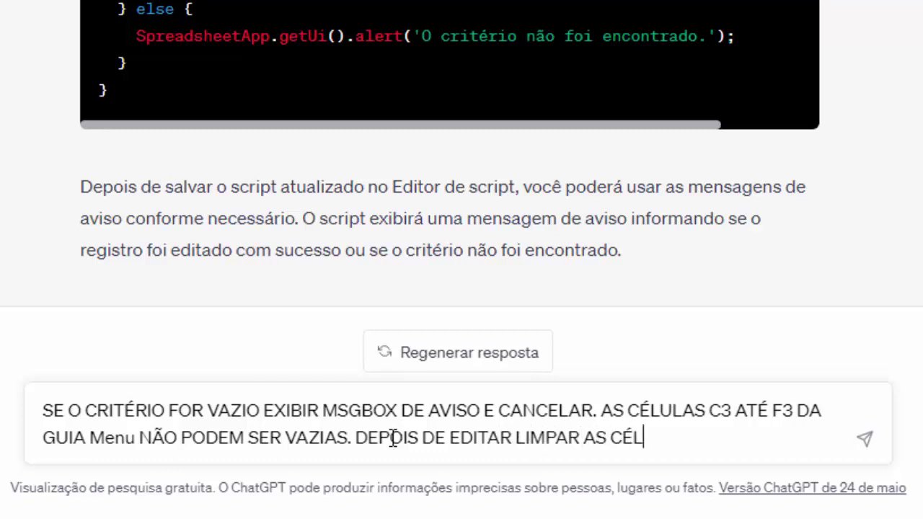
{"action": "type", "text": "ULAS B3"}
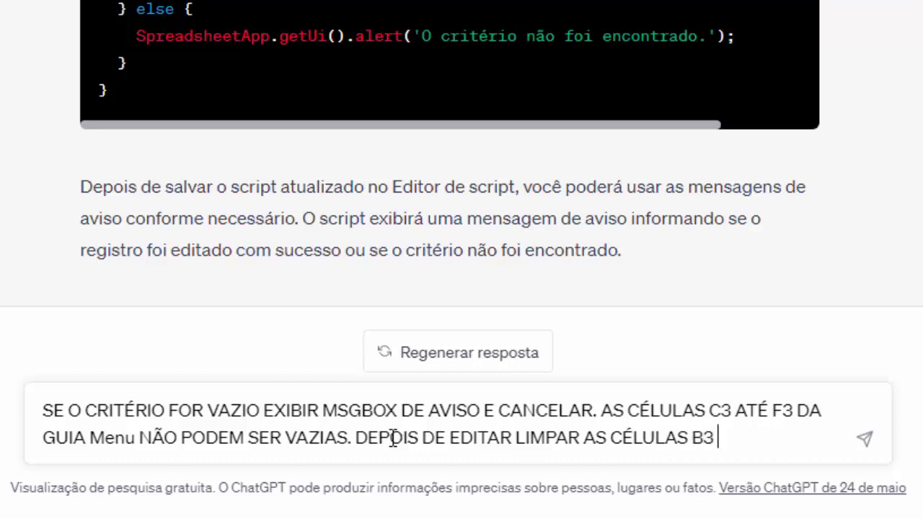
{"action": "type", "text": " ATÉ F"}
{"action": "type", "text": "3 DA G"}
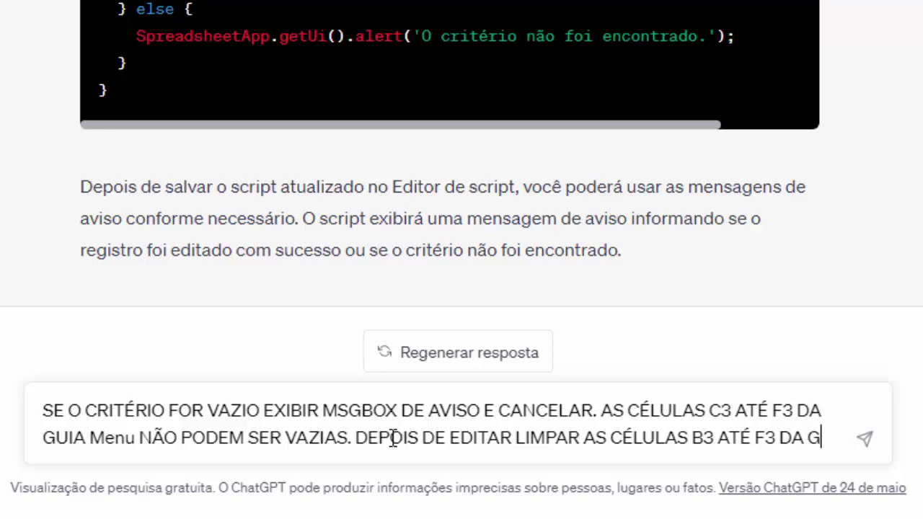
{"action": "type", "text": "UIA Menu"}
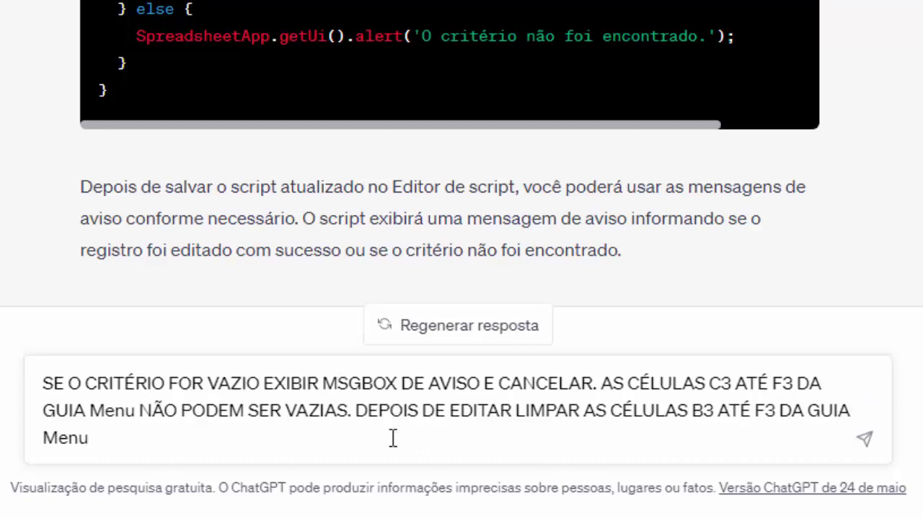
{"action": "type", "text": " E SELE"}
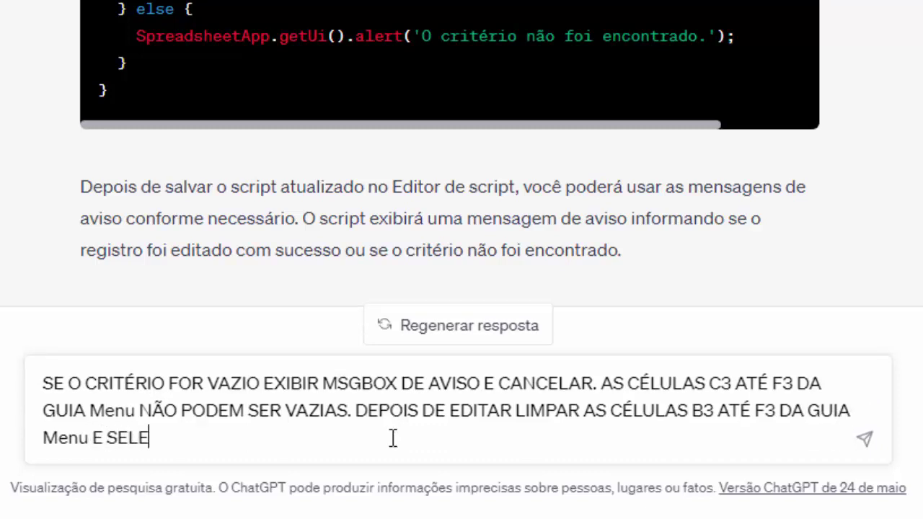
{"action": "type", "text": "CIONAR A C"}
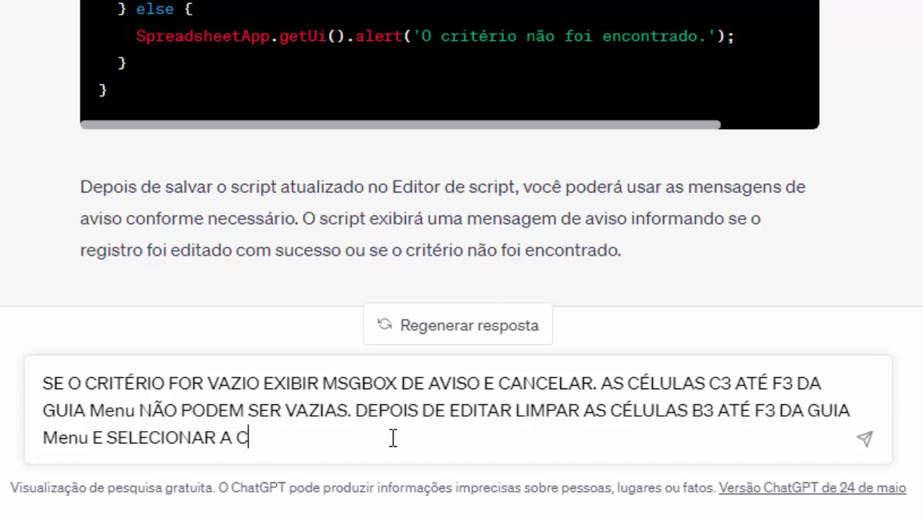
{"action": "type", "text": "ÉLULA B"}
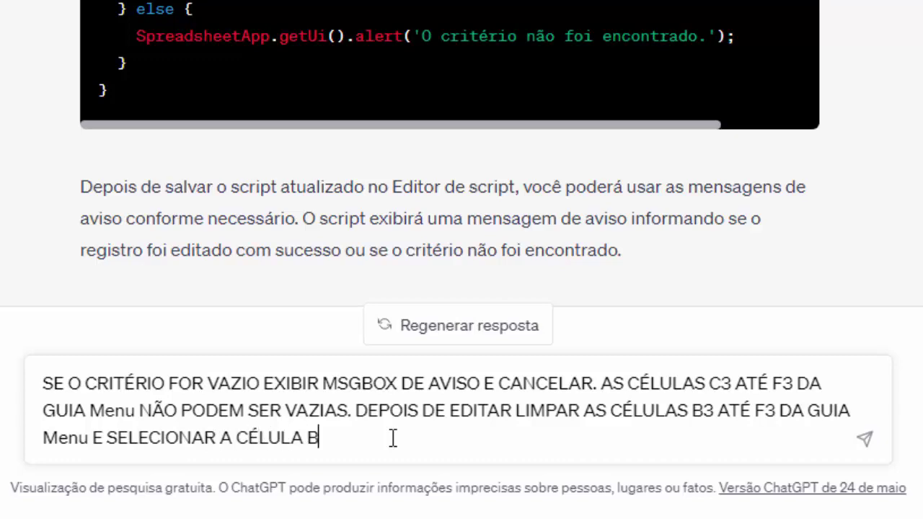
{"action": "type", "text": "3."}
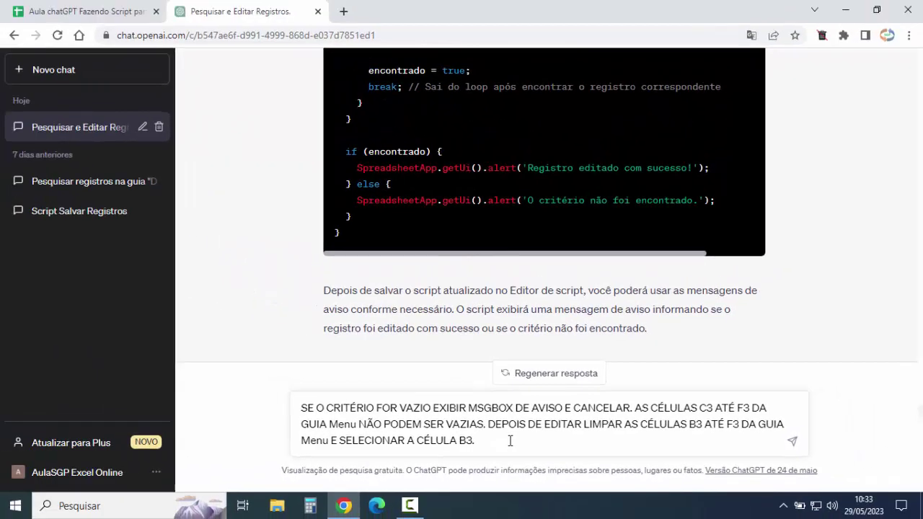
{"action": "key", "text": "Return"}
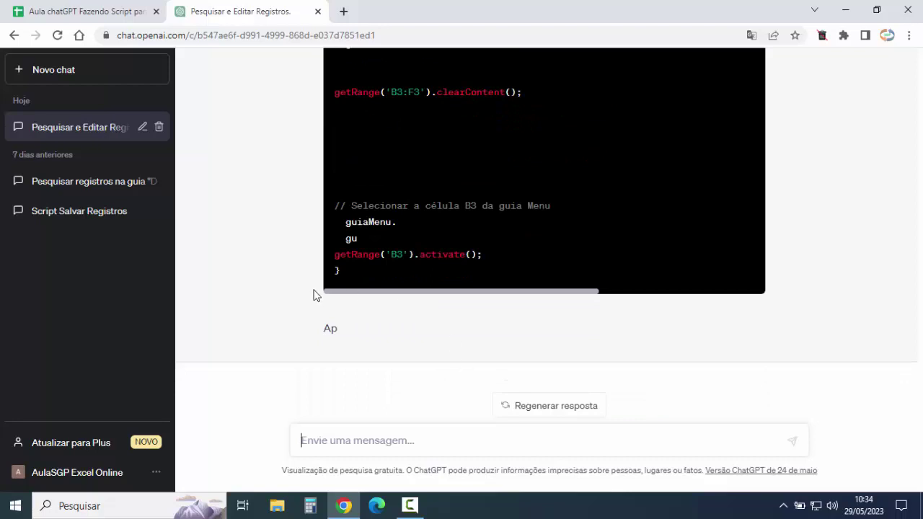
{"action": "left_click", "coordinate": [58, 72]}
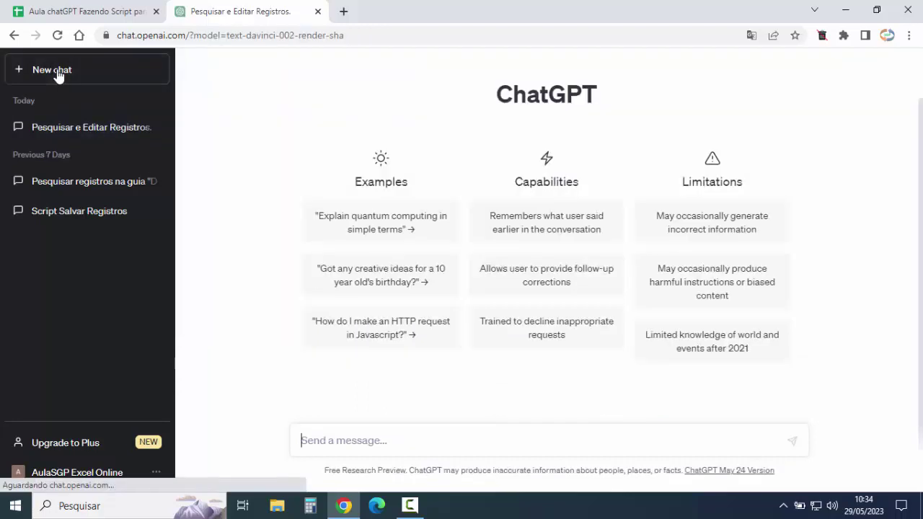
{"action": "left_click", "coordinate": [77, 129]}
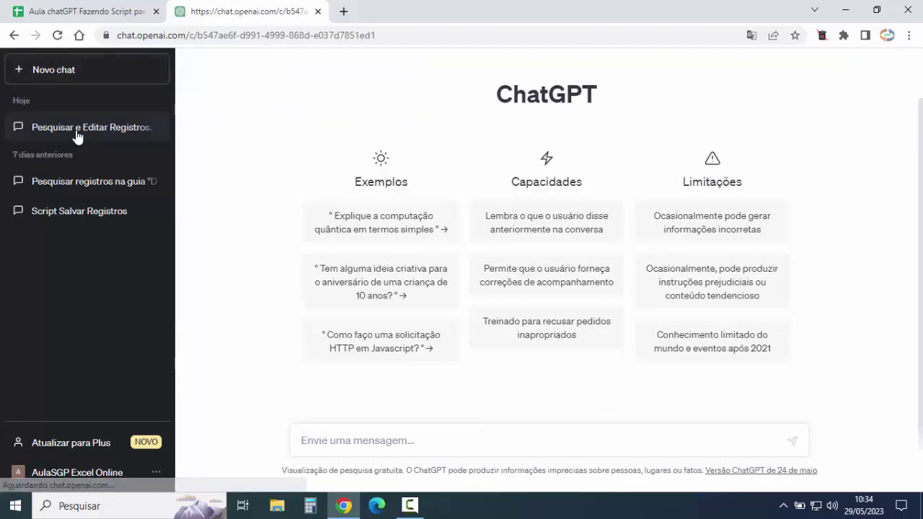
{"action": "scroll", "coordinate": [464, 277], "scroll_direction": "up", "scroll_amount": 2}
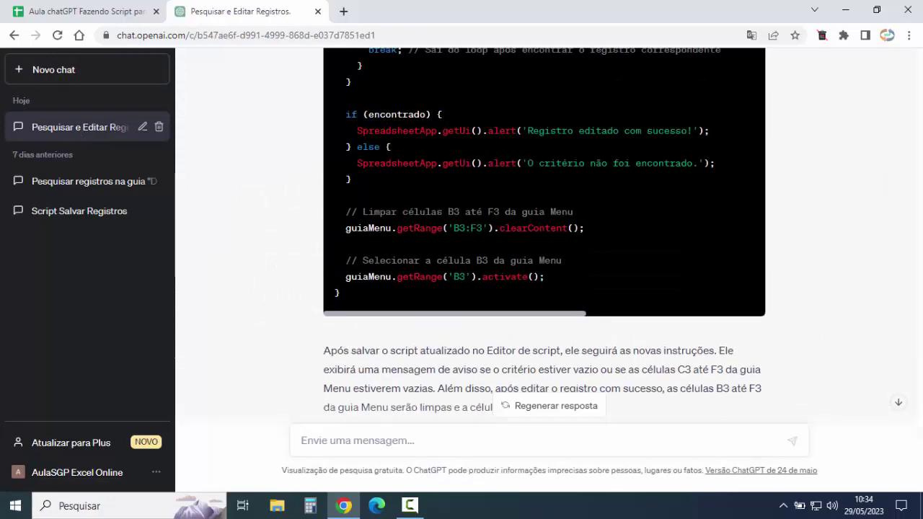
{"action": "scroll", "coordinate": [464, 276], "scroll_direction": "up", "scroll_amount": 3}
{"action": "scroll", "coordinate": [464, 277], "scroll_direction": "up", "scroll_amount": 2}
{"action": "scroll", "coordinate": [465, 276], "scroll_direction": "up", "scroll_amount": 1}
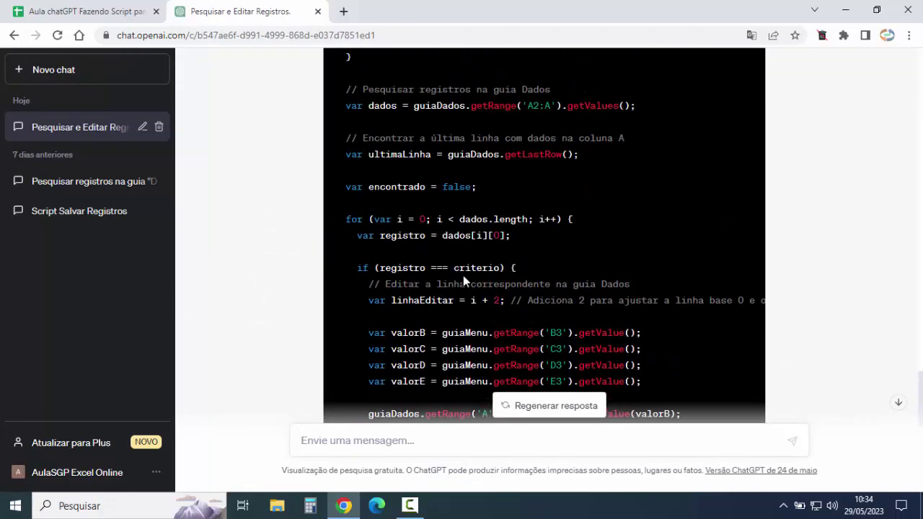
{"action": "scroll", "coordinate": [459, 281], "scroll_direction": "up", "scroll_amount": 1}
{"action": "scroll", "coordinate": [459, 281], "scroll_direction": "up", "scroll_amount": 2}
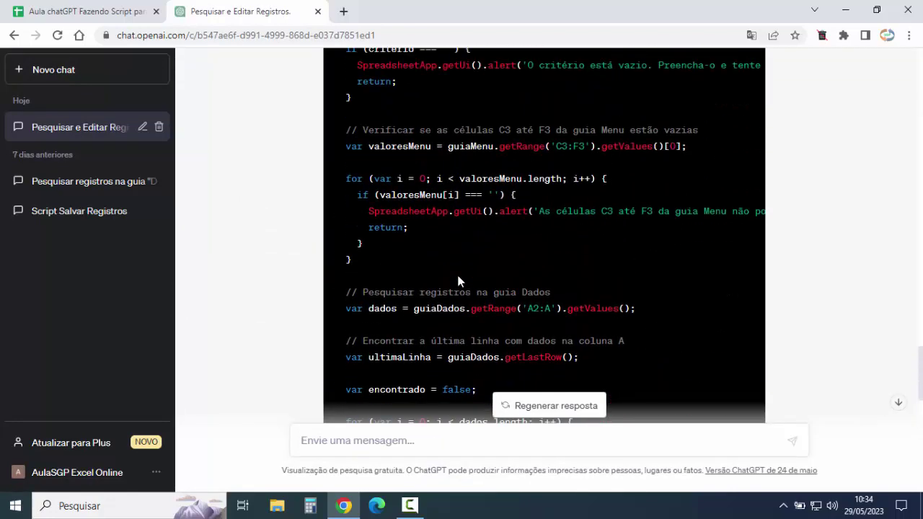
{"action": "scroll", "coordinate": [459, 281], "scroll_direction": "up", "scroll_amount": 1}
{"action": "scroll", "coordinate": [459, 281], "scroll_direction": "up", "scroll_amount": 4}
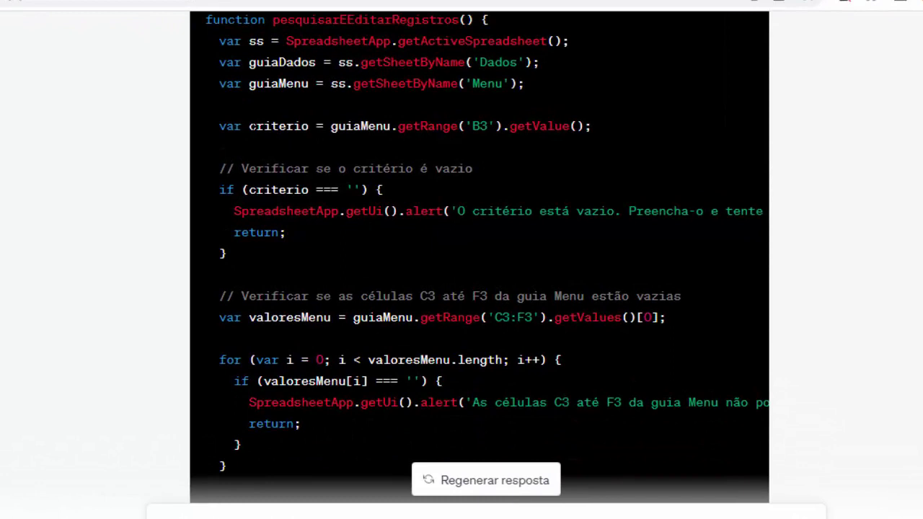
{"action": "double_click", "coordinate": [278, 126]}
{"action": "left_click", "coordinate": [387, 275]}
{"action": "left_click_drag", "start_coordinate": [405, 211], "coordinate": [442, 212]}
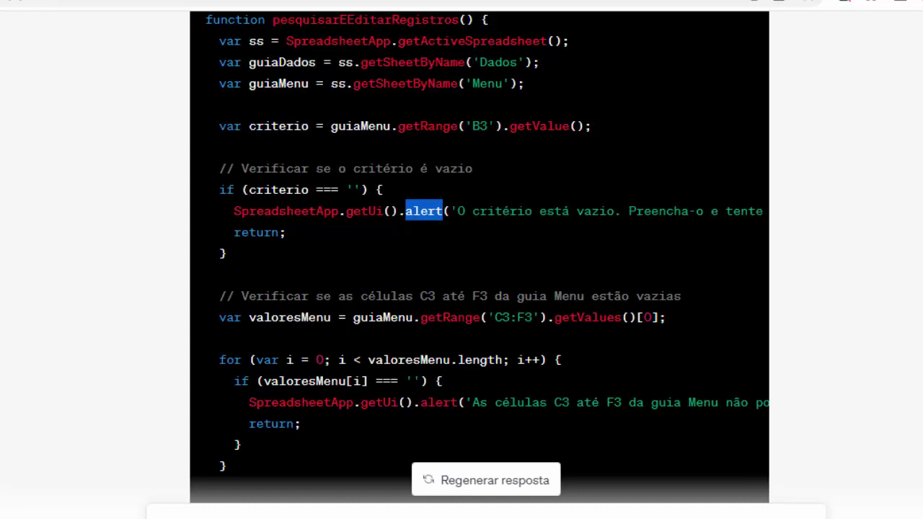
{"action": "scroll", "coordinate": [532, 212], "scroll_direction": "down", "scroll_amount": 2}
{"action": "scroll", "coordinate": [530, 209], "scroll_direction": "down", "scroll_amount": 2}
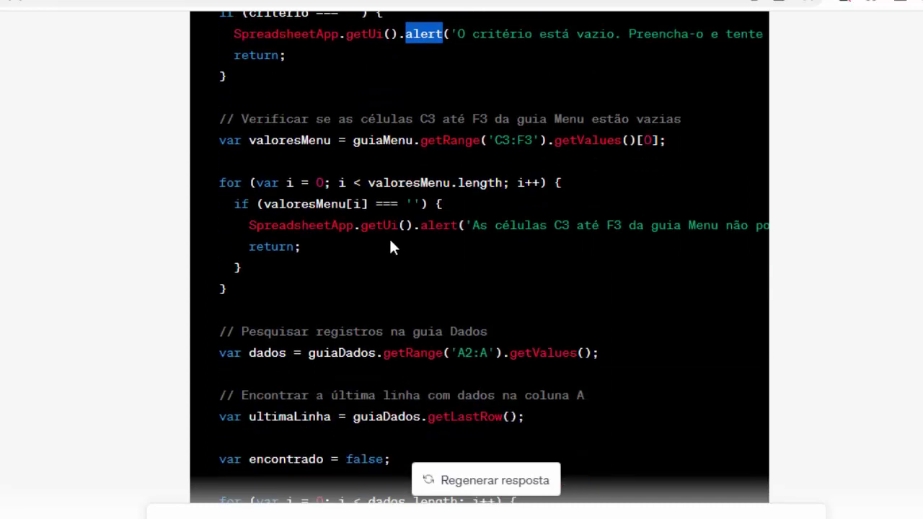
{"action": "left_click_drag", "start_coordinate": [248, 225], "coordinate": [465, 225]}
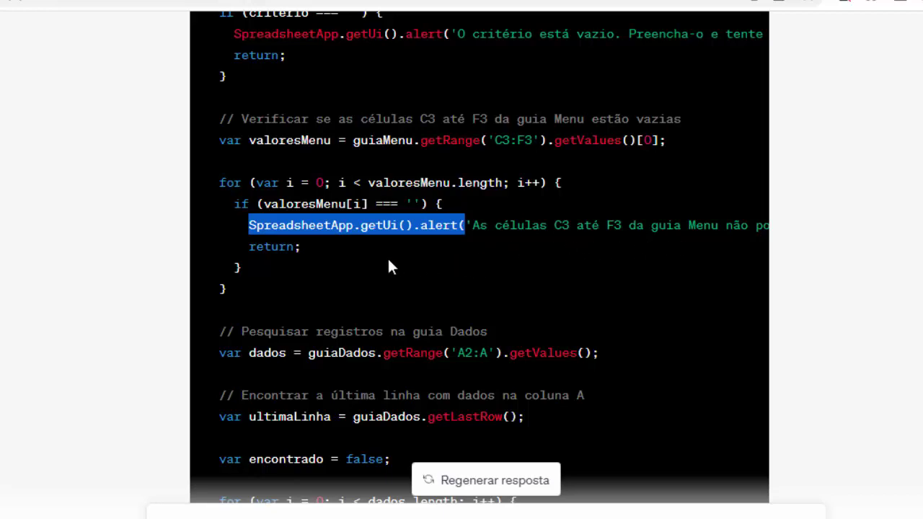
{"action": "scroll", "coordinate": [383, 231], "scroll_direction": "down", "scroll_amount": 1}
{"action": "scroll", "coordinate": [376, 206], "scroll_direction": "down", "scroll_amount": 1}
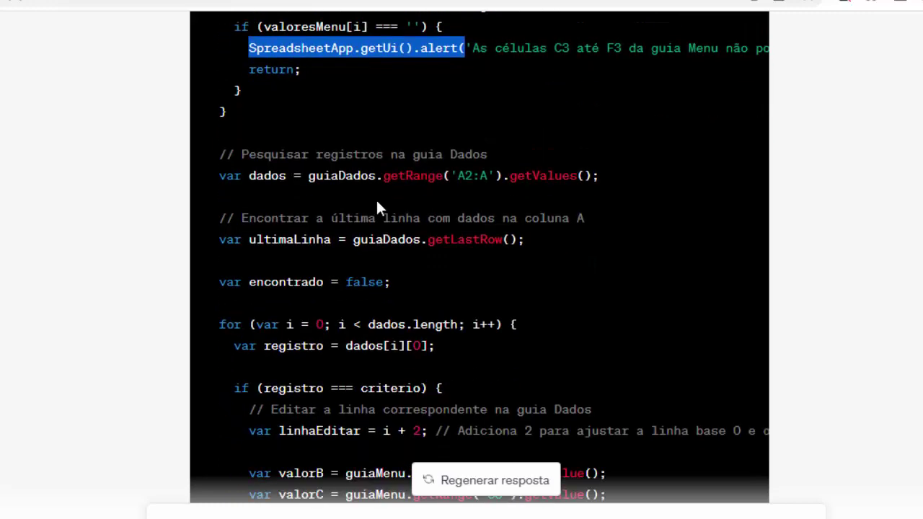
{"action": "scroll", "coordinate": [377, 206], "scroll_direction": "down", "scroll_amount": 2}
{"action": "scroll", "coordinate": [377, 207], "scroll_direction": "down", "scroll_amount": 1}
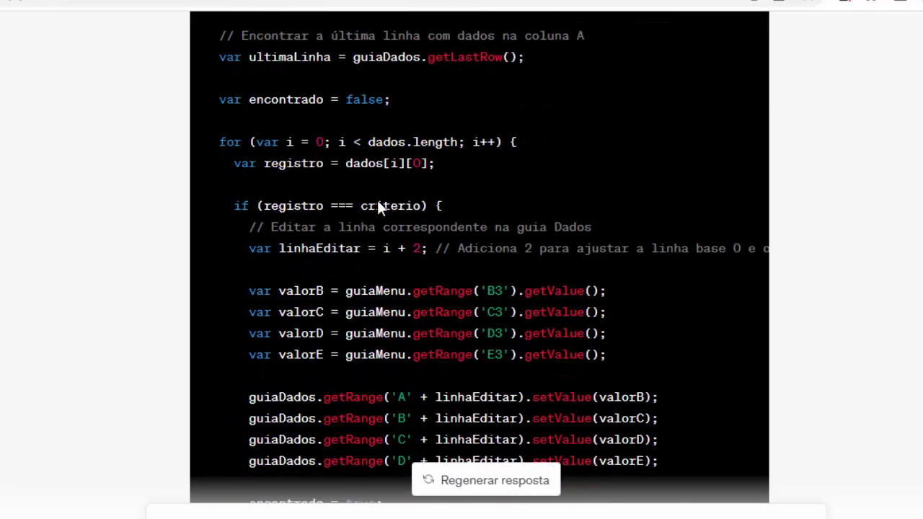
{"action": "scroll", "coordinate": [377, 207], "scroll_direction": "down", "scroll_amount": 1}
{"action": "scroll", "coordinate": [378, 200], "scroll_direction": "down", "scroll_amount": 1}
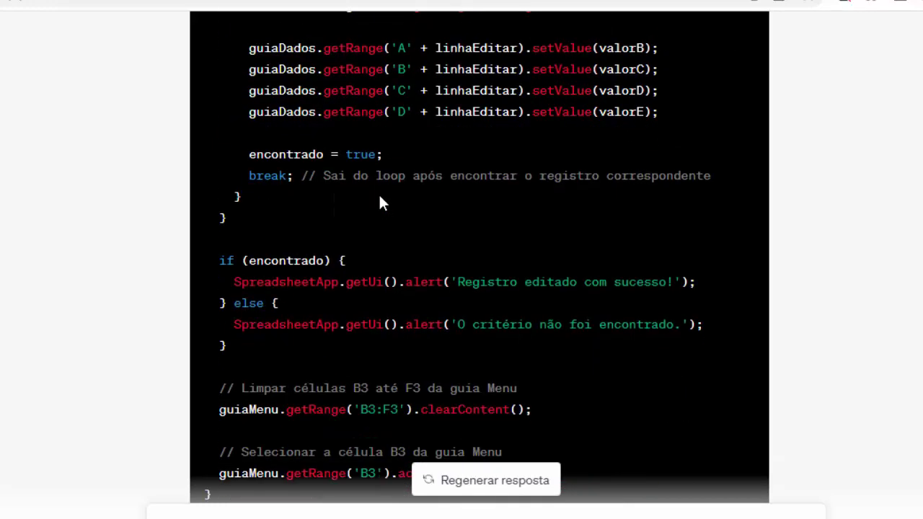
{"action": "scroll", "coordinate": [378, 199], "scroll_direction": "down", "scroll_amount": 1}
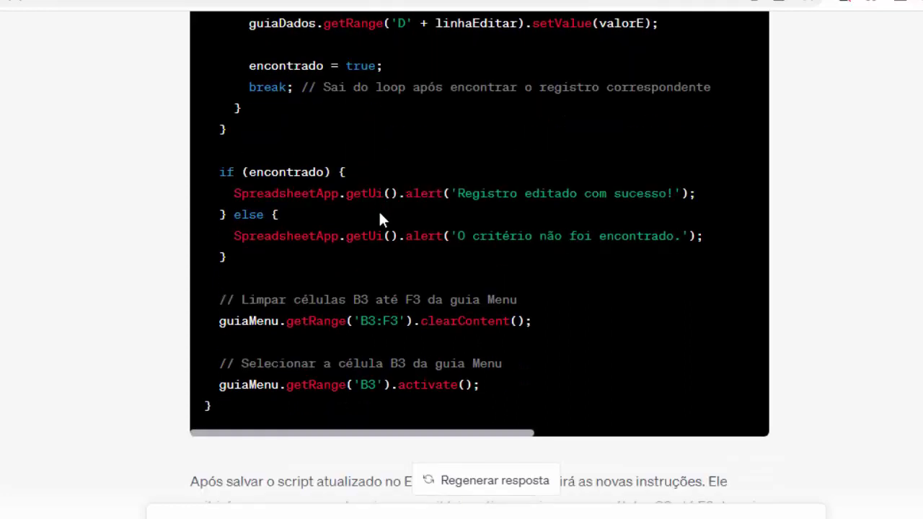
{"action": "scroll", "coordinate": [378, 209], "scroll_direction": "up", "scroll_amount": 1}
{"action": "scroll", "coordinate": [378, 210], "scroll_direction": "up", "scroll_amount": 2}
{"action": "scroll", "coordinate": [378, 210], "scroll_direction": "up", "scroll_amount": 2}
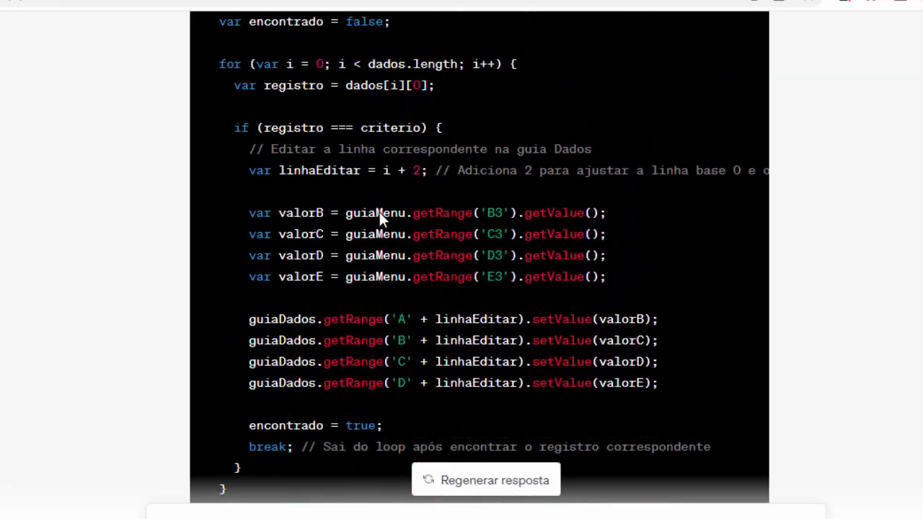
{"action": "scroll", "coordinate": [378, 210], "scroll_direction": "up", "scroll_amount": 3}
{"action": "scroll", "coordinate": [379, 213], "scroll_direction": "up", "scroll_amount": 3}
{"action": "scroll", "coordinate": [379, 214], "scroll_direction": "up", "scroll_amount": 2}
{"action": "scroll", "coordinate": [351, 251], "scroll_direction": "up", "scroll_amount": 2}
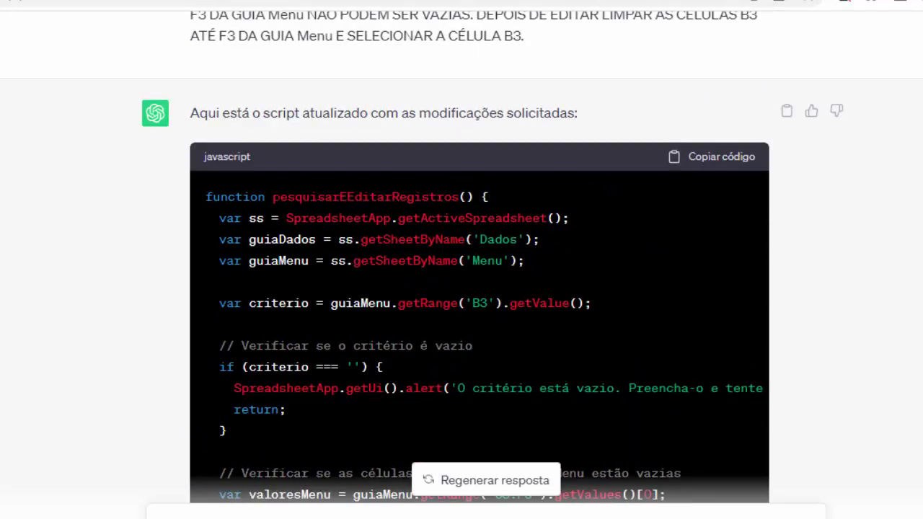
{"action": "left_click_drag", "start_coordinate": [272, 197], "coordinate": [459, 197]}
{"action": "key", "text": "ctrl+c"}
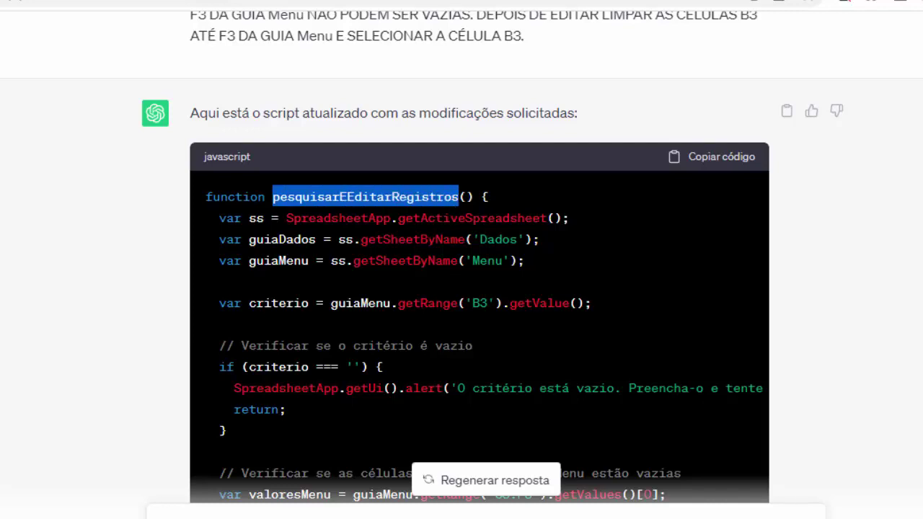
{"action": "scroll", "coordinate": [349, 288], "scroll_direction": "down", "scroll_amount": 2}
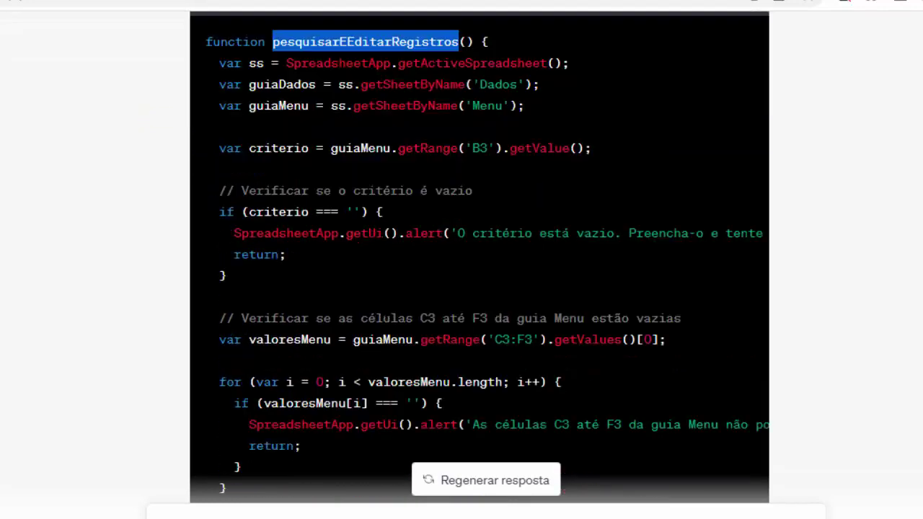
{"action": "scroll", "coordinate": [349, 288], "scroll_direction": "down", "scroll_amount": 8}
{"action": "scroll", "coordinate": [350, 116], "scroll_direction": "down", "scroll_amount": 8}
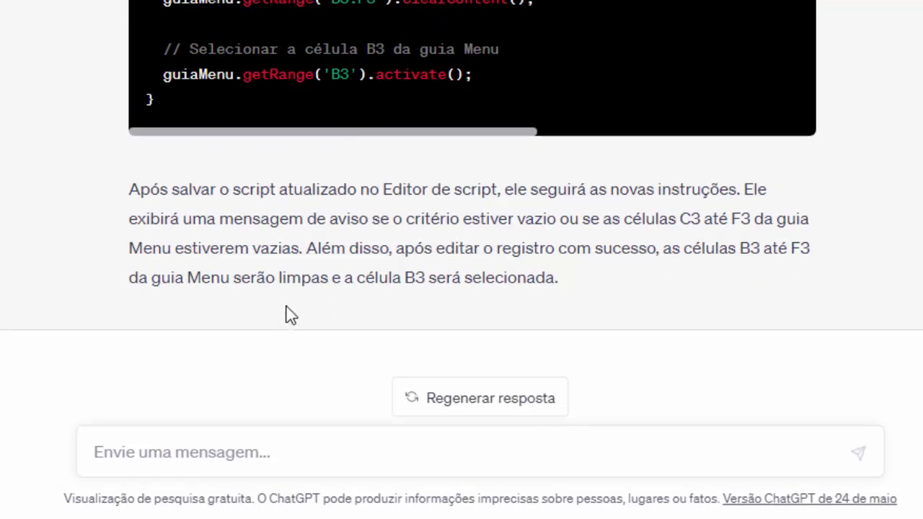
Send ChatGPT 'ALTERAR O NOME DO SCRIPT DE pesquisarEEditarRegistros PARA editarRegistros'.
{"action": "left_click", "coordinate": [116, 450]}
{"action": "type", "text": "ALT"}
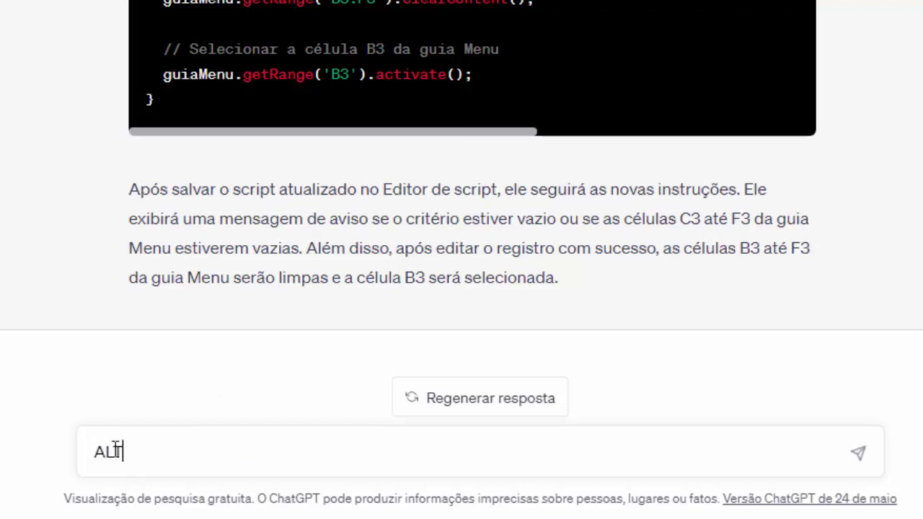
{"action": "type", "text": "ERAR O NO"}
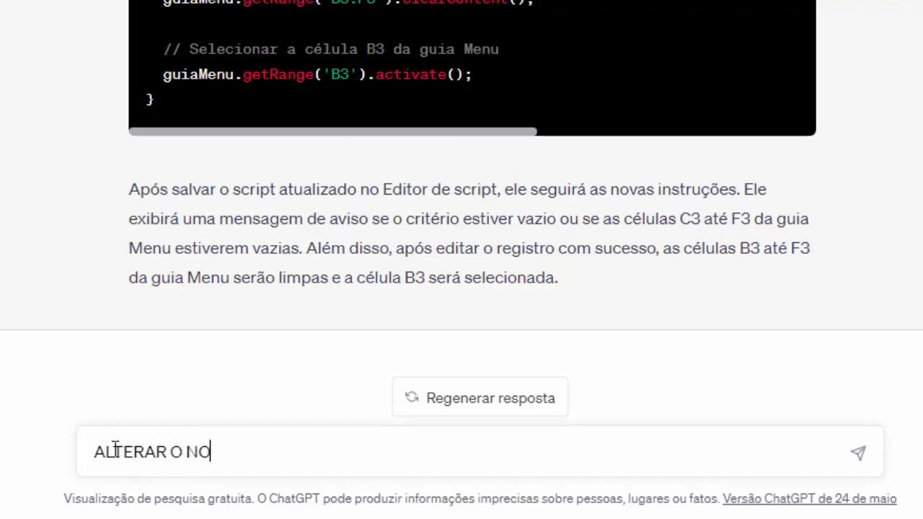
{"action": "type", "text": "ME DO SCRIPT "}
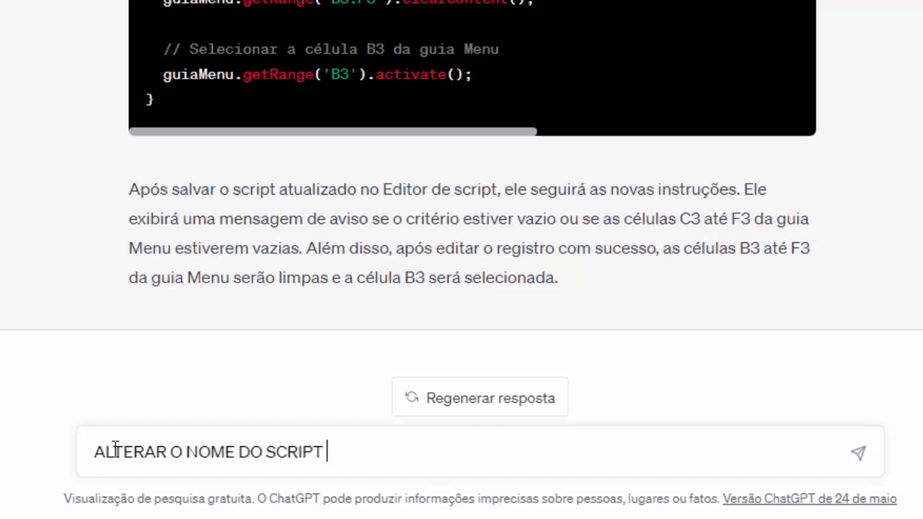
{"action": "type", "text": "DE"}
{"action": "key", "text": "ctrl+v"}
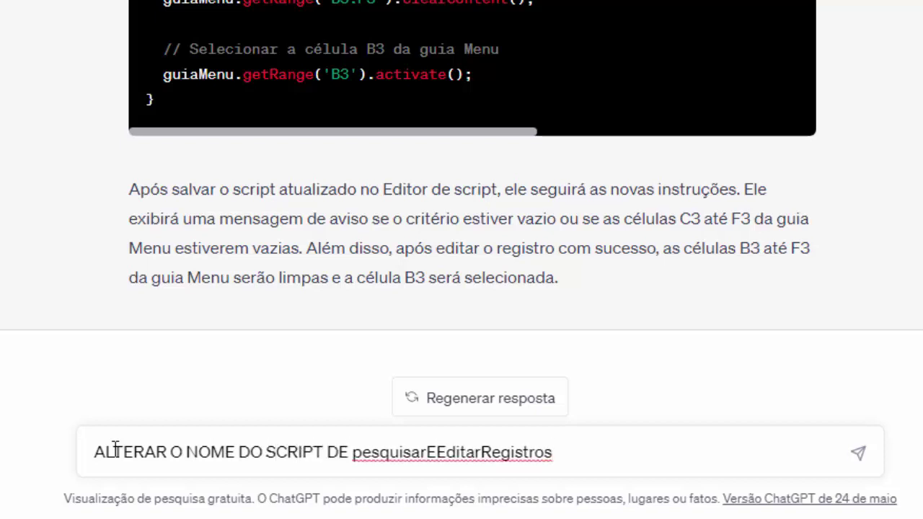
{"action": "type", "text": "PARA"}
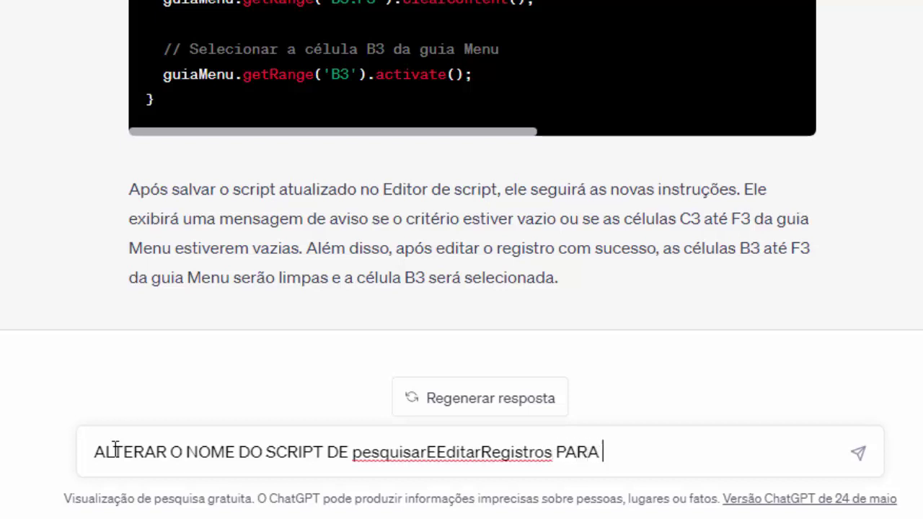
{"action": "key", "text": "ctrl+v"}
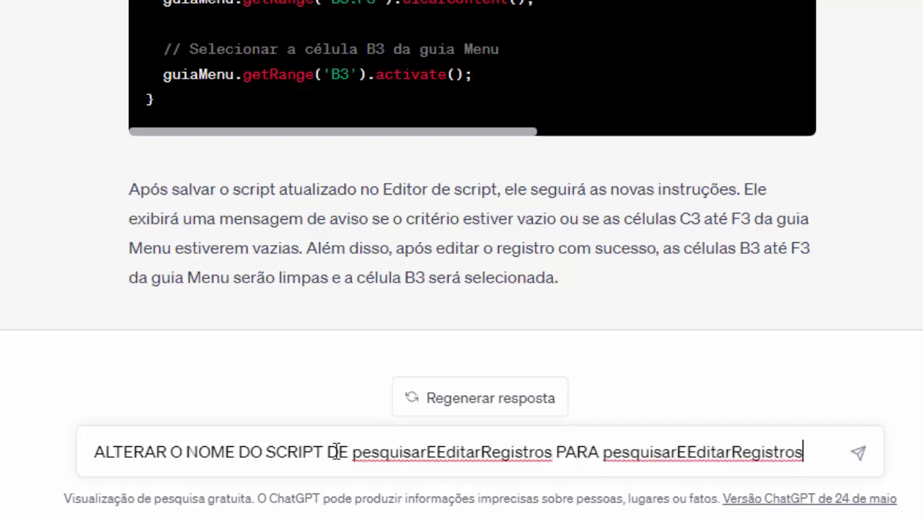
{"action": "left_click_drag", "start_coordinate": [696, 447], "coordinate": [603, 451]}
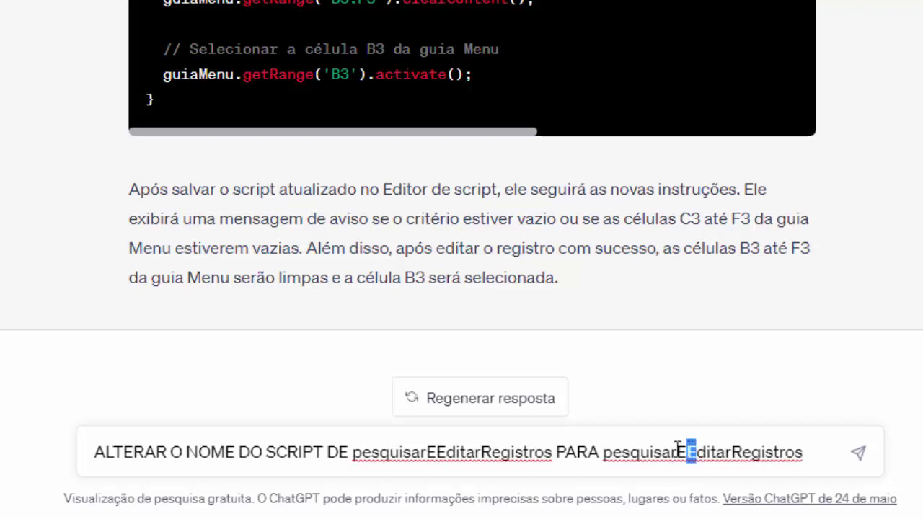
{"action": "type", "text": "e"}
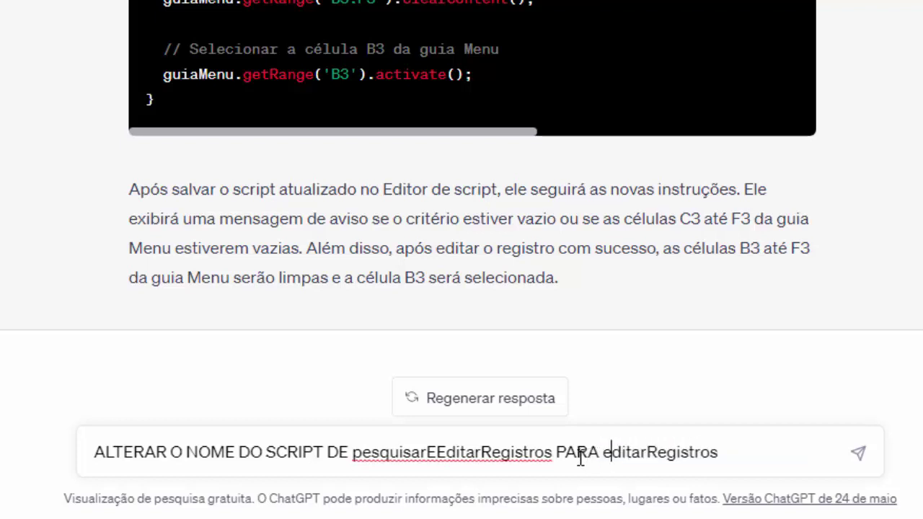
{"action": "left_click", "coordinate": [723, 451]}
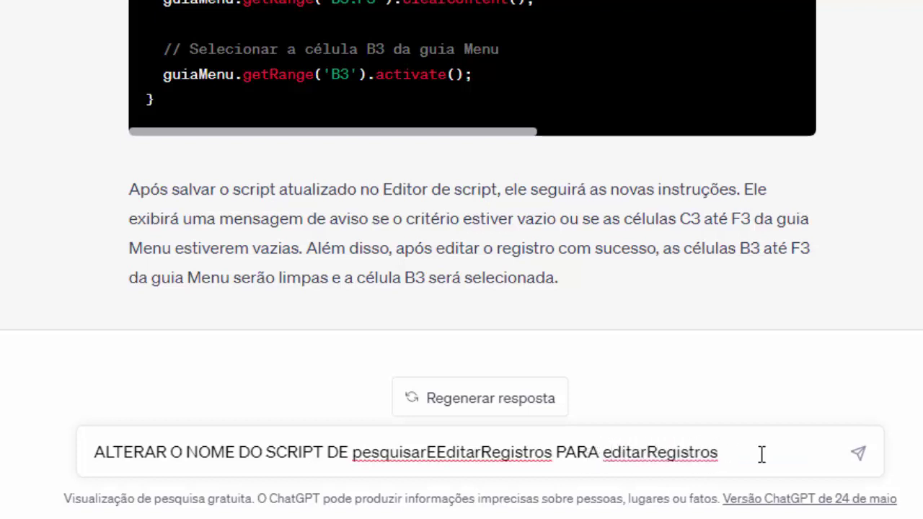
{"action": "type", "text": "."}
{"action": "key", "text": "Return"}
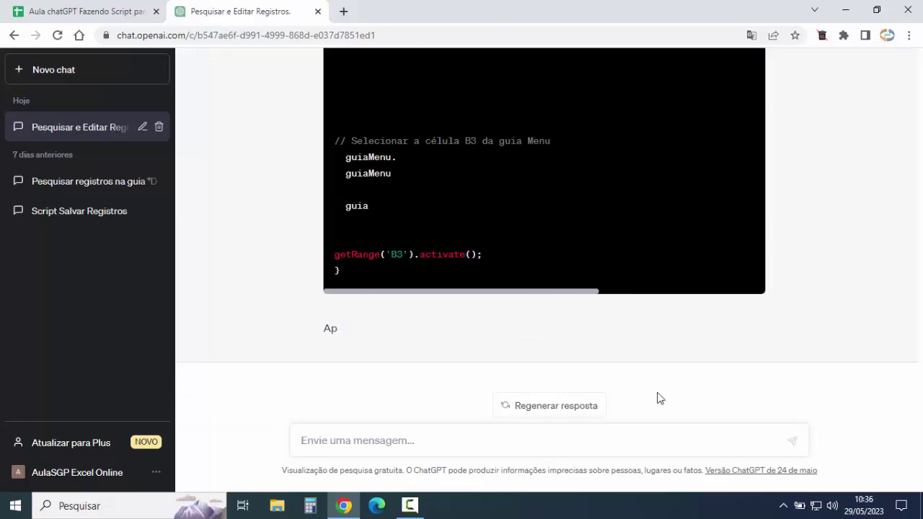
Reopen the Pesquisar e Editar Registros conversation and scroll up to the latest answer.
{"action": "left_click", "coordinate": [64, 72]}
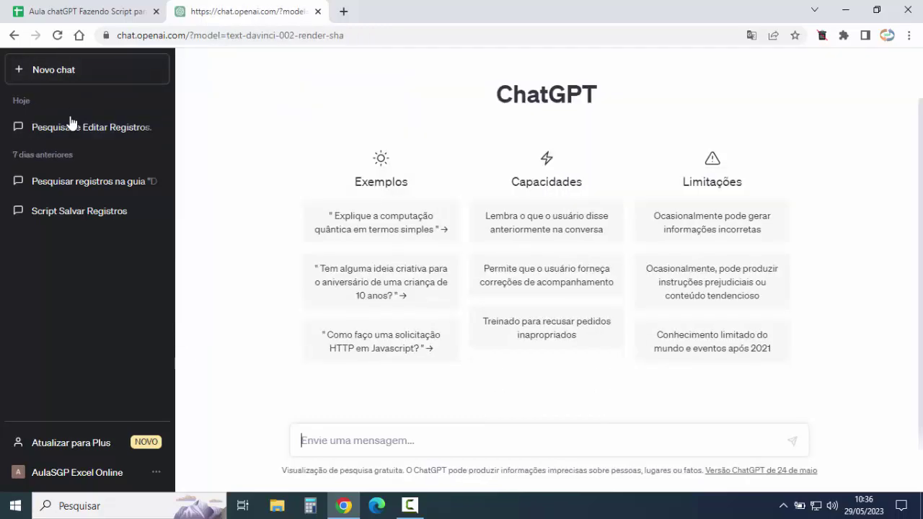
{"action": "left_click", "coordinate": [62, 133]}
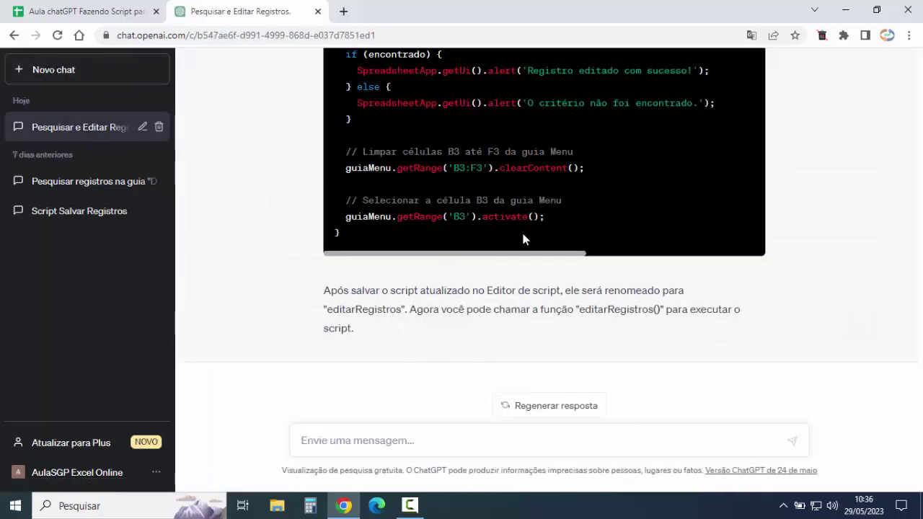
{"action": "scroll", "coordinate": [525, 238], "scroll_direction": "up", "scroll_amount": 2}
{"action": "scroll", "coordinate": [529, 234], "scroll_direction": "up", "scroll_amount": 3}
{"action": "scroll", "coordinate": [530, 235], "scroll_direction": "up", "scroll_amount": 2}
{"action": "scroll", "coordinate": [526, 242], "scroll_direction": "up", "scroll_amount": 1}
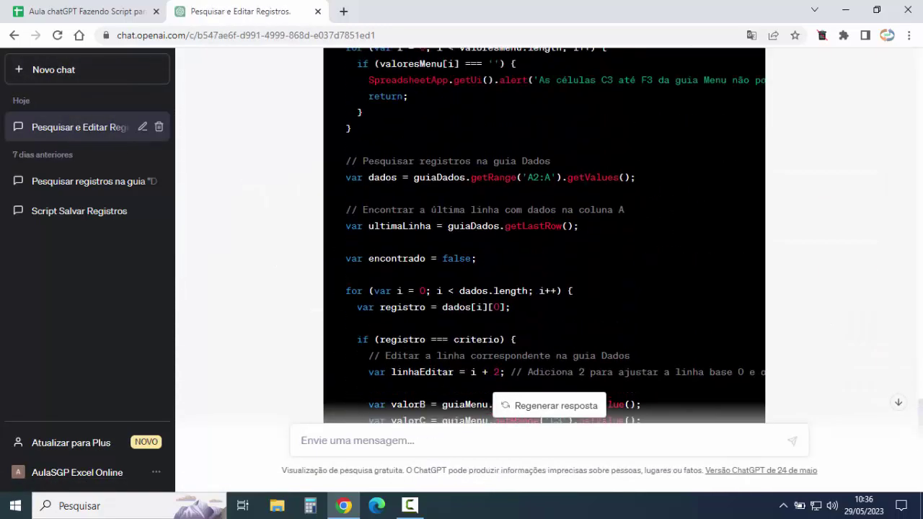
{"action": "scroll", "coordinate": [532, 234], "scroll_direction": "up", "scroll_amount": 1}
{"action": "scroll", "coordinate": [532, 234], "scroll_direction": "up", "scroll_amount": 3}
{"action": "scroll", "coordinate": [532, 234], "scroll_direction": "up", "scroll_amount": 2}
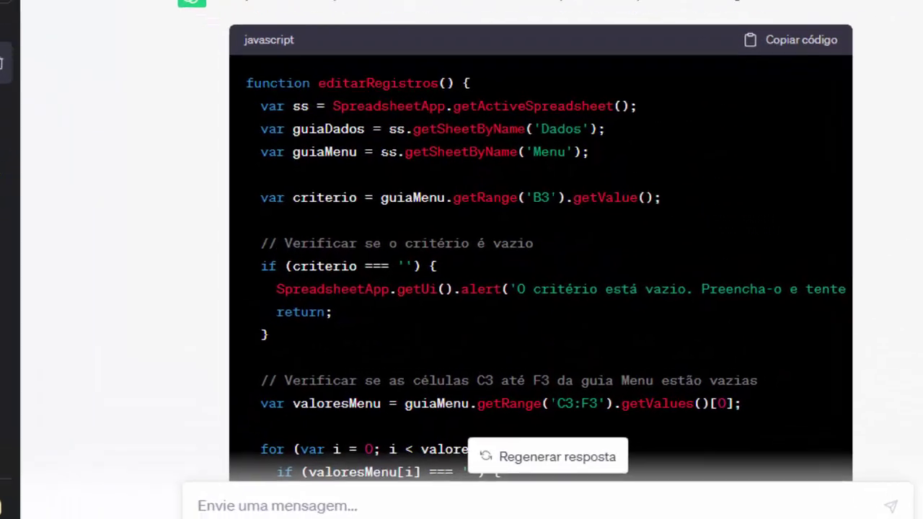
Review the renamed editarRegistros function and its criterio variable, then copy the updated script.
{"action": "left_click_drag", "start_coordinate": [301, 69], "coordinate": [430, 69]}
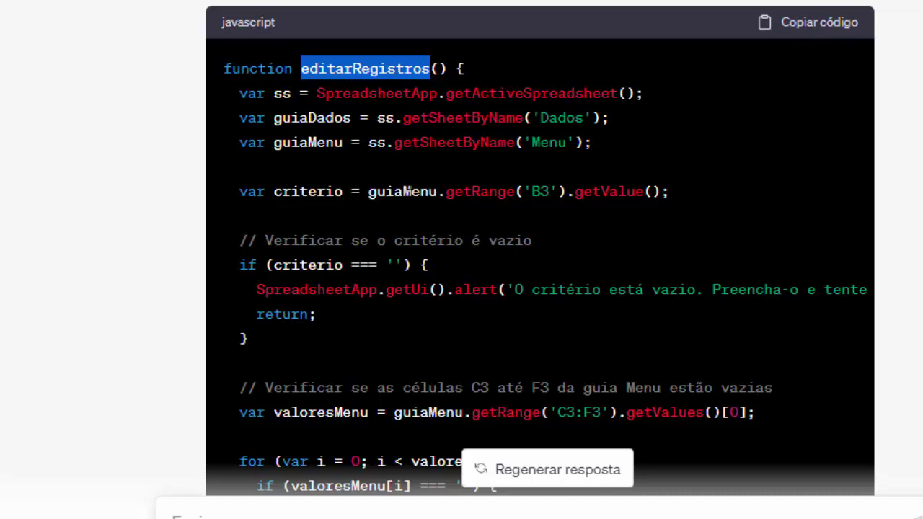
{"action": "left_click", "coordinate": [313, 225]}
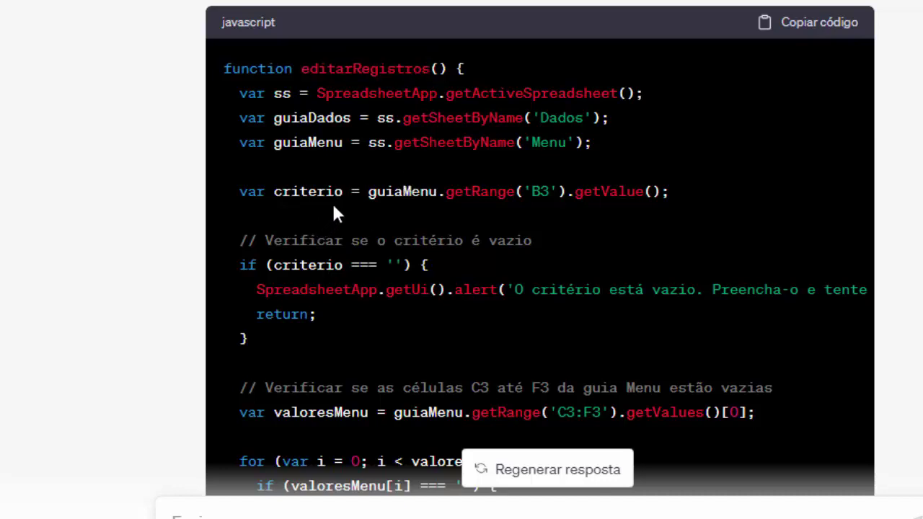
{"action": "left_click_drag", "start_coordinate": [344, 191], "coordinate": [274, 191]}
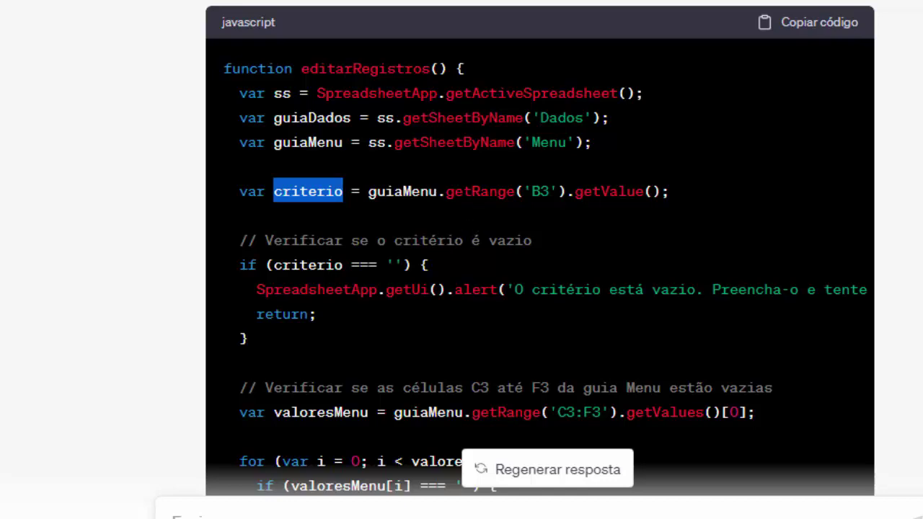
{"action": "scroll", "coordinate": [468, 202], "scroll_direction": "down", "scroll_amount": 2}
{"action": "scroll", "coordinate": [466, 181], "scroll_direction": "down", "scroll_amount": 1}
{"action": "scroll", "coordinate": [478, 136], "scroll_direction": "down", "scroll_amount": 1}
{"action": "scroll", "coordinate": [484, 123], "scroll_direction": "down", "scroll_amount": 1}
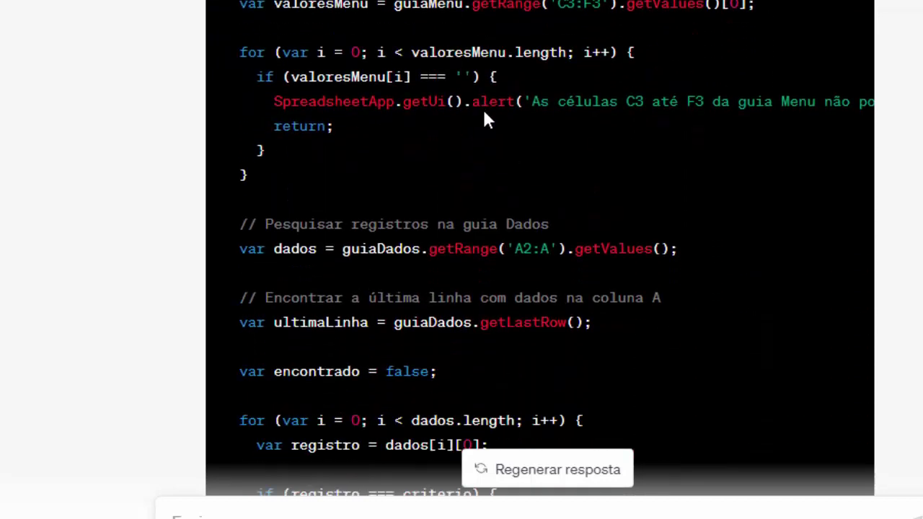
{"action": "scroll", "coordinate": [490, 68], "scroll_direction": "down", "scroll_amount": 3}
{"action": "scroll", "coordinate": [490, 68], "scroll_direction": "down", "scroll_amount": 1}
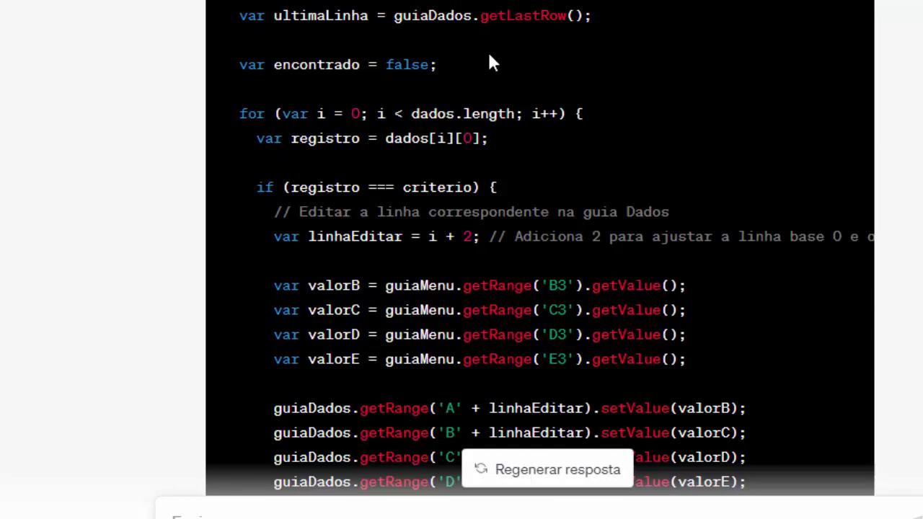
{"action": "scroll", "coordinate": [489, 62], "scroll_direction": "down", "scroll_amount": 3}
{"action": "scroll", "coordinate": [489, 62], "scroll_direction": "down", "scroll_amount": 1}
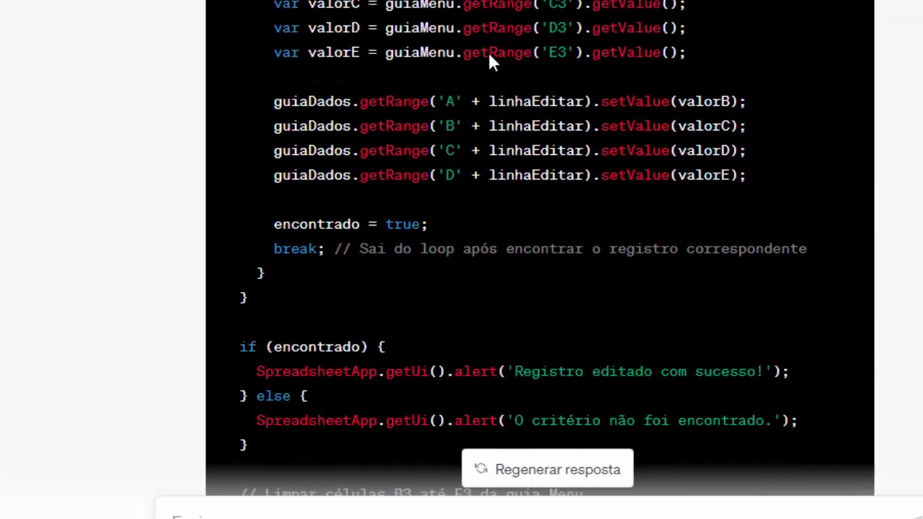
{"action": "scroll", "coordinate": [489, 62], "scroll_direction": "down", "scroll_amount": 2}
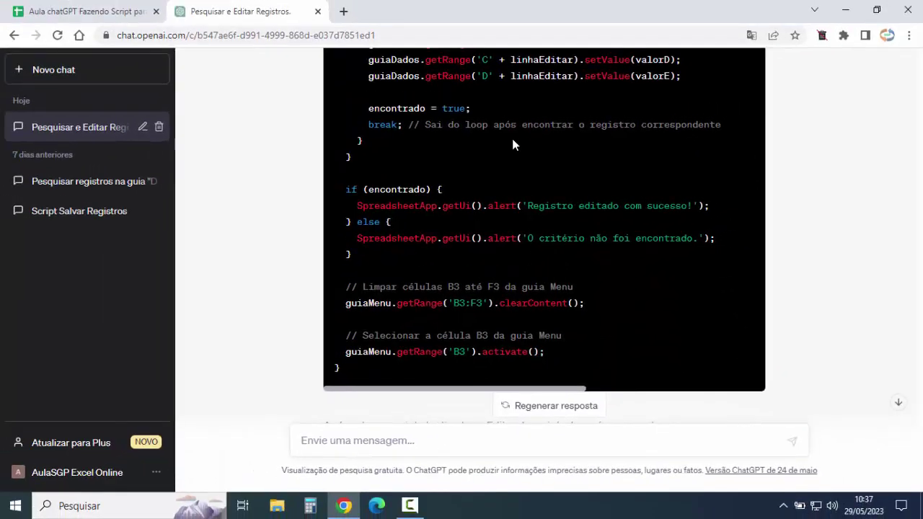
{"action": "scroll", "coordinate": [511, 138], "scroll_direction": "down", "scroll_amount": 1}
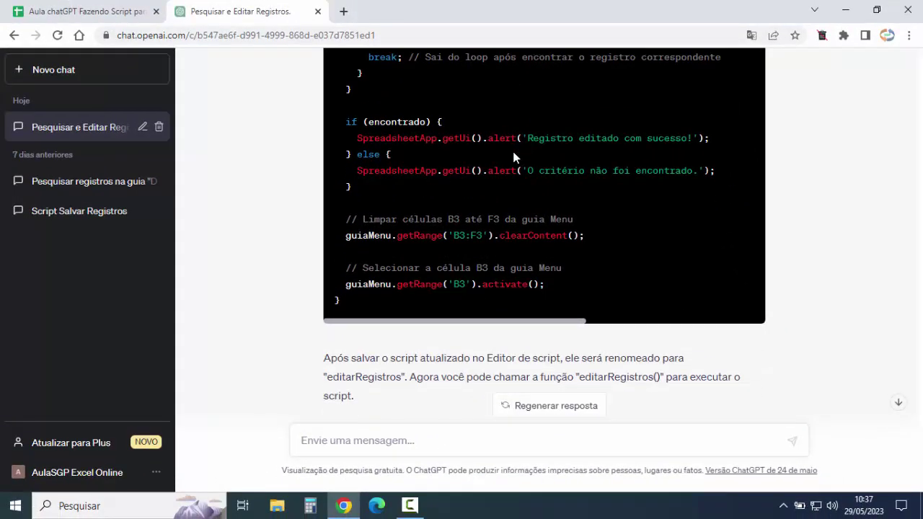
{"action": "scroll", "coordinate": [509, 151], "scroll_direction": "up", "scroll_amount": 1}
{"action": "scroll", "coordinate": [509, 152], "scroll_direction": "up", "scroll_amount": 3}
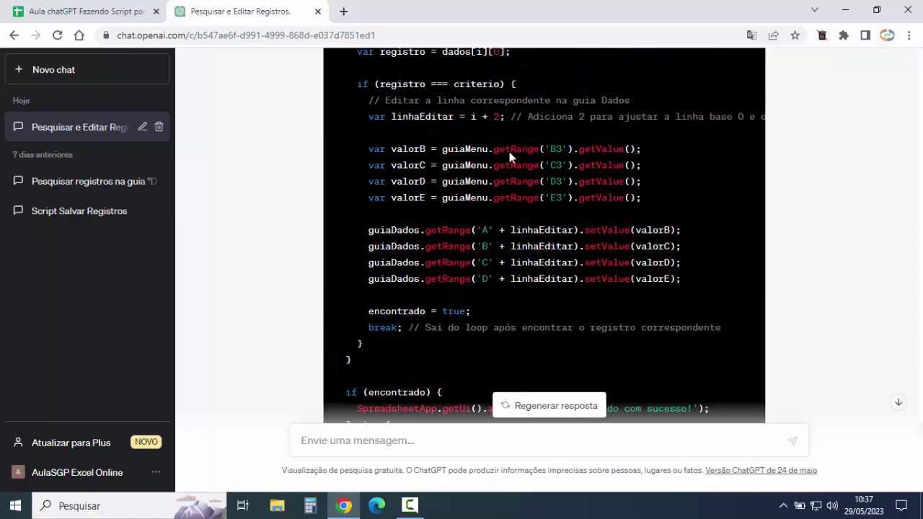
{"action": "scroll", "coordinate": [509, 152], "scroll_direction": "up", "scroll_amount": 2}
{"action": "scroll", "coordinate": [546, 248], "scroll_direction": "up", "scroll_amount": 2}
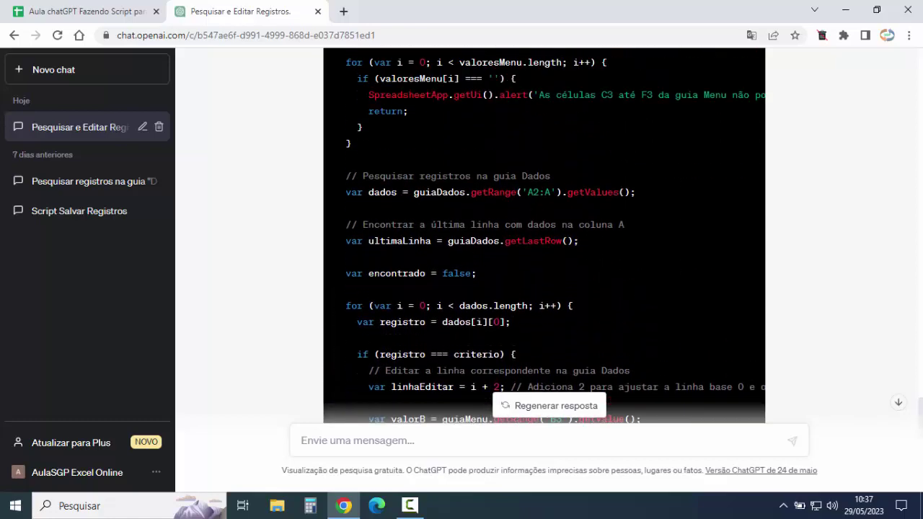
{"action": "scroll", "coordinate": [547, 248], "scroll_direction": "up", "scroll_amount": 2}
{"action": "scroll", "coordinate": [546, 248], "scroll_direction": "up", "scroll_amount": 1}
{"action": "scroll", "coordinate": [551, 258], "scroll_direction": "up", "scroll_amount": 2}
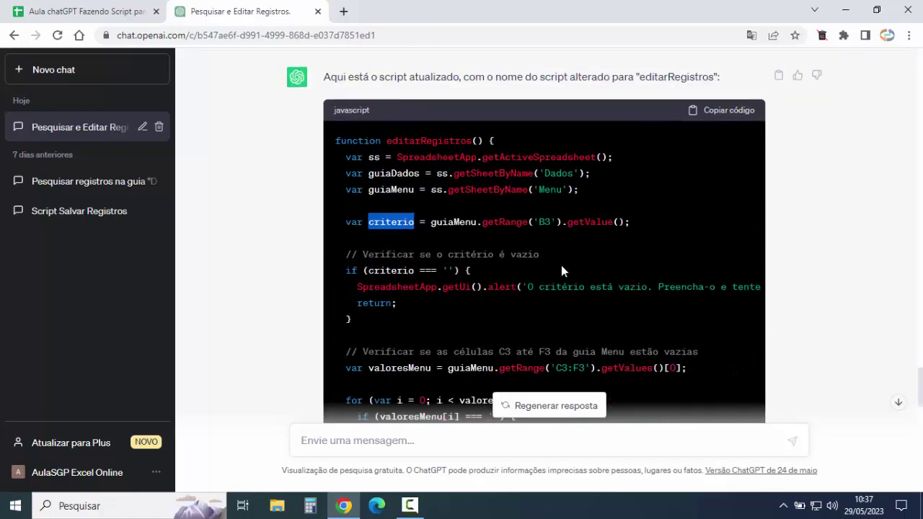
{"action": "left_click", "coordinate": [569, 255]}
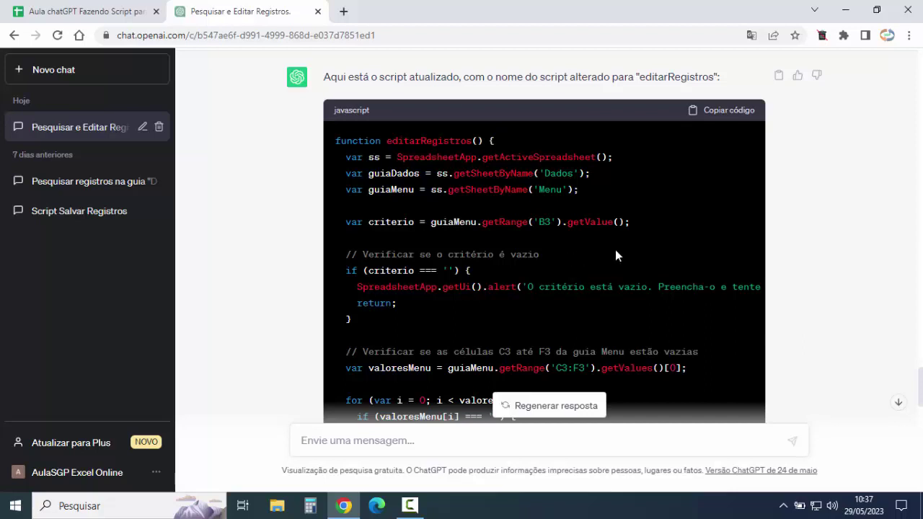
{"action": "left_click", "coordinate": [727, 114]}
Open the workbook's Apps Script editor via Extensões > Apps Script.
{"action": "left_click", "coordinate": [60, 8]}
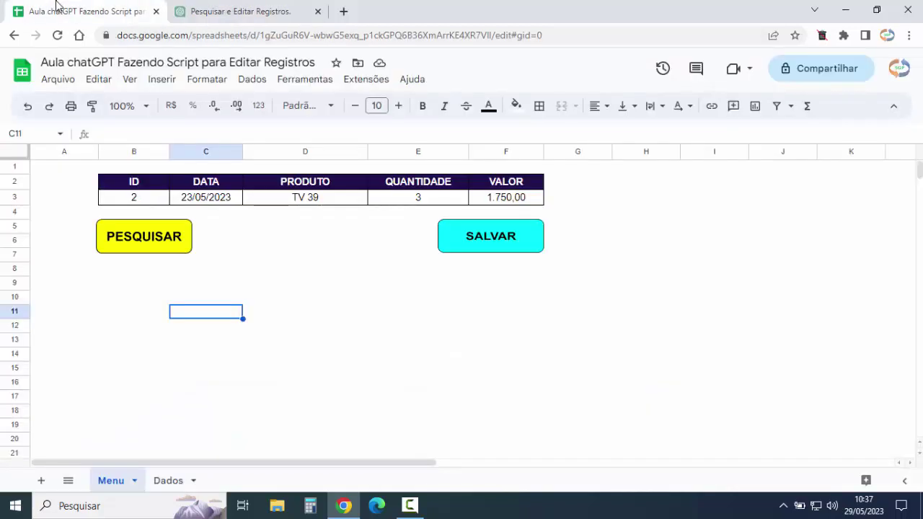
{"action": "left_click", "coordinate": [268, 244]}
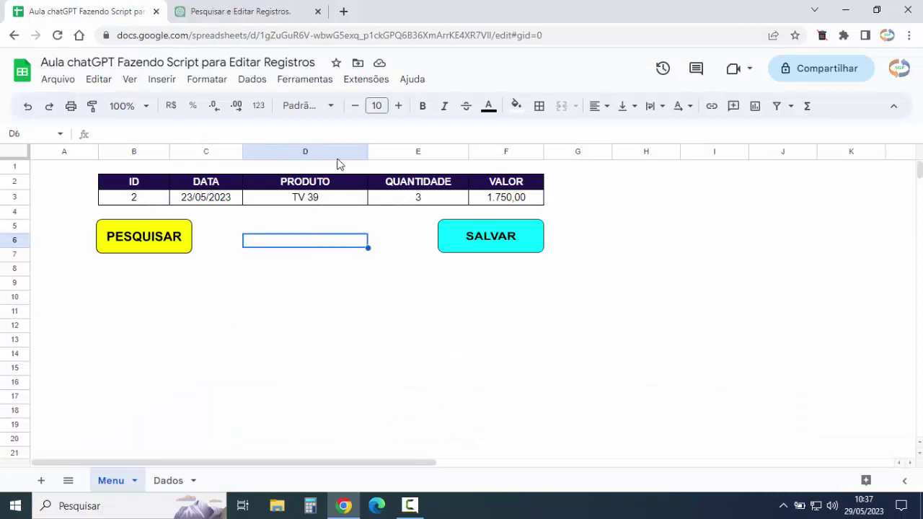
{"action": "left_click", "coordinate": [368, 81]}
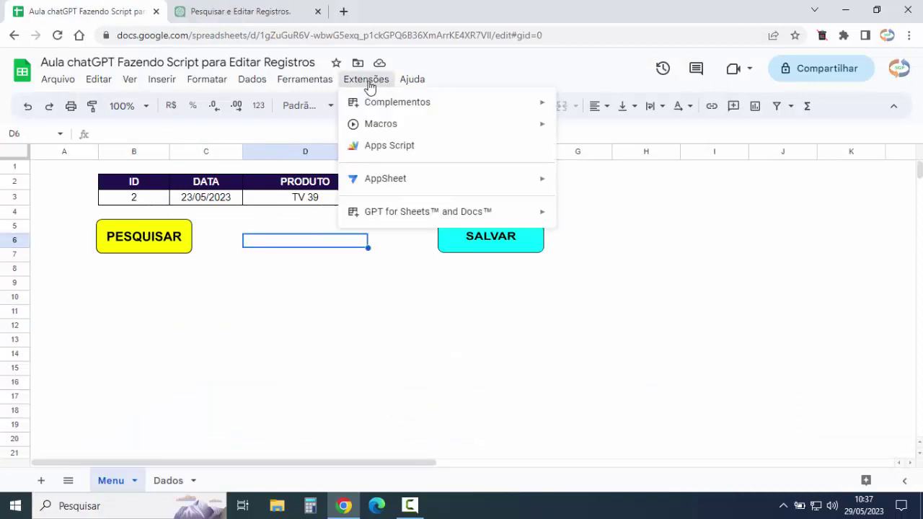
{"action": "left_click", "coordinate": [390, 147]}
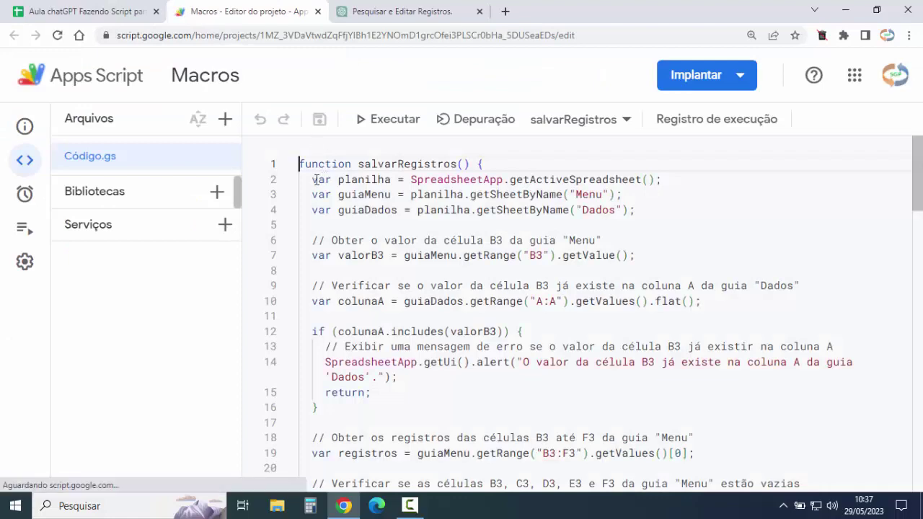
Place the cursor on the empty line after the last function in Código.gs.
{"action": "scroll", "coordinate": [378, 193], "scroll_direction": "down", "scroll_amount": 1}
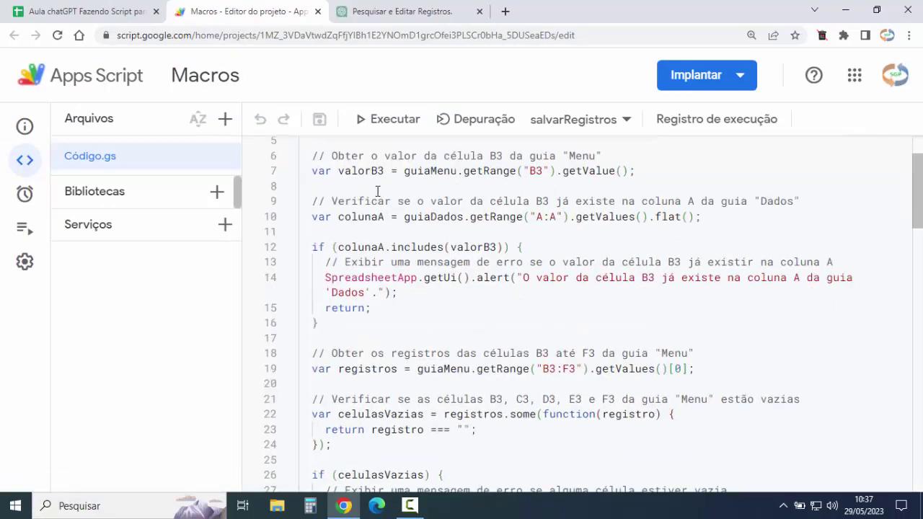
{"action": "scroll", "coordinate": [378, 193], "scroll_direction": "down", "scroll_amount": 4}
{"action": "scroll", "coordinate": [378, 193], "scroll_direction": "down", "scroll_amount": 4}
{"action": "scroll", "coordinate": [378, 193], "scroll_direction": "down", "scroll_amount": 4}
{"action": "scroll", "coordinate": [378, 194], "scroll_direction": "up", "scroll_amount": 3}
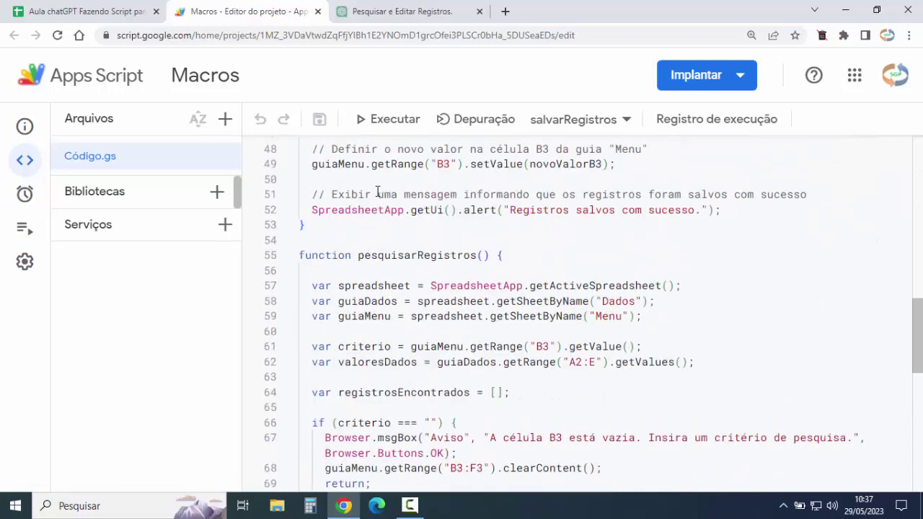
{"action": "scroll", "coordinate": [376, 193], "scroll_direction": "down", "scroll_amount": 1}
{"action": "scroll", "coordinate": [376, 192], "scroll_direction": "down", "scroll_amount": 3}
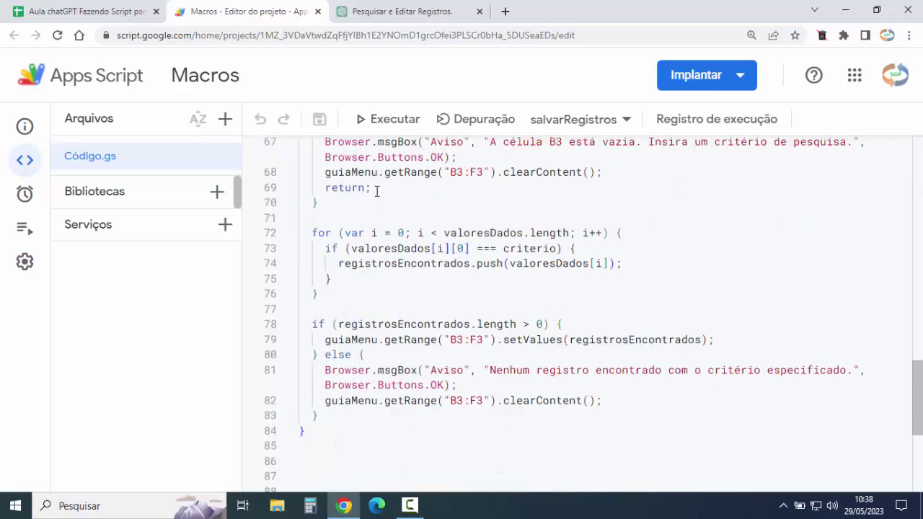
{"action": "scroll", "coordinate": [376, 193], "scroll_direction": "down", "scroll_amount": 2}
{"action": "scroll", "coordinate": [376, 193], "scroll_direction": "down", "scroll_amount": 1}
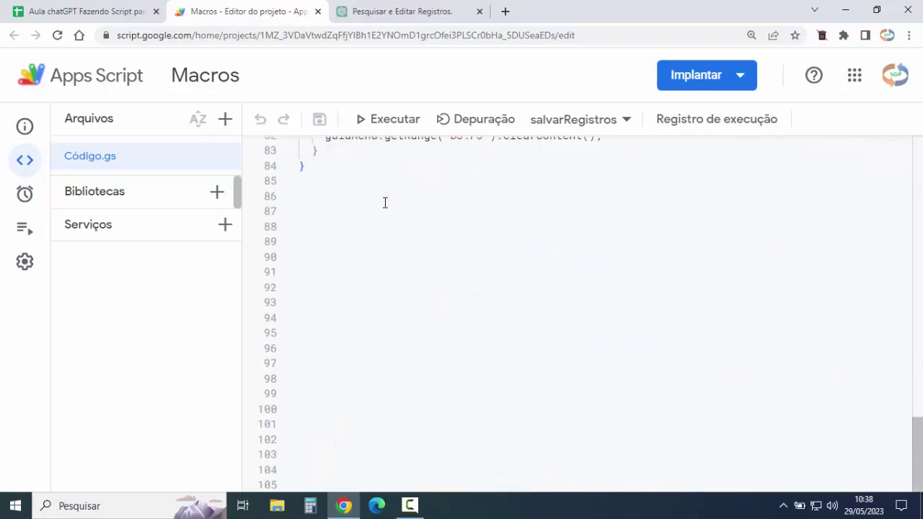
{"action": "left_click", "coordinate": [304, 200]}
{"action": "key", "text": "ctrl+v"}
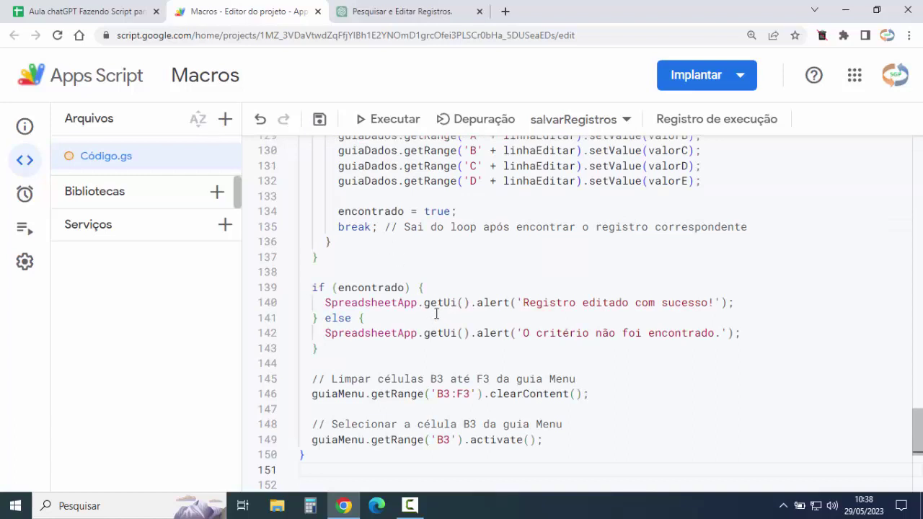
{"action": "scroll", "coordinate": [464, 341], "scroll_direction": "down", "scroll_amount": 1}
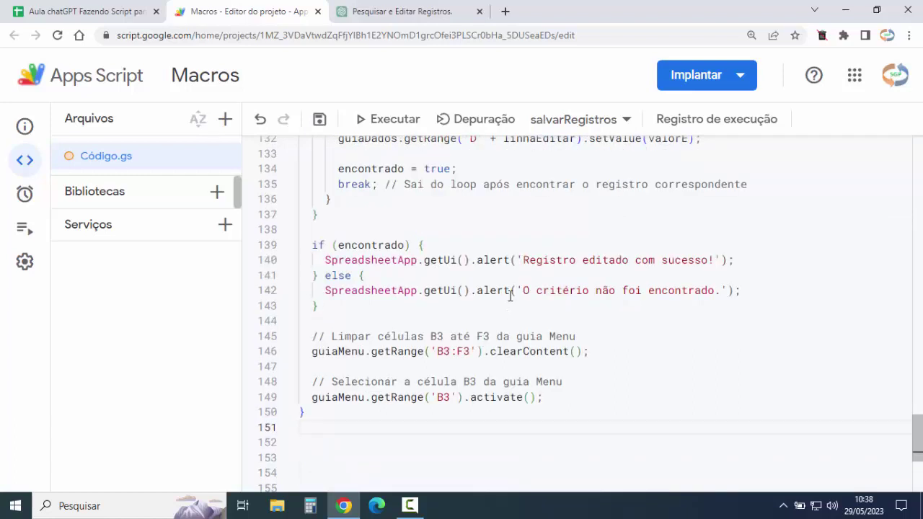
{"action": "left_click_drag", "start_coordinate": [510, 296], "coordinate": [477, 292]}
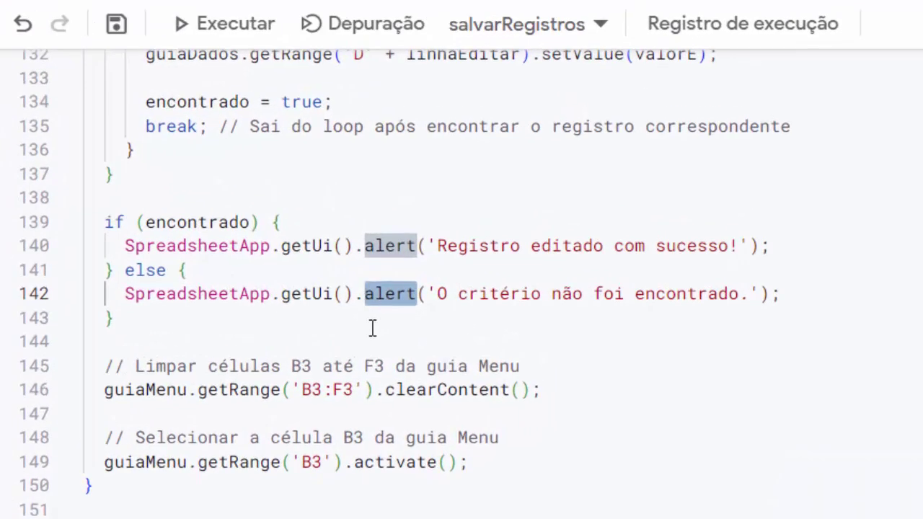
{"action": "left_click", "coordinate": [372, 328]}
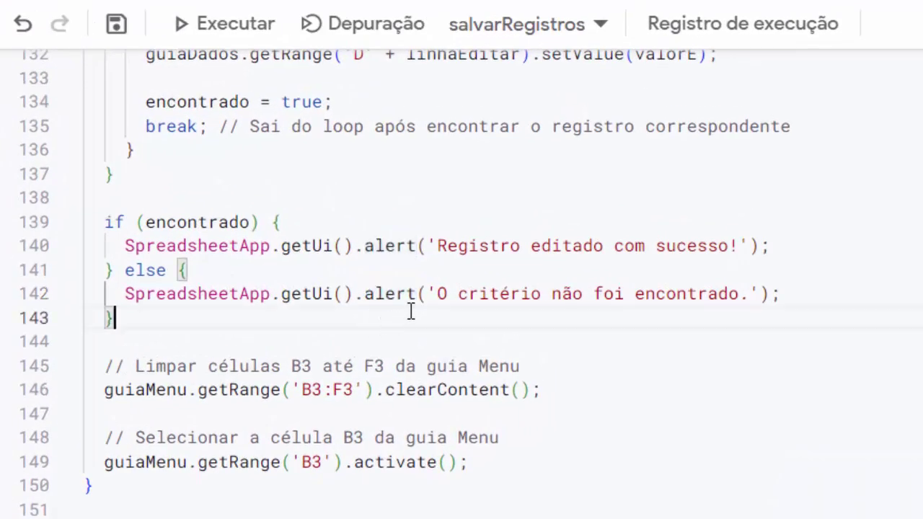
{"action": "left_click", "coordinate": [417, 293]}
{"action": "left_click", "coordinate": [386, 293]}
{"action": "left_click_drag", "start_coordinate": [292, 290], "coordinate": [126, 293]}
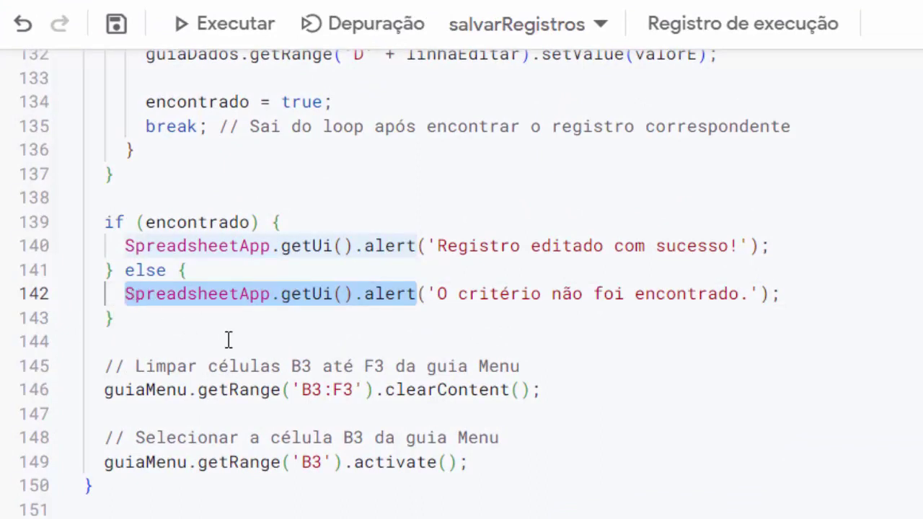
{"action": "type", "text": "Br"}
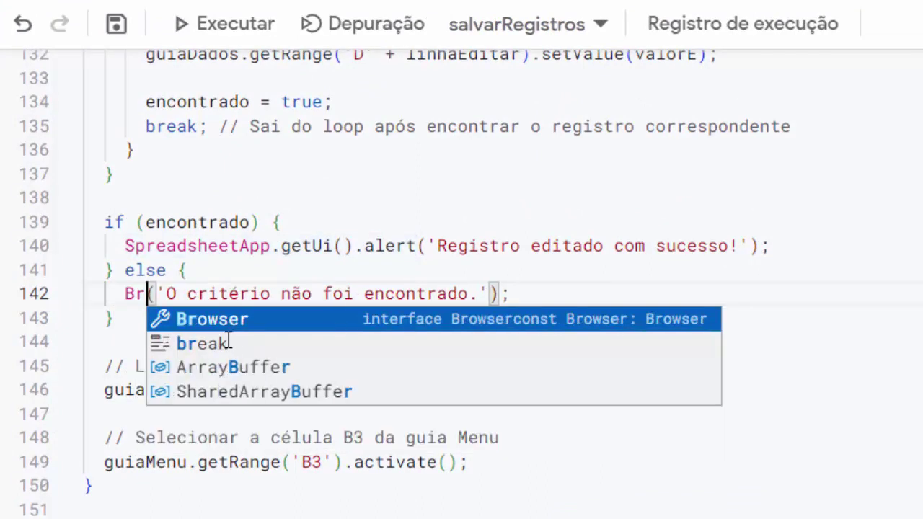
{"action": "type", "text": "o"}
{"action": "left_click", "coordinate": [231, 323]}
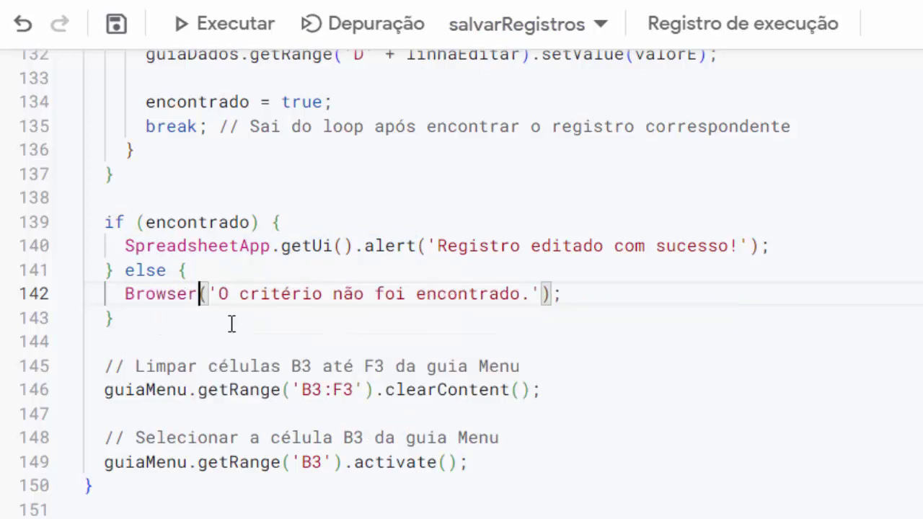
{"action": "type", "text": ".ms"}
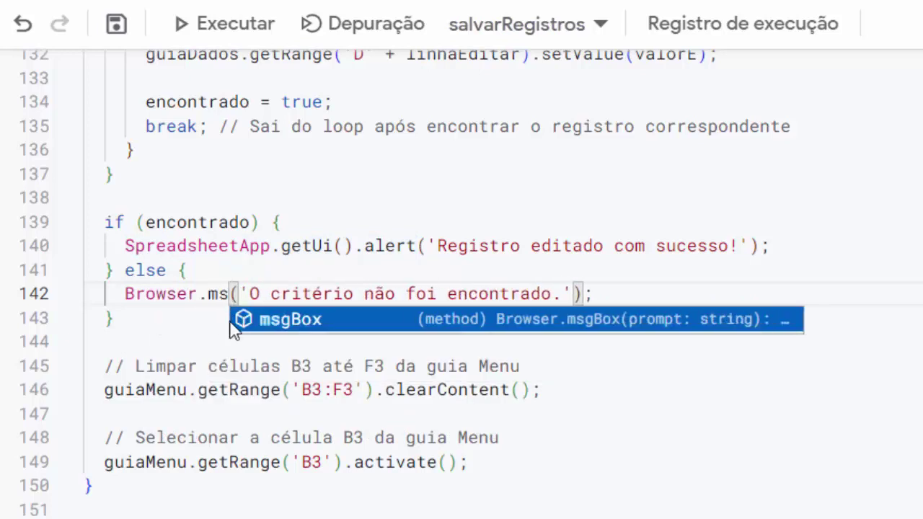
{"action": "left_click", "coordinate": [279, 320]}
{"action": "left_click", "coordinate": [249, 324]}
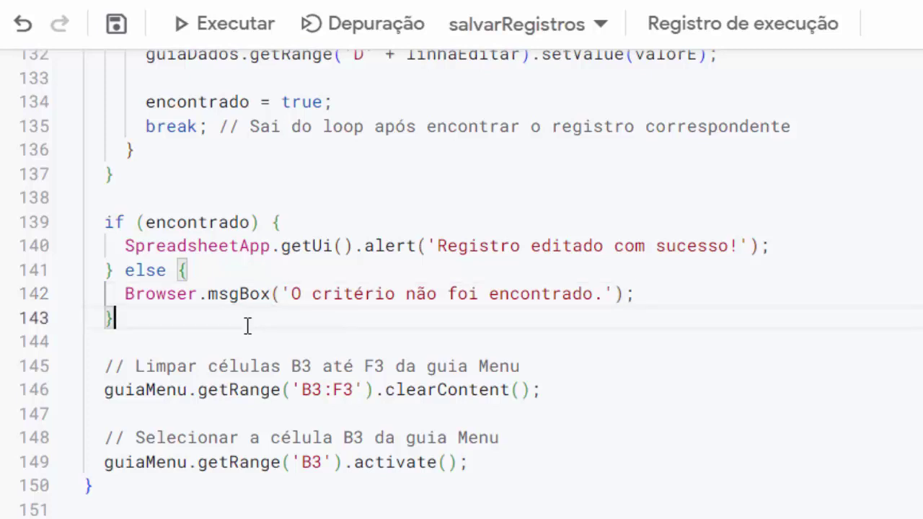
{"action": "left_click_drag", "start_coordinate": [124, 295], "coordinate": [655, 294]}
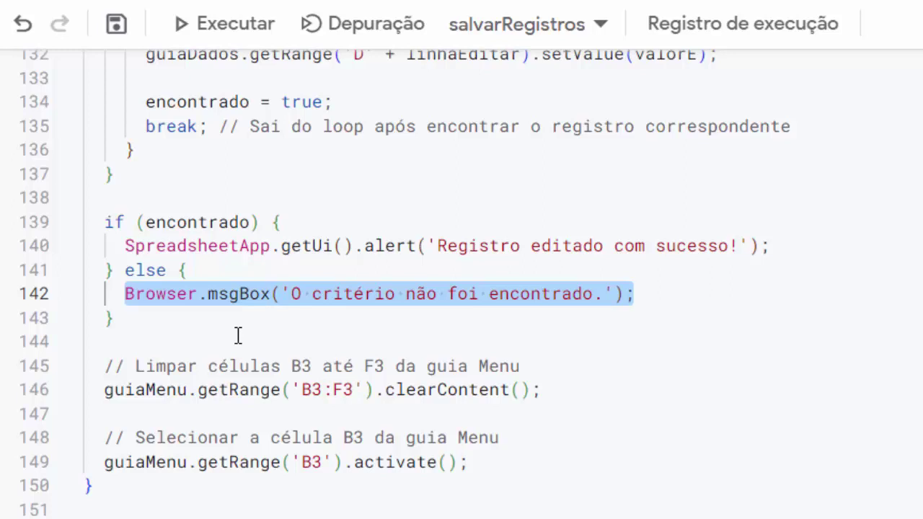
{"action": "key", "text": "ctrl+z"}
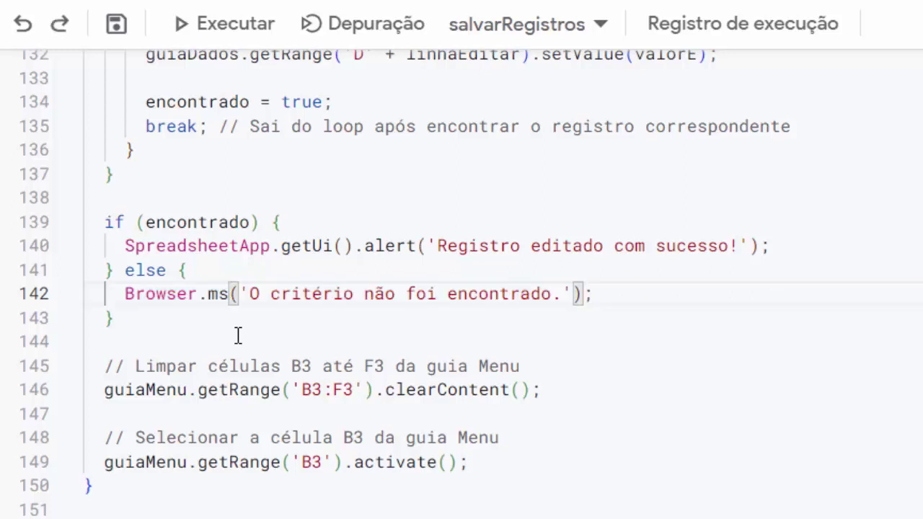
{"action": "key", "text": "ctrl+z"}
{"action": "key", "text": "ctrl+z"}
{"action": "key", "text": "ctrl+z"}
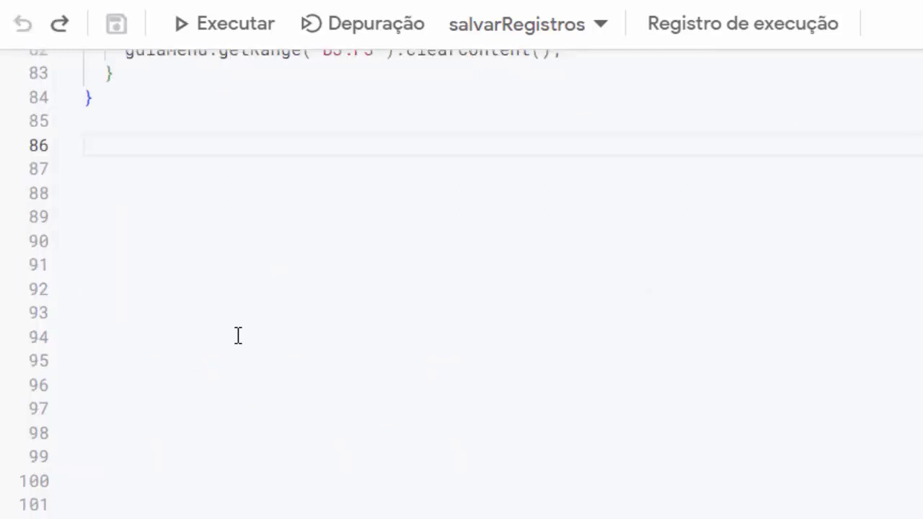
Restore the pasted editarRegistros code and review its valoresMenu, criterio, Dados and Menu references.
{"action": "key", "text": "ctrl+y"}
{"action": "scroll", "coordinate": [249, 356], "scroll_direction": "down", "scroll_amount": 3}
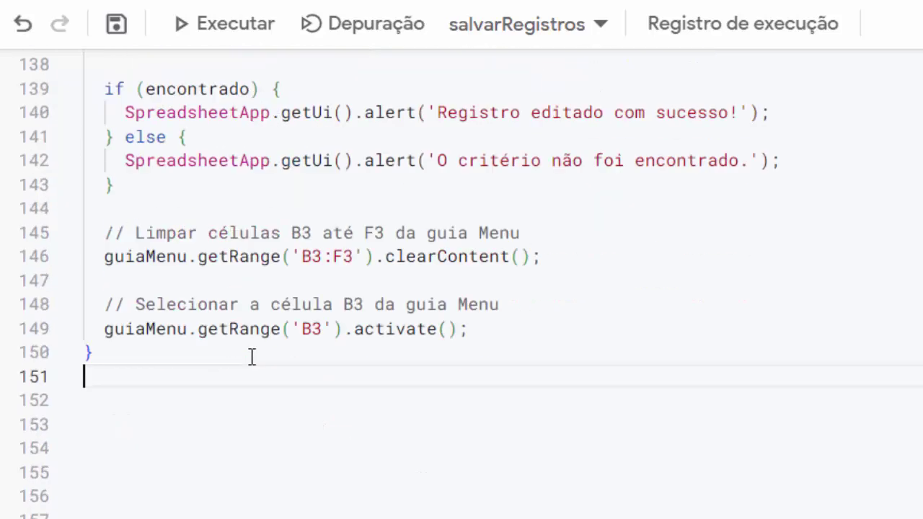
{"action": "scroll", "coordinate": [252, 356], "scroll_direction": "up", "scroll_amount": 2}
{"action": "scroll", "coordinate": [252, 356], "scroll_direction": "up", "scroll_amount": 2}
{"action": "scroll", "coordinate": [254, 358], "scroll_direction": "up", "scroll_amount": 3}
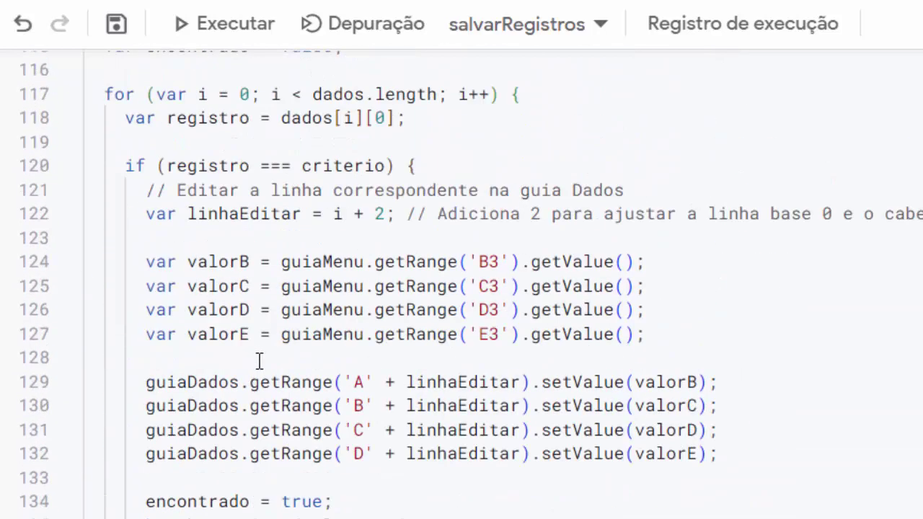
{"action": "scroll", "coordinate": [274, 398], "scroll_direction": "up", "scroll_amount": 1}
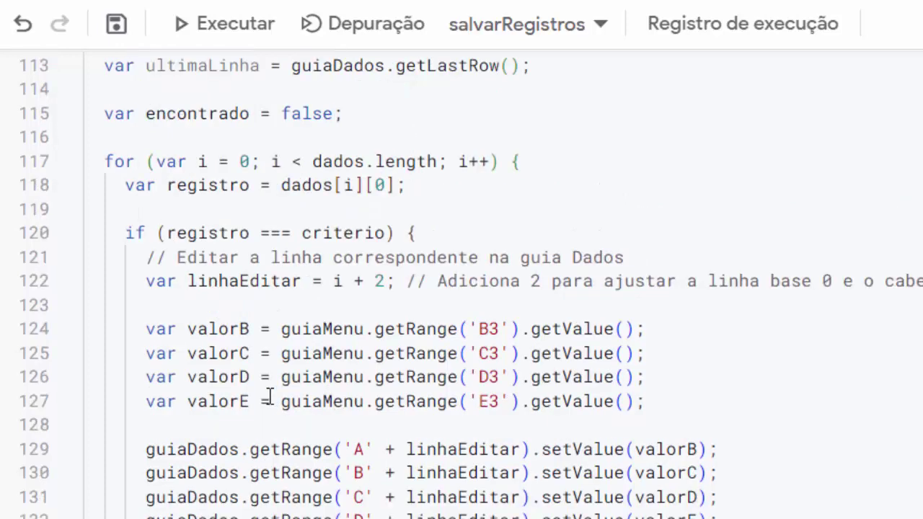
{"action": "scroll", "coordinate": [269, 397], "scroll_direction": "up", "scroll_amount": 1}
{"action": "scroll", "coordinate": [278, 395], "scroll_direction": "up", "scroll_amount": 2}
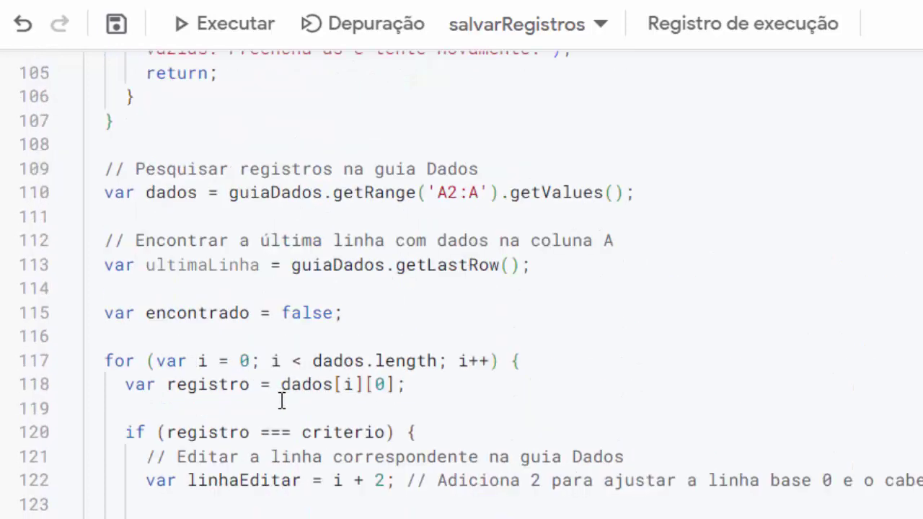
{"action": "scroll", "coordinate": [281, 401], "scroll_direction": "up", "scroll_amount": 2}
{"action": "scroll", "coordinate": [281, 398], "scroll_direction": "up", "scroll_amount": 1}
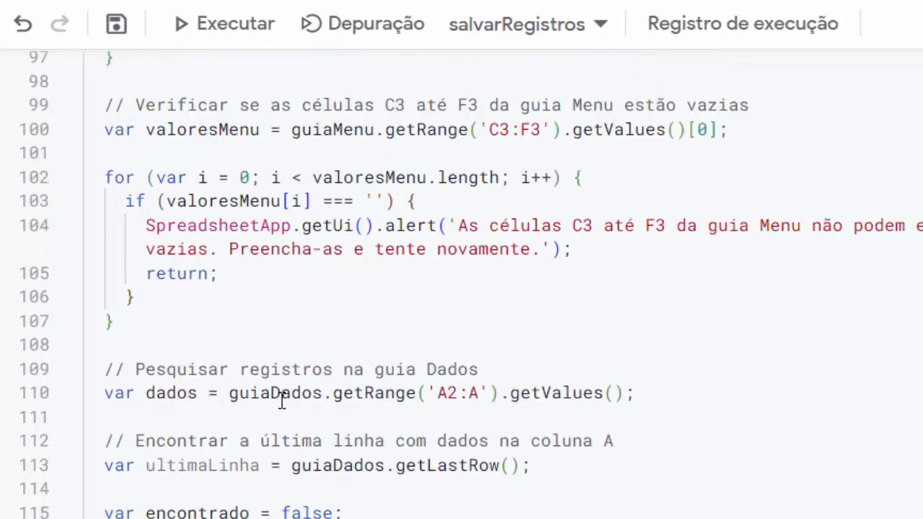
{"action": "scroll", "coordinate": [281, 398], "scroll_direction": "up", "scroll_amount": 1}
{"action": "scroll", "coordinate": [281, 398], "scroll_direction": "up", "scroll_amount": 2}
{"action": "left_click", "coordinate": [210, 328]}
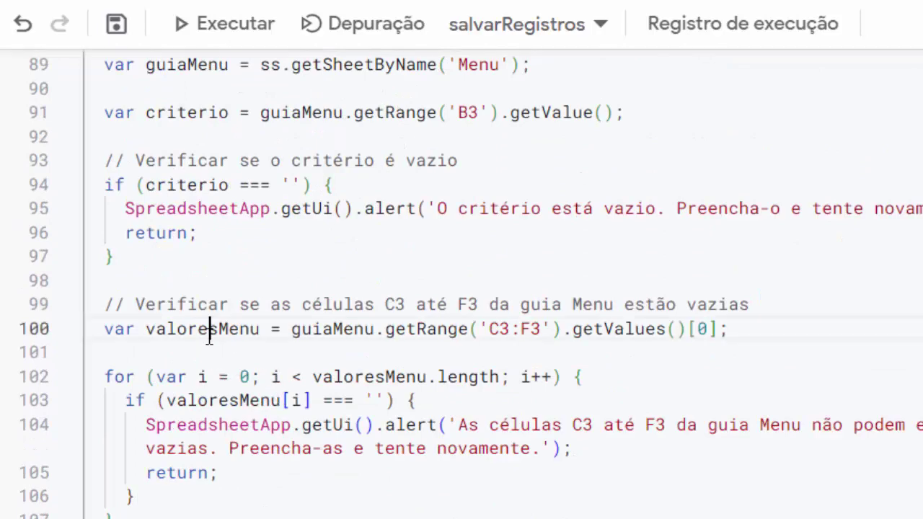
{"action": "scroll", "coordinate": [223, 334], "scroll_direction": "up", "scroll_amount": 1}
{"action": "scroll", "coordinate": [237, 339], "scroll_direction": "up", "scroll_amount": 1}
{"action": "left_click", "coordinate": [193, 318]}
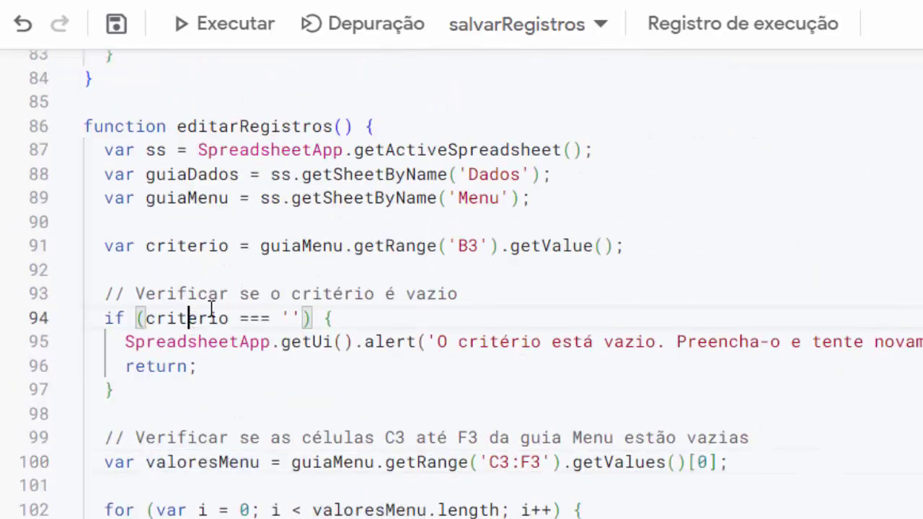
{"action": "left_click", "coordinate": [187, 246]}
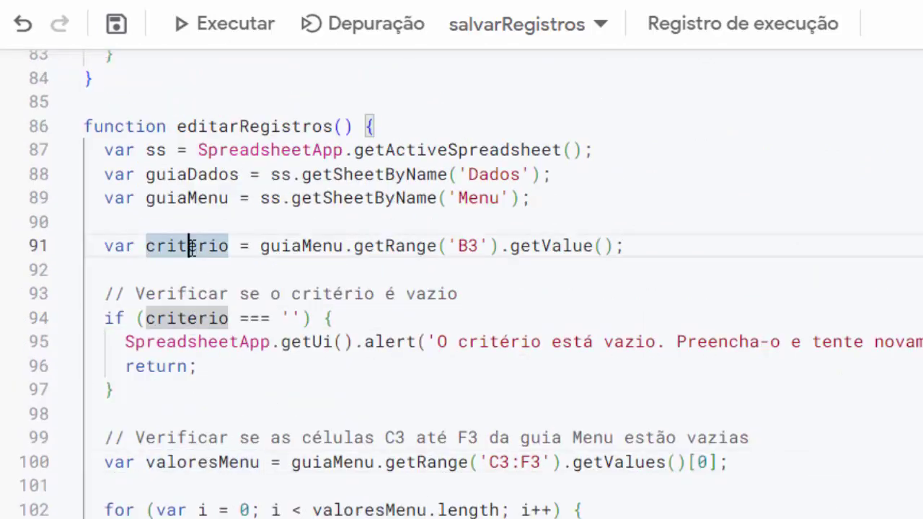
{"action": "left_click", "coordinate": [489, 174]}
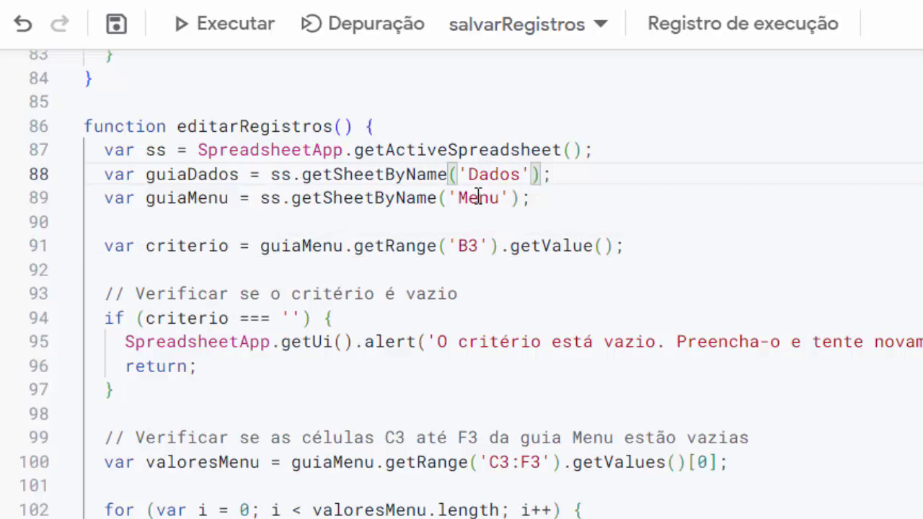
{"action": "left_click", "coordinate": [479, 198]}
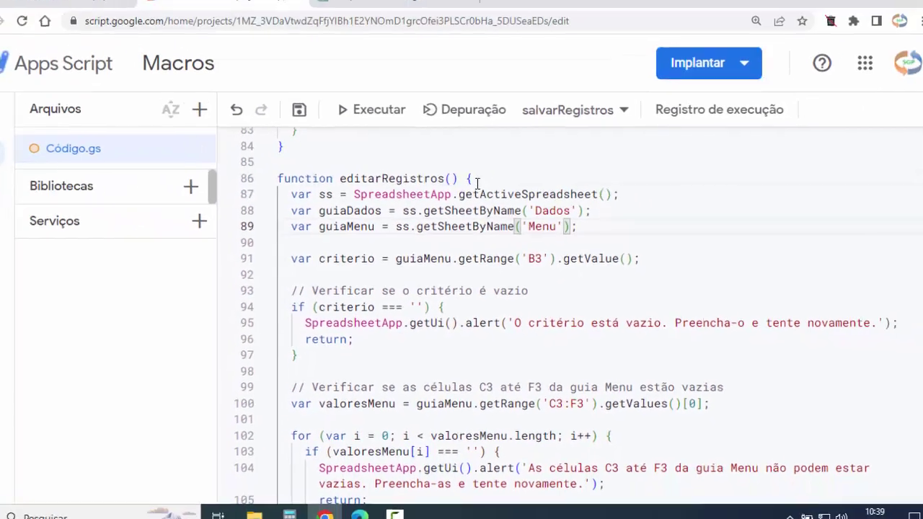
Add a blank line after editarRegistros' opening line and save the project.
{"action": "left_click", "coordinate": [477, 181]}
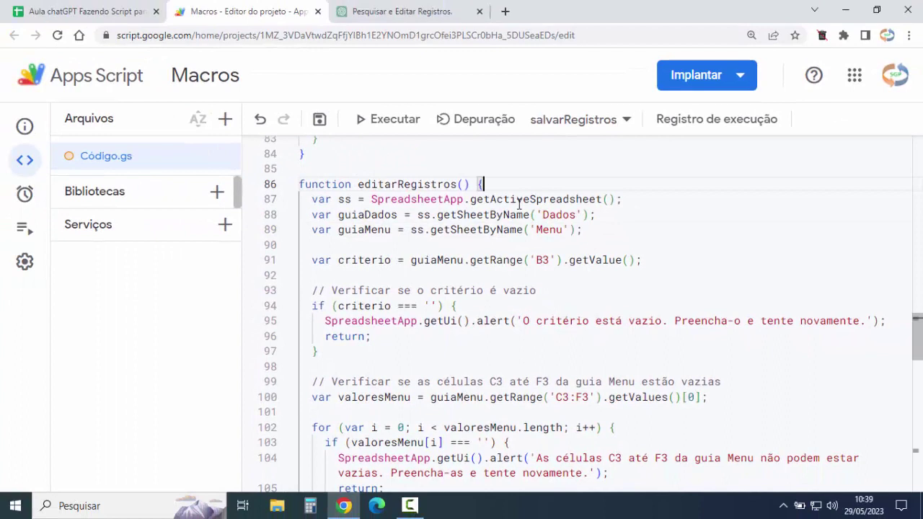
{"action": "key", "text": "Return"}
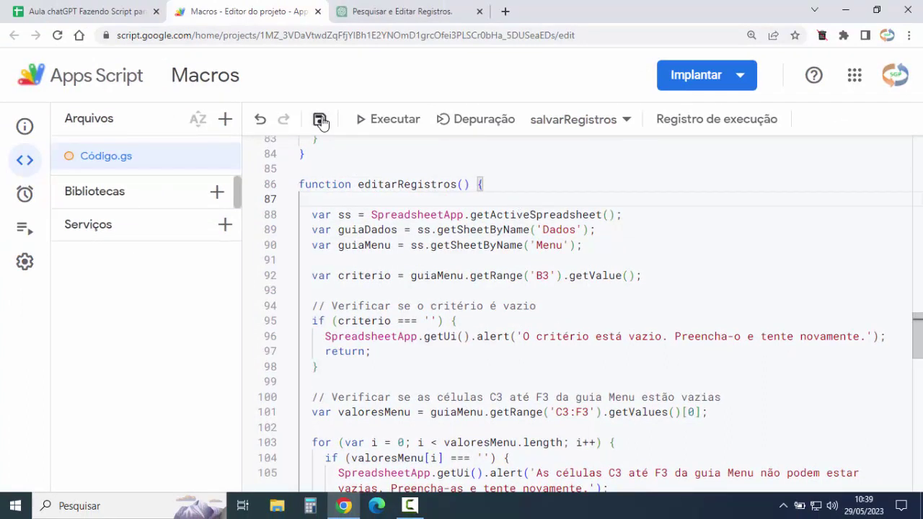
{"action": "left_click", "coordinate": [320, 120]}
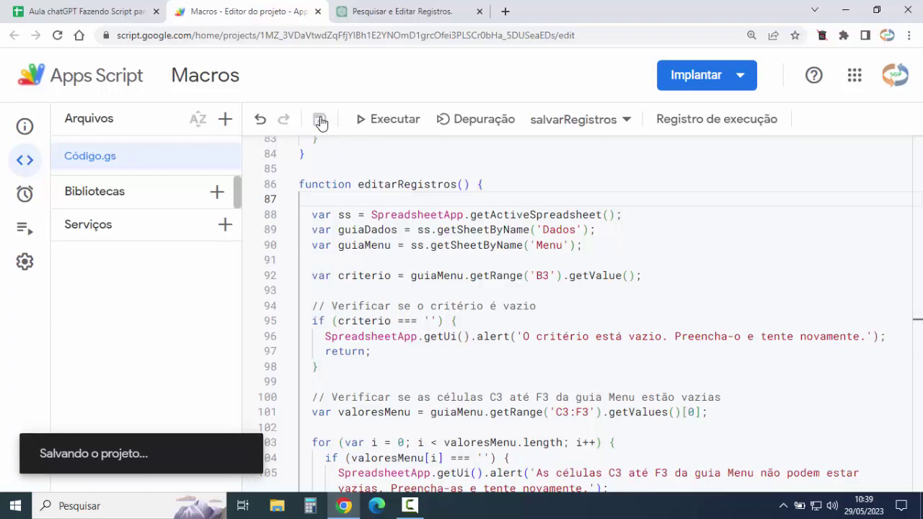
{"action": "left_click", "coordinate": [61, 8]}
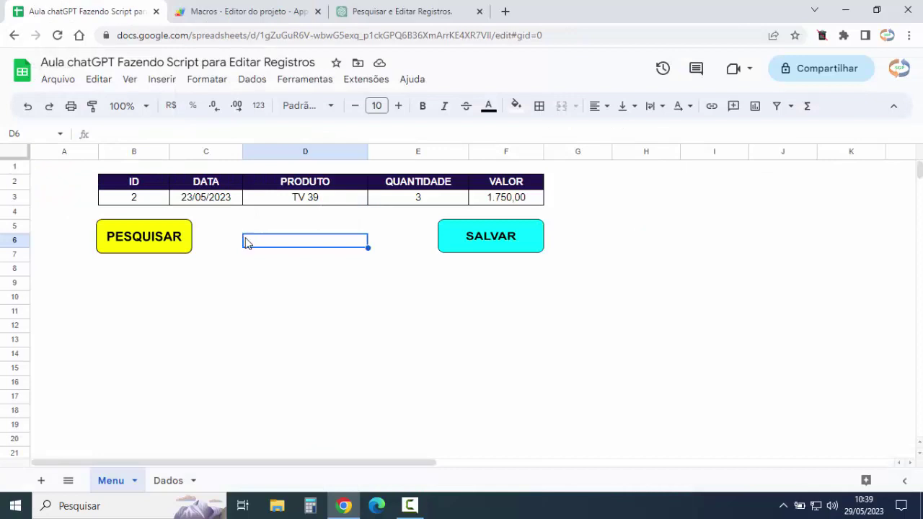
Insert a new drawing with a rounded rectangle labelled EDITAR.
{"action": "left_click", "coordinate": [161, 81]}
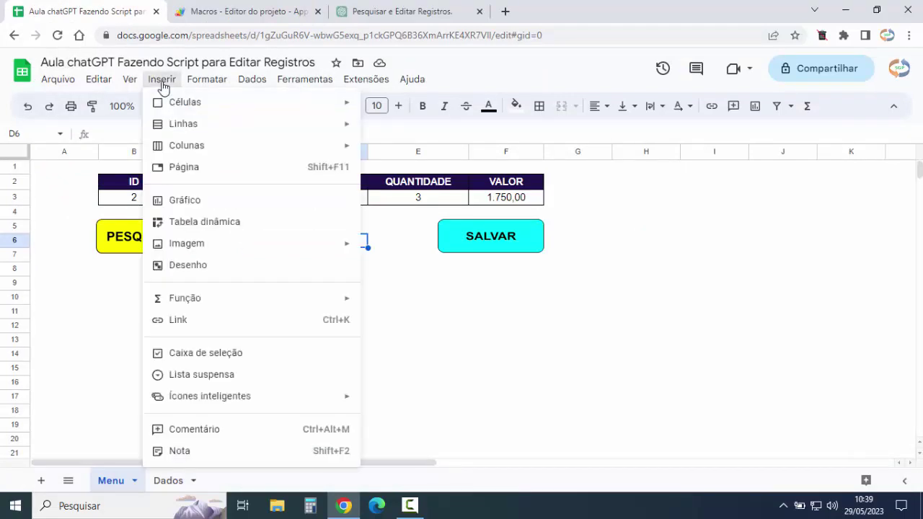
{"action": "left_click", "coordinate": [199, 267]}
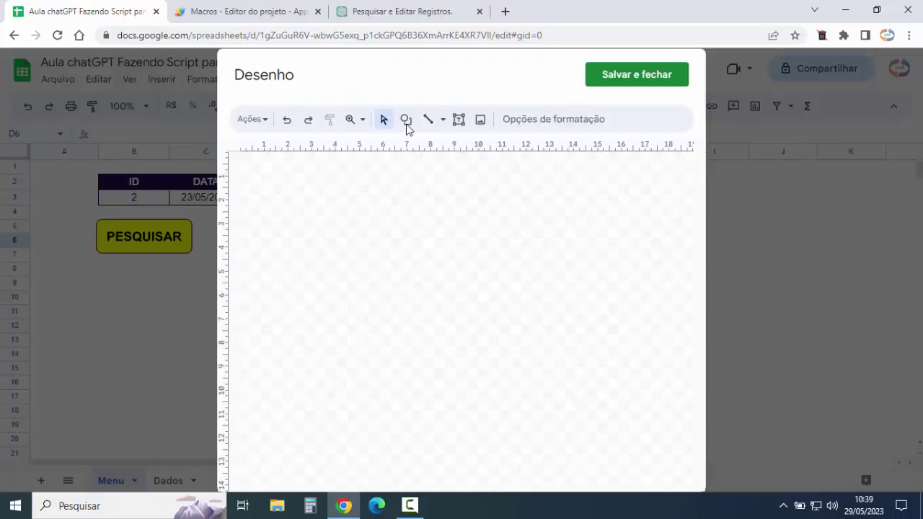
{"action": "left_click", "coordinate": [406, 120]}
{"action": "mouse_move", "coordinate": [437, 144]}
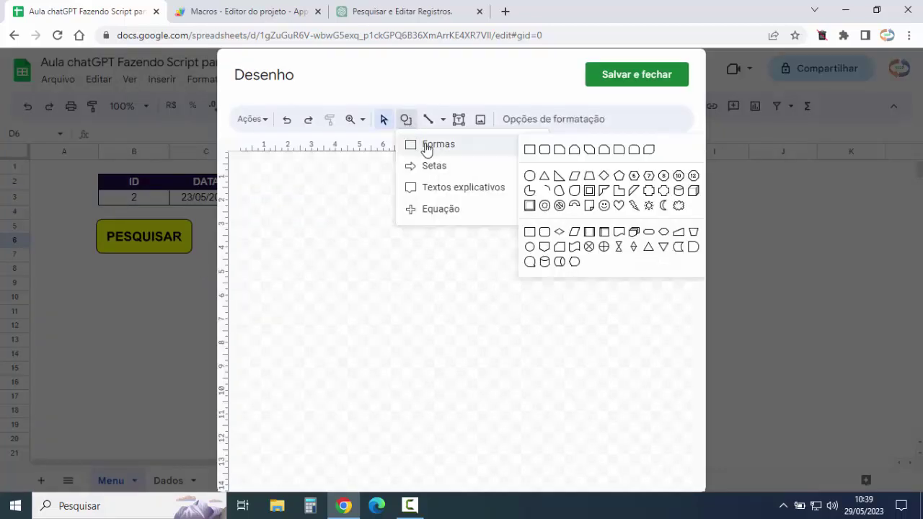
{"action": "left_click", "coordinate": [545, 156]}
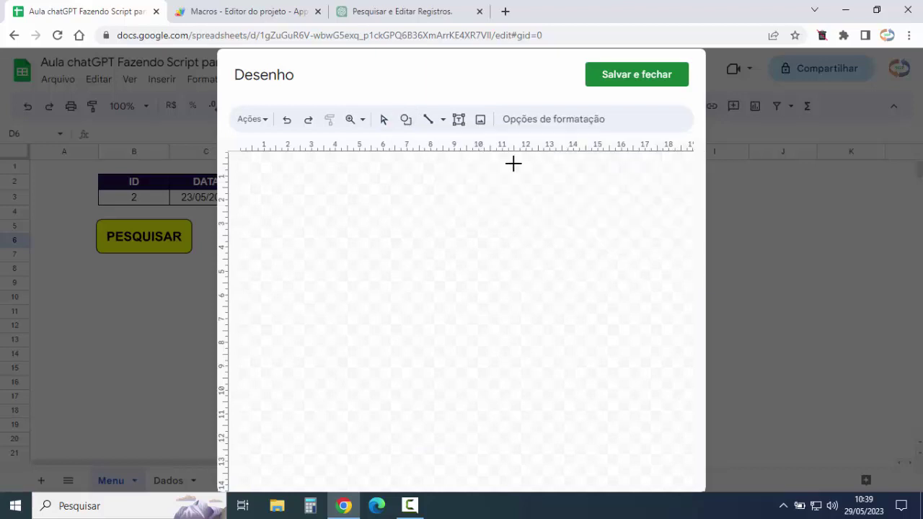
{"action": "left_click_drag", "start_coordinate": [288, 184], "coordinate": [360, 210]}
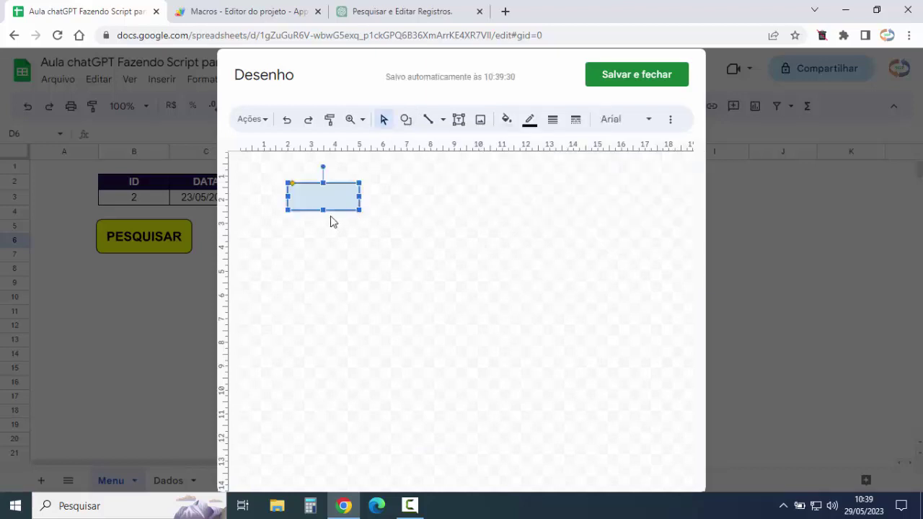
{"action": "right_click", "coordinate": [327, 196]}
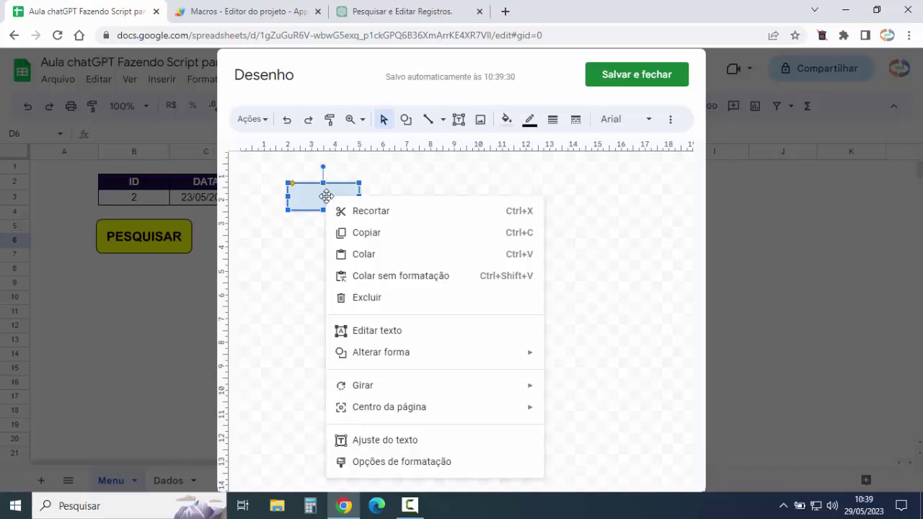
{"action": "left_click", "coordinate": [400, 331]}
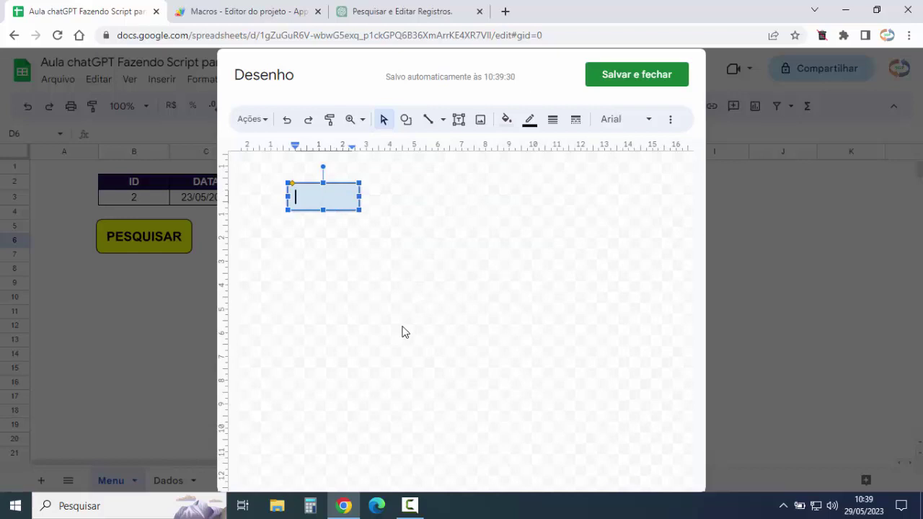
{"action": "type", "text": "EDITAR"}
{"action": "left_click", "coordinate": [376, 261]}
{"action": "left_click", "coordinate": [343, 203]}
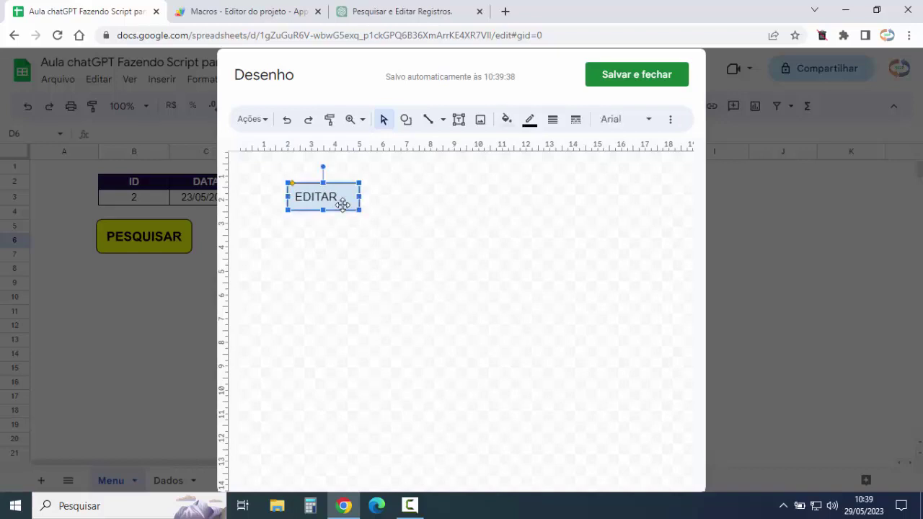
Fill the EDITAR box orange and make its text bold and centred.
{"action": "left_click", "coordinate": [508, 121]}
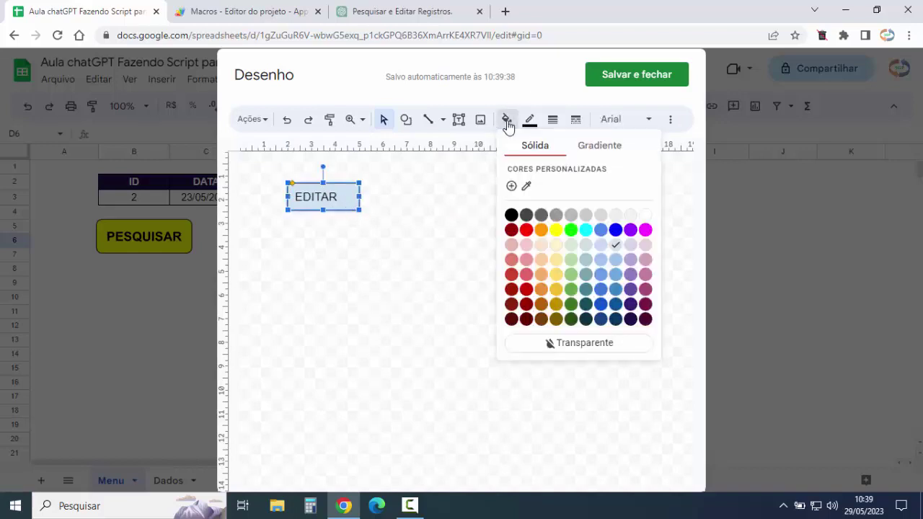
{"action": "left_click", "coordinate": [541, 230]}
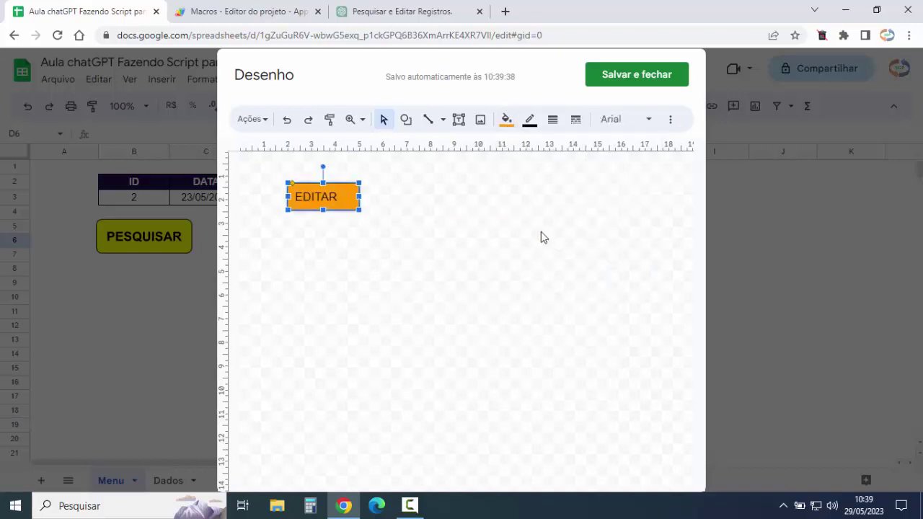
{"action": "left_click", "coordinate": [670, 124]}
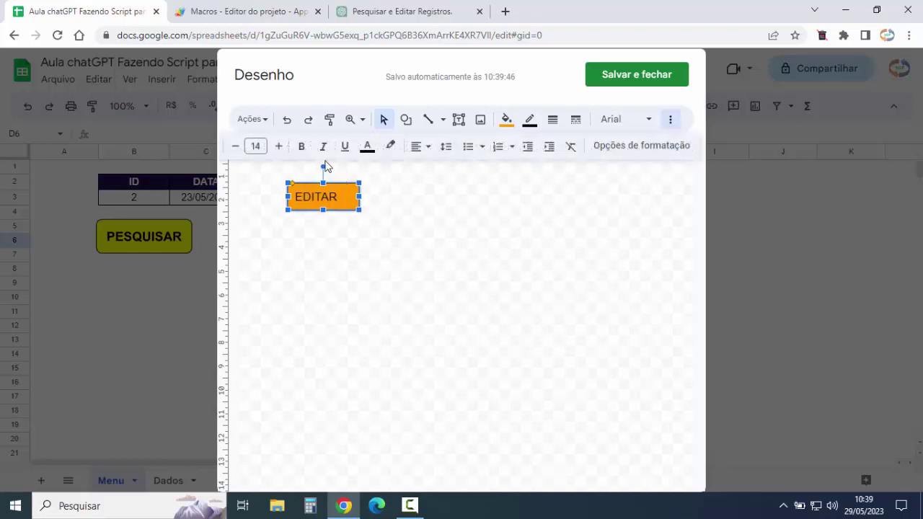
{"action": "left_click", "coordinate": [301, 146]}
{"action": "left_click", "coordinate": [426, 147]}
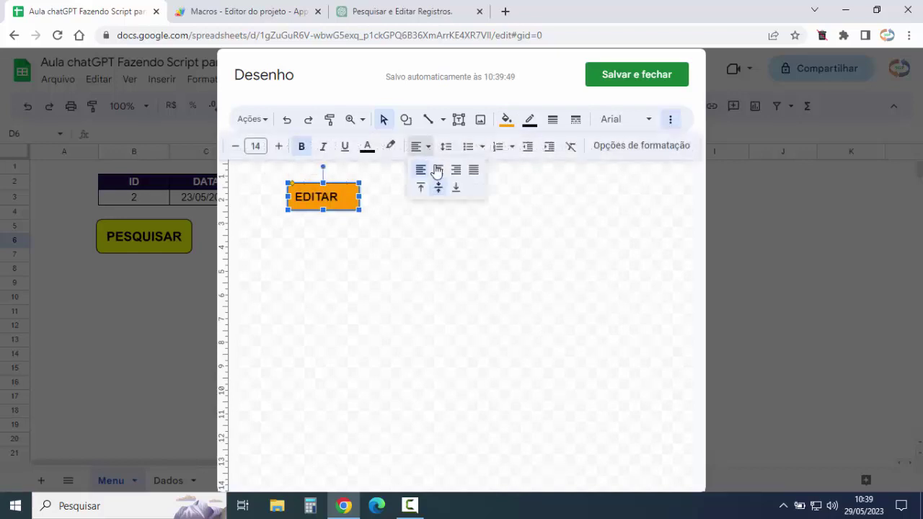
{"action": "left_click", "coordinate": [438, 170]}
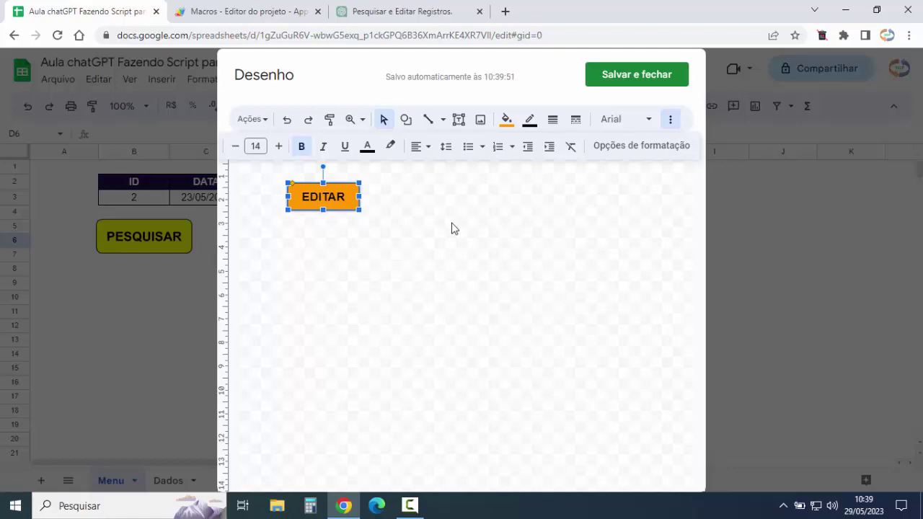
Save the EDITAR drawing and move it beside the PESQUISAR button.
{"action": "left_click", "coordinate": [627, 83]}
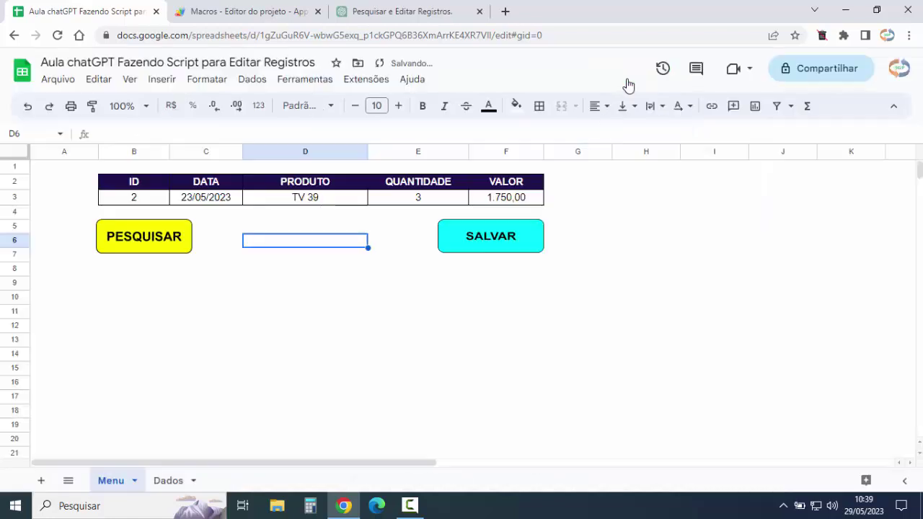
{"action": "left_click", "coordinate": [291, 265]}
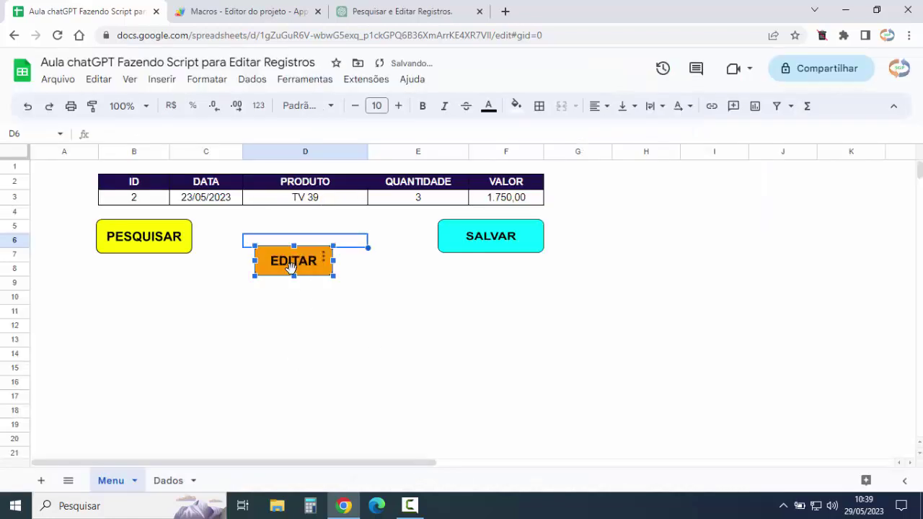
{"action": "left_click_drag", "start_coordinate": [290, 267], "coordinate": [238, 245]}
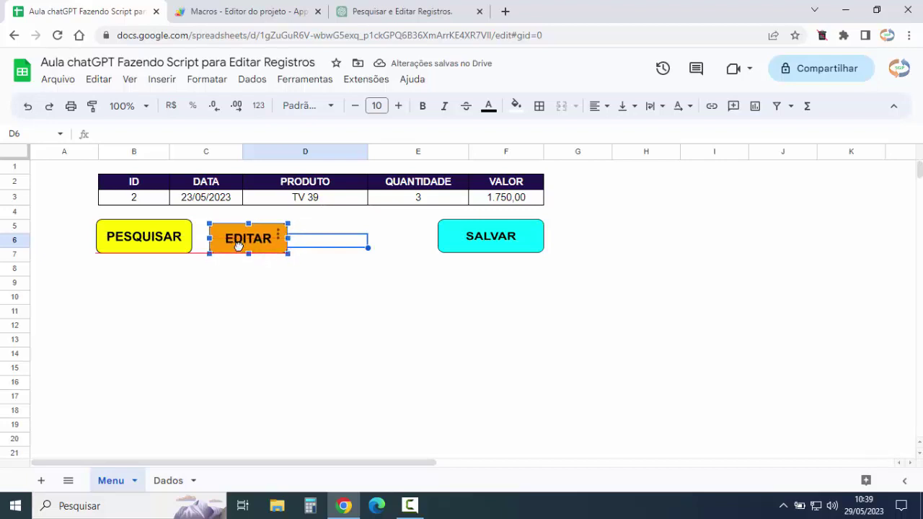
Assign the editarRegistros script to the EDITAR button.
{"action": "left_click", "coordinate": [248, 11]}
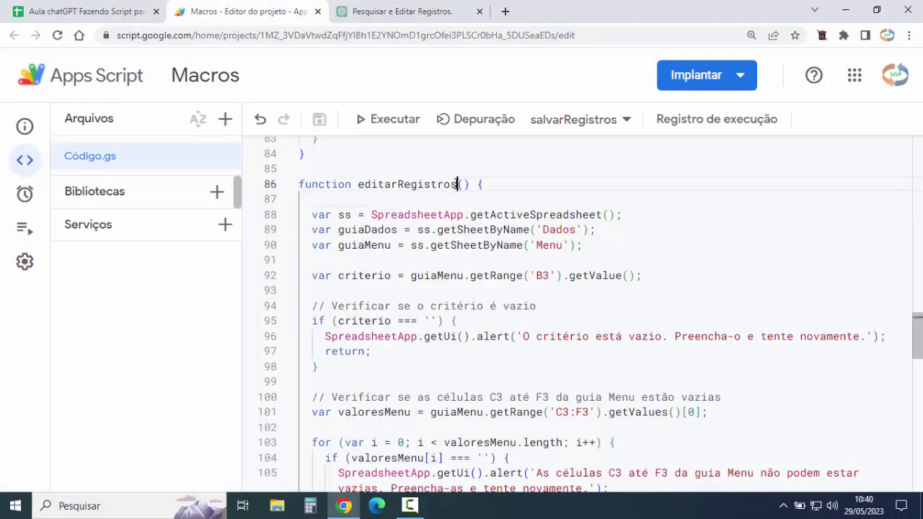
{"action": "left_click_drag", "start_coordinate": [457, 184], "coordinate": [358, 184]}
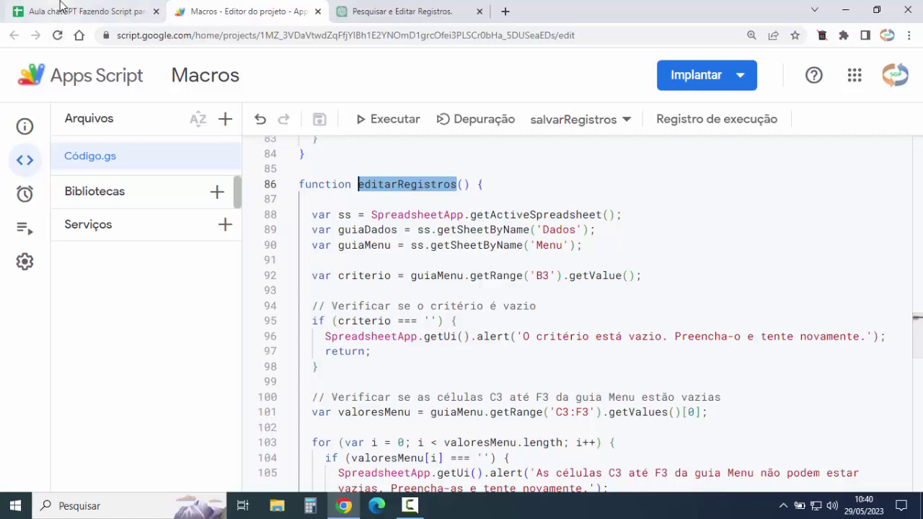
{"action": "left_click", "coordinate": [80, 10]}
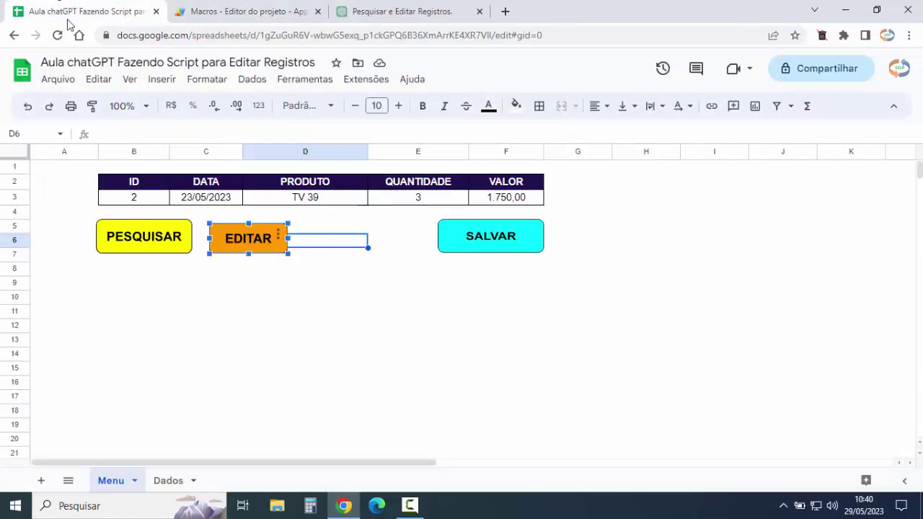
{"action": "left_click", "coordinate": [279, 237]}
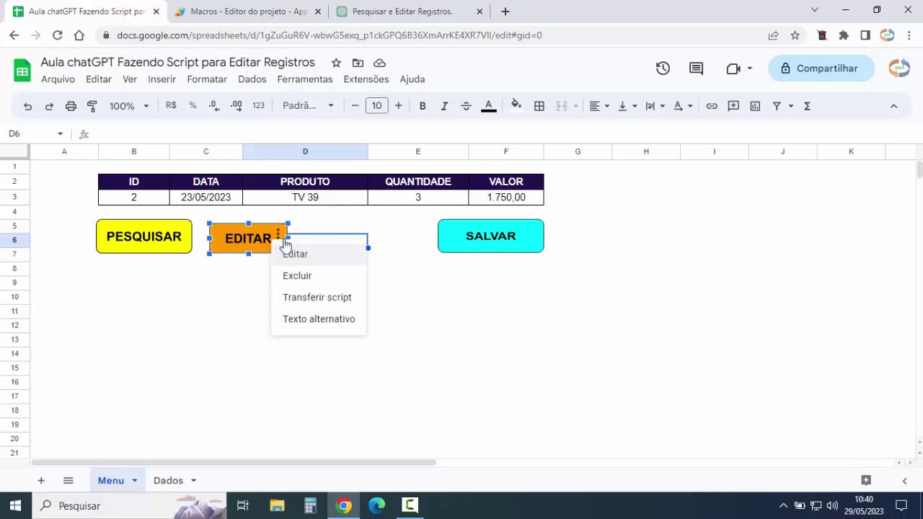
{"action": "left_click", "coordinate": [334, 304]}
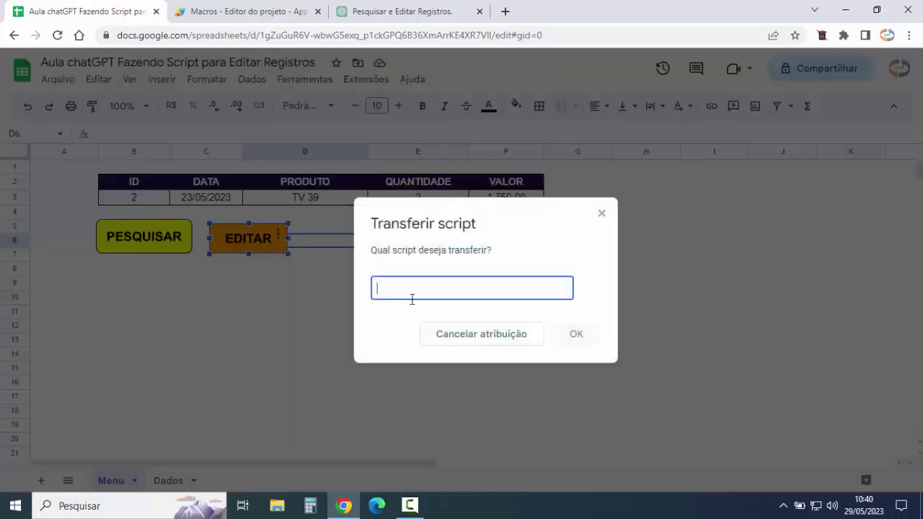
{"action": "type", "text": "editarRegistros"}
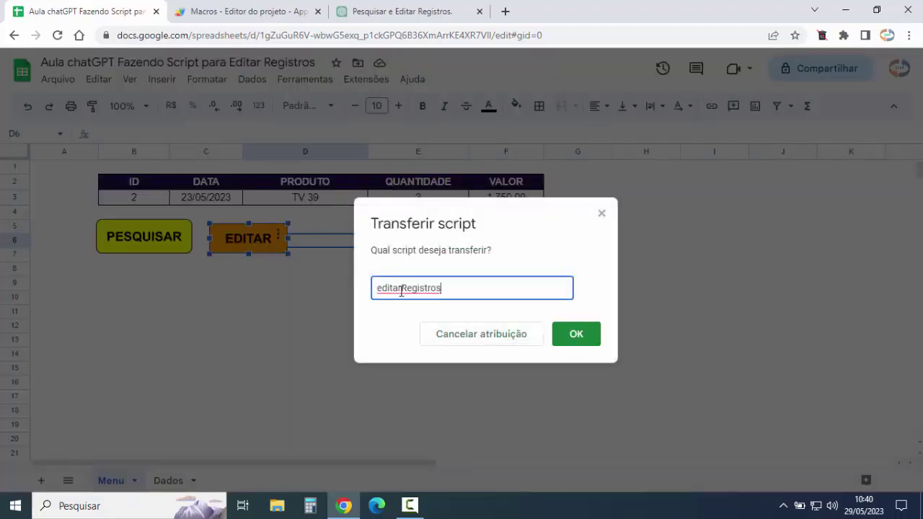
{"action": "left_click", "coordinate": [576, 335]}
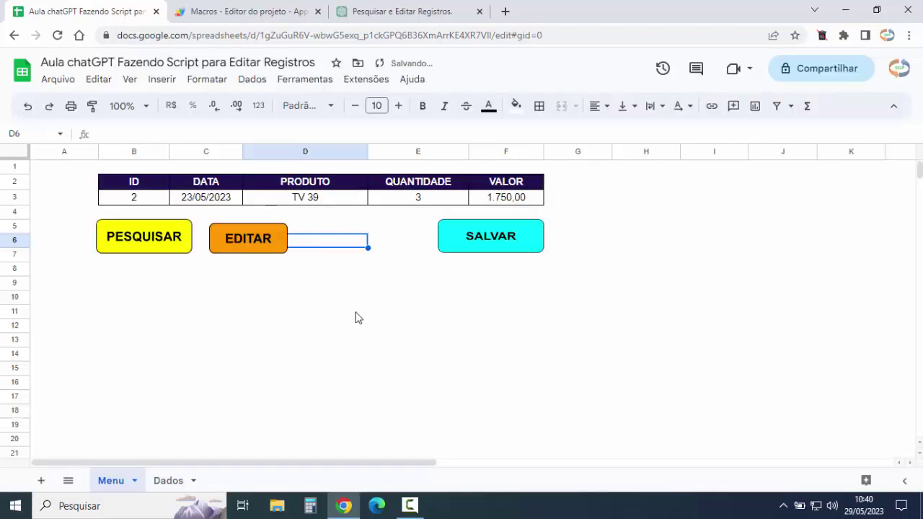
{"action": "left_click", "coordinate": [324, 283]}
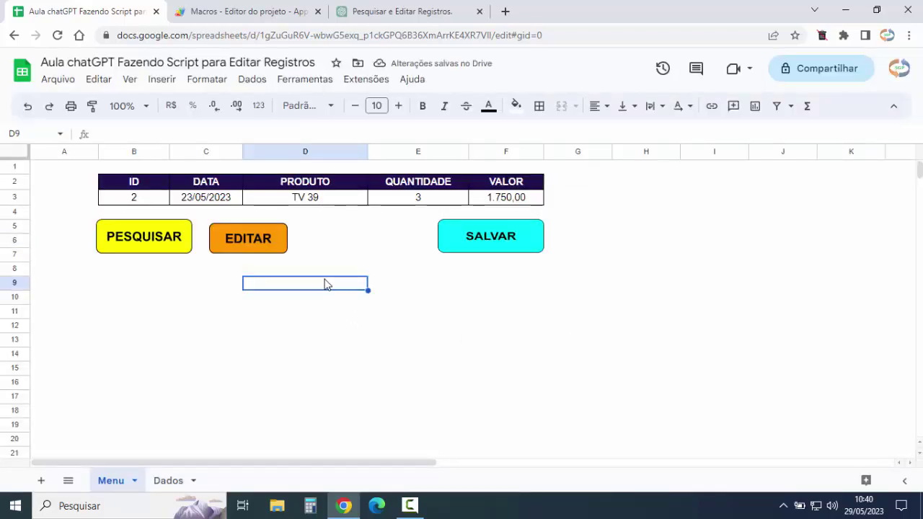
Enter 4 in E3, save it with EDITAR, and dismiss 'Registro editado com sucesso!'.
{"action": "left_click", "coordinate": [411, 203]}
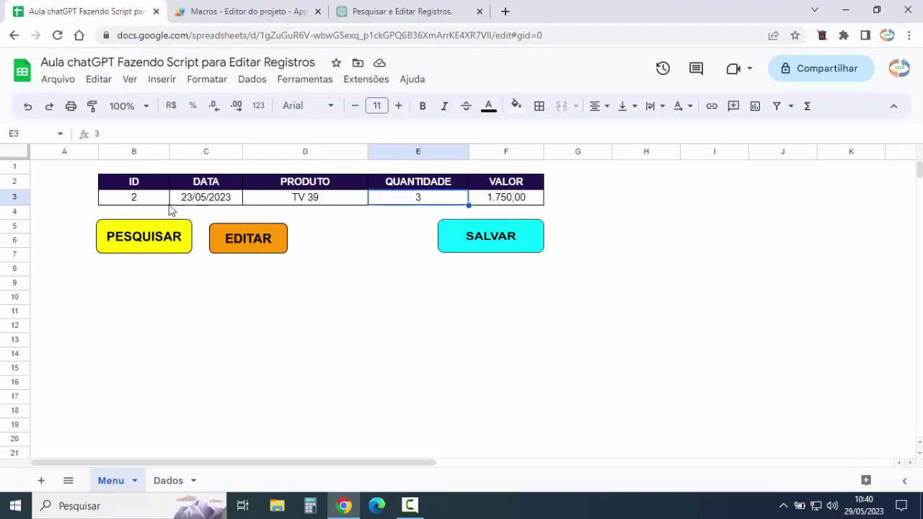
{"action": "type", "text": "4"}
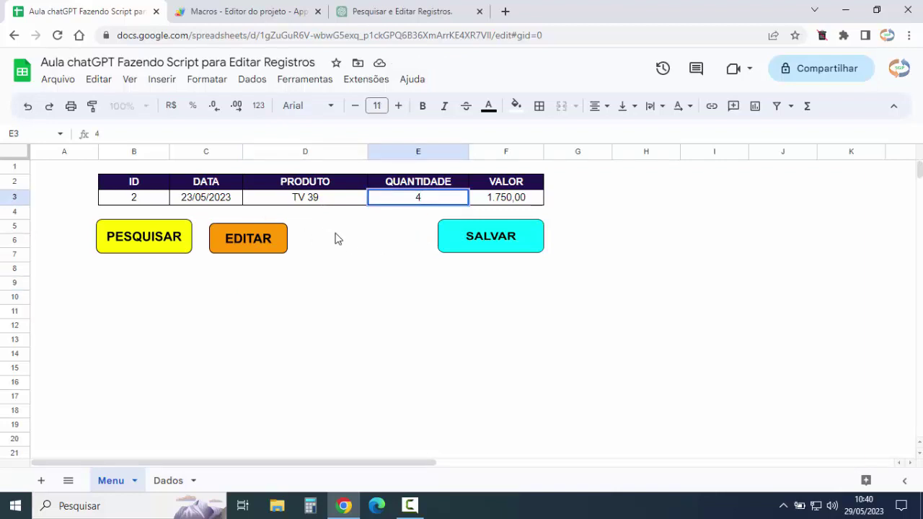
{"action": "left_click", "coordinate": [379, 229]}
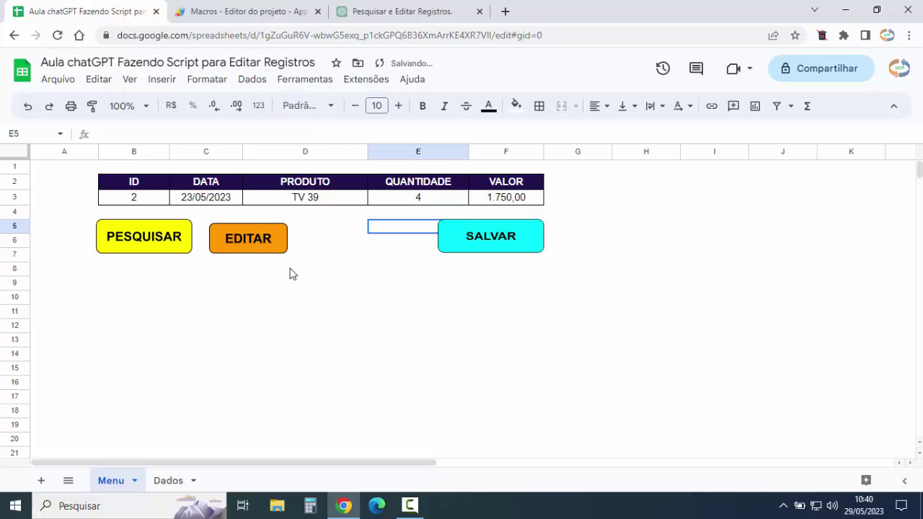
{"action": "left_click", "coordinate": [256, 239]}
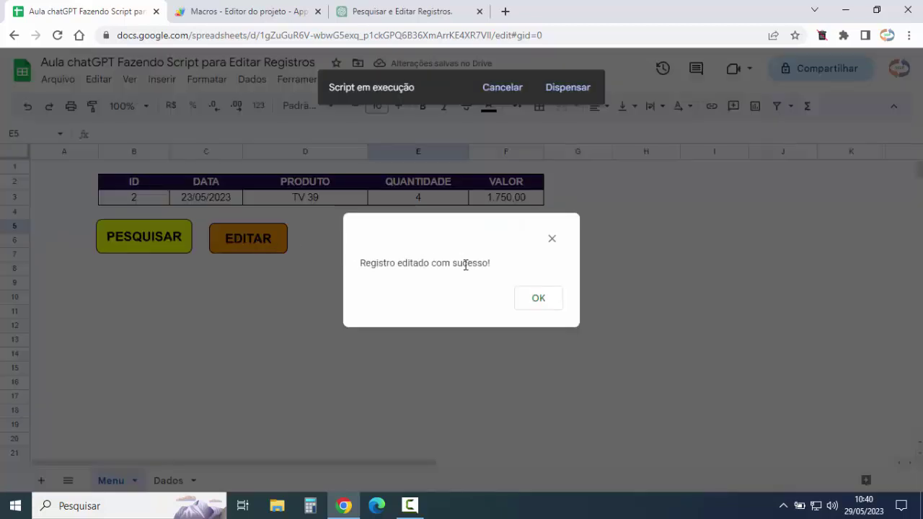
{"action": "left_click", "coordinate": [534, 305]}
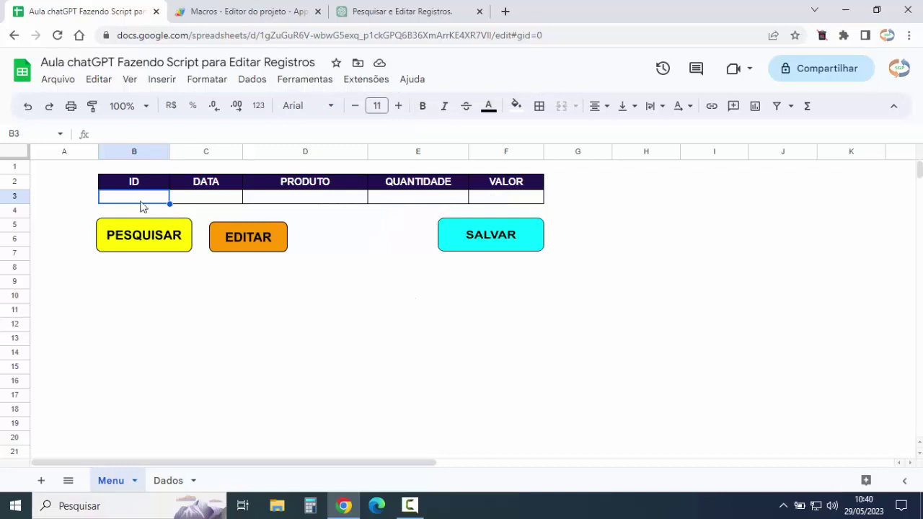
Search ID 2 to confirm TV 39 shows quantity 4, then clear cell B3.
{"action": "type", "text": "2"}
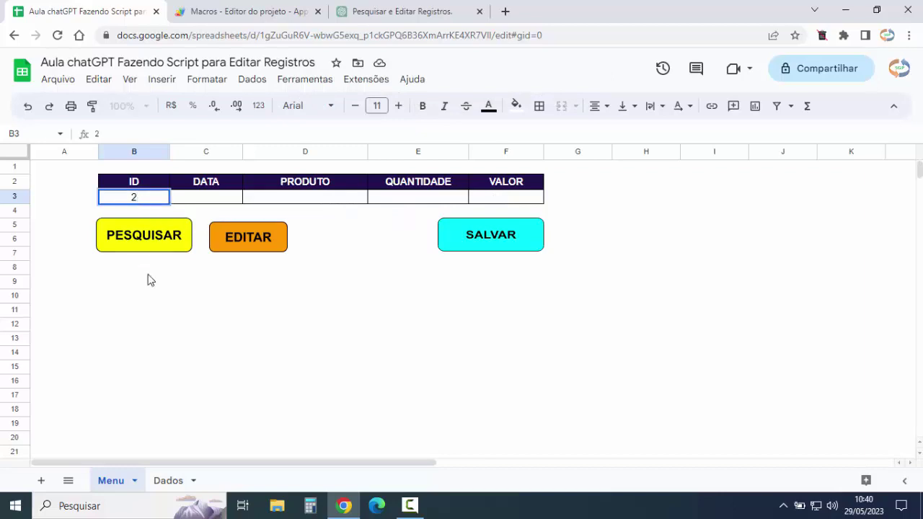
{"action": "left_click", "coordinate": [144, 295]}
{"action": "left_click", "coordinate": [142, 252]}
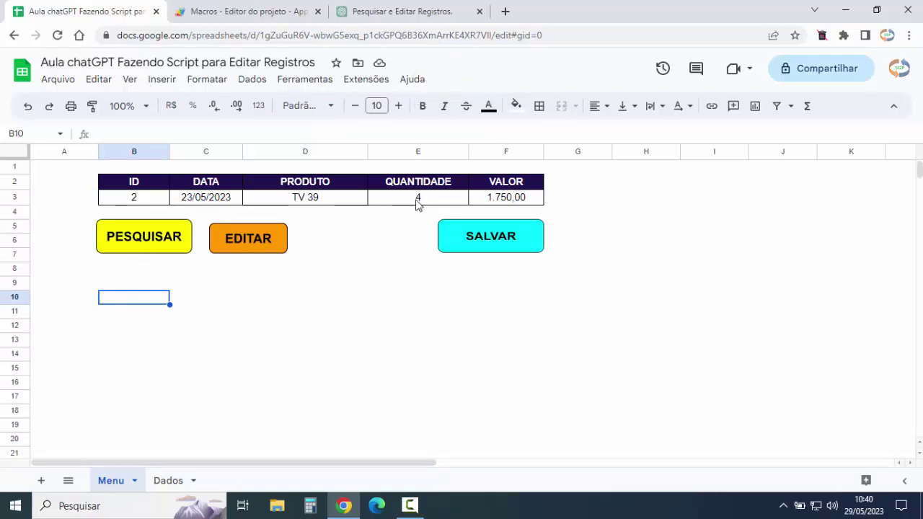
{"action": "left_click", "coordinate": [134, 204]}
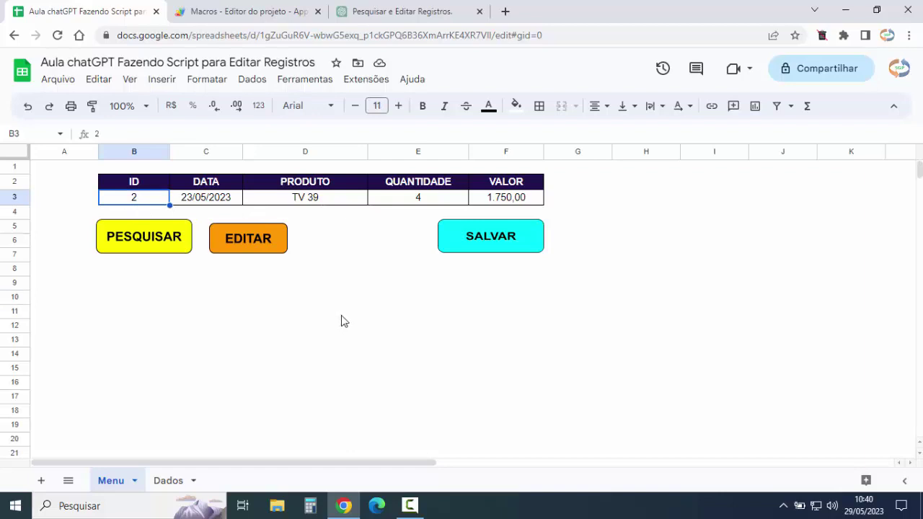
{"action": "key", "text": "Delete"}
Run PESQUISAR with an empty ID and dismiss the empty criterion warning.
{"action": "left_click", "coordinate": [346, 270]}
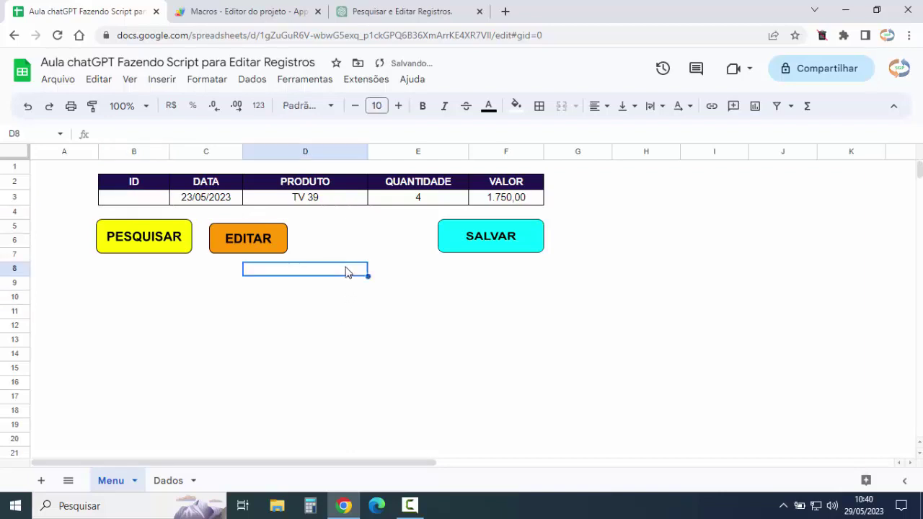
{"action": "left_click", "coordinate": [250, 247]}
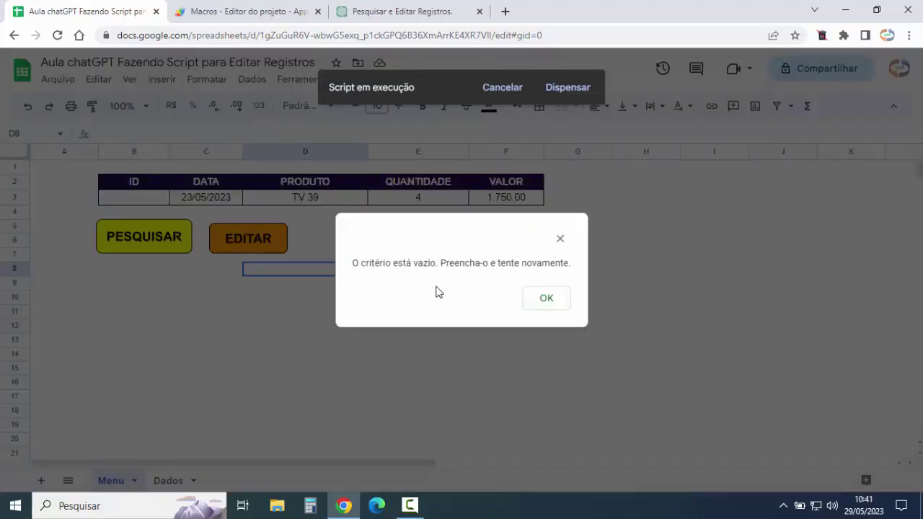
{"action": "left_click", "coordinate": [542, 301]}
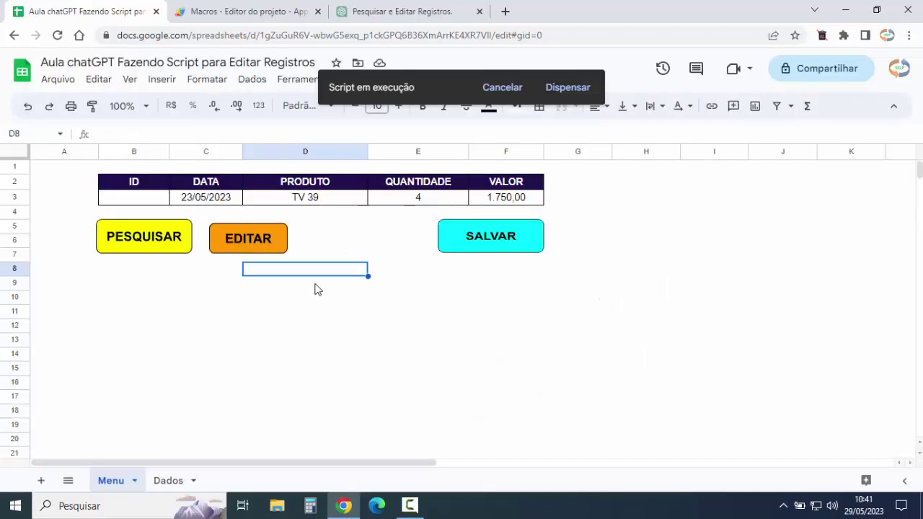
Search for ID 3 and dismiss the 'O critério não foi encontrado.' message.
{"action": "left_click", "coordinate": [157, 201]}
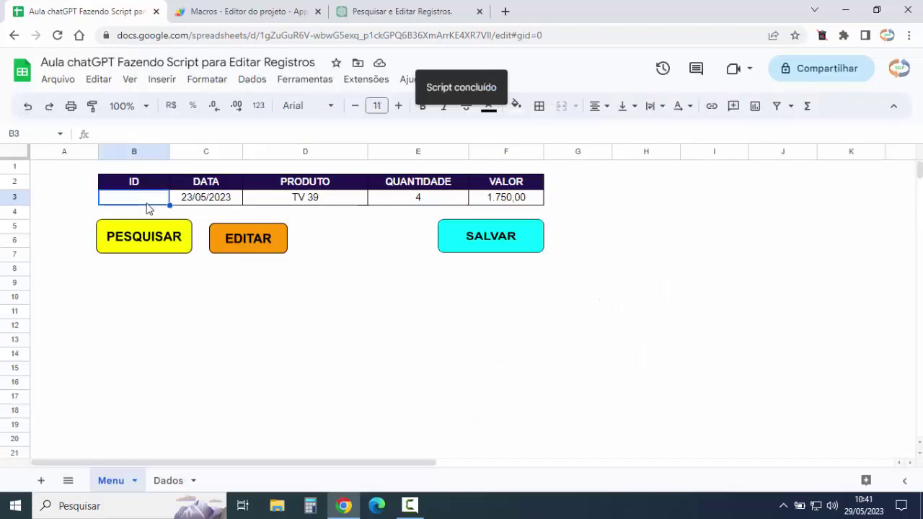
{"action": "type", "text": "3"}
{"action": "key", "text": "Return"}
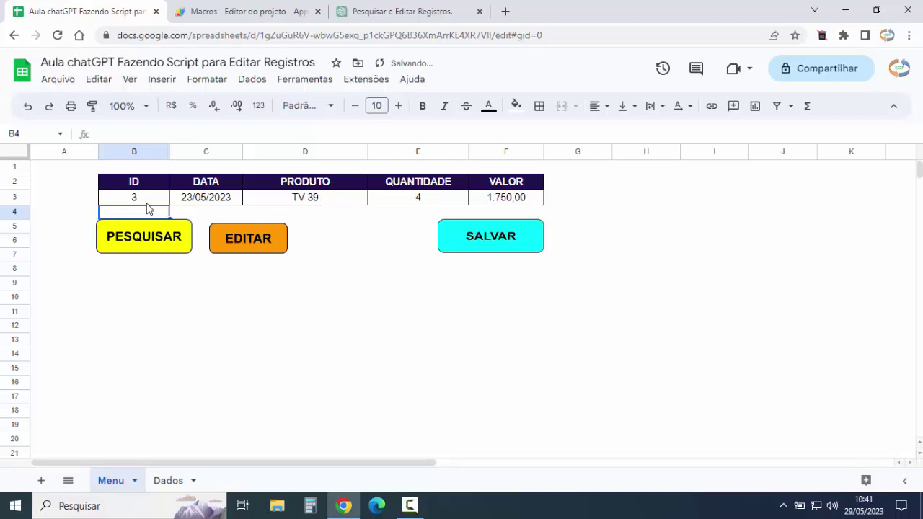
{"action": "left_click", "coordinate": [230, 239]}
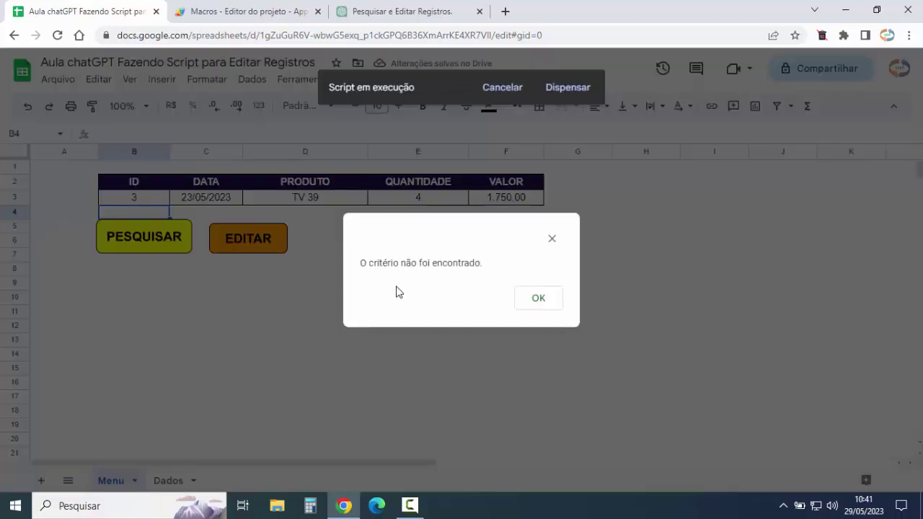
{"action": "left_click", "coordinate": [534, 307]}
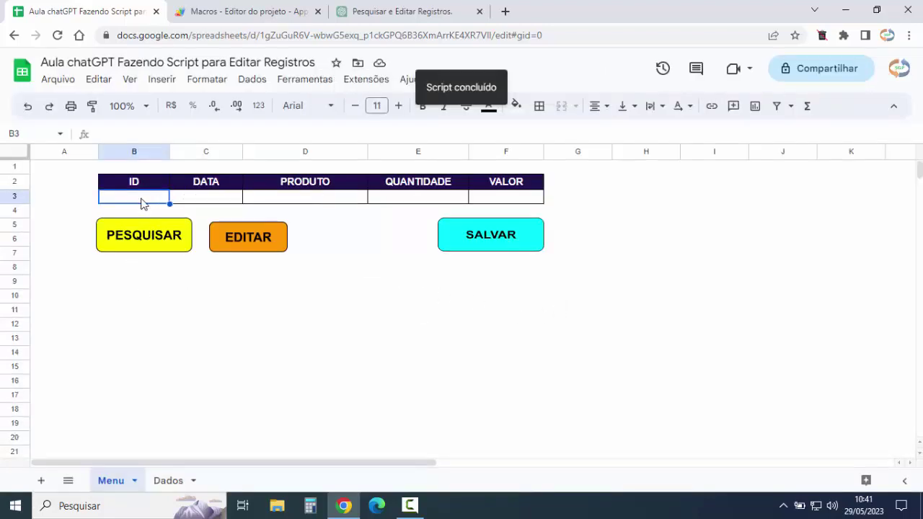
Load record ID 2, empty its E3 quantity, and confirm EDITAR rejects it.
{"action": "type", "text": "2"}
{"action": "left_click", "coordinate": [147, 289]}
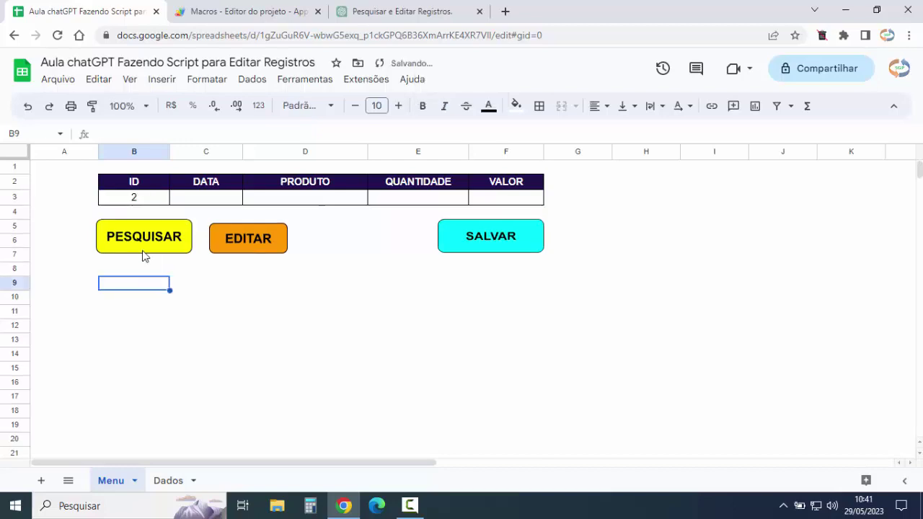
{"action": "left_click", "coordinate": [144, 250]}
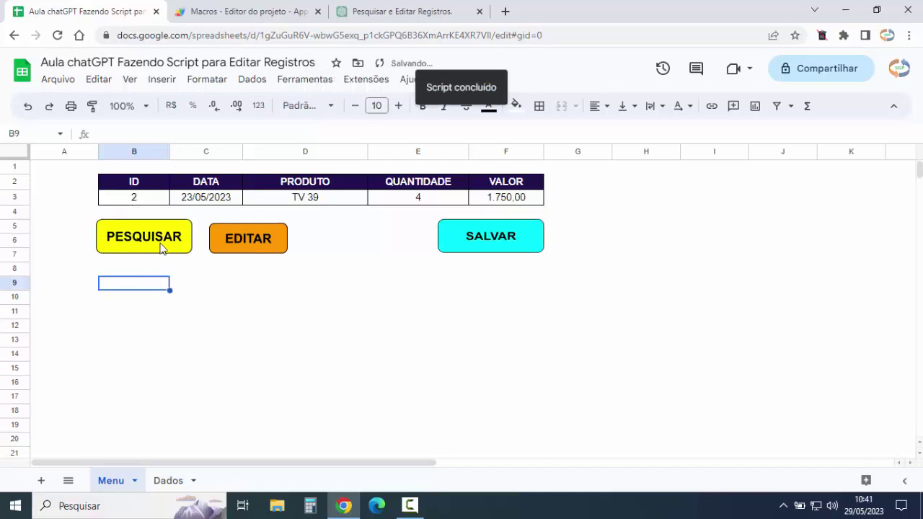
{"action": "left_click", "coordinate": [415, 202]}
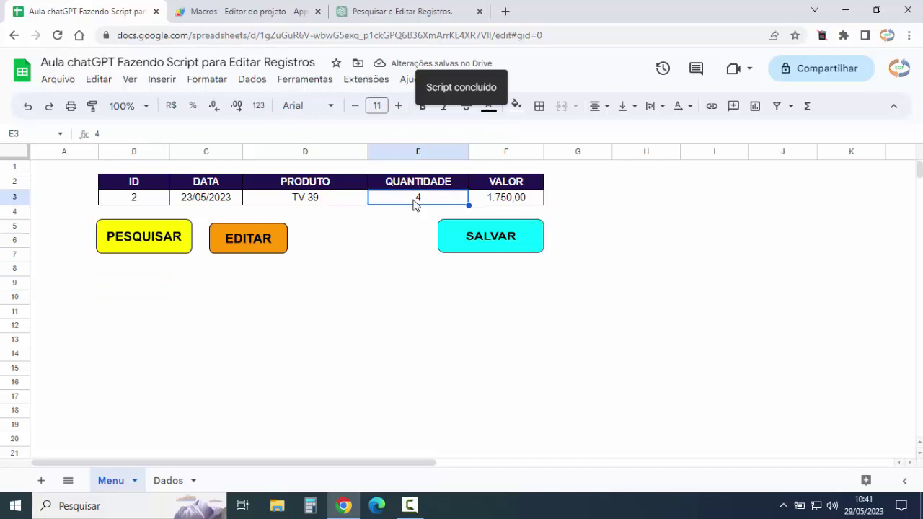
{"action": "key", "text": "Delete"}
{"action": "left_click", "coordinate": [395, 241]}
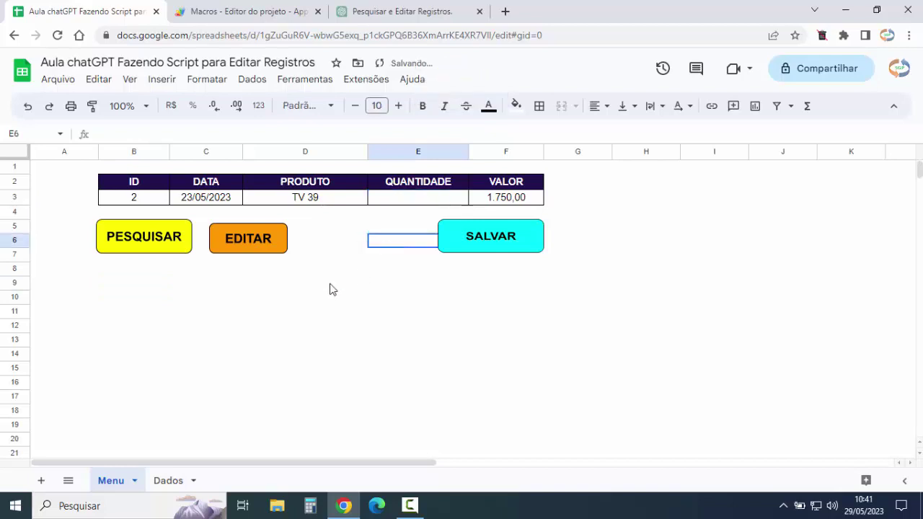
{"action": "left_click", "coordinate": [248, 239]}
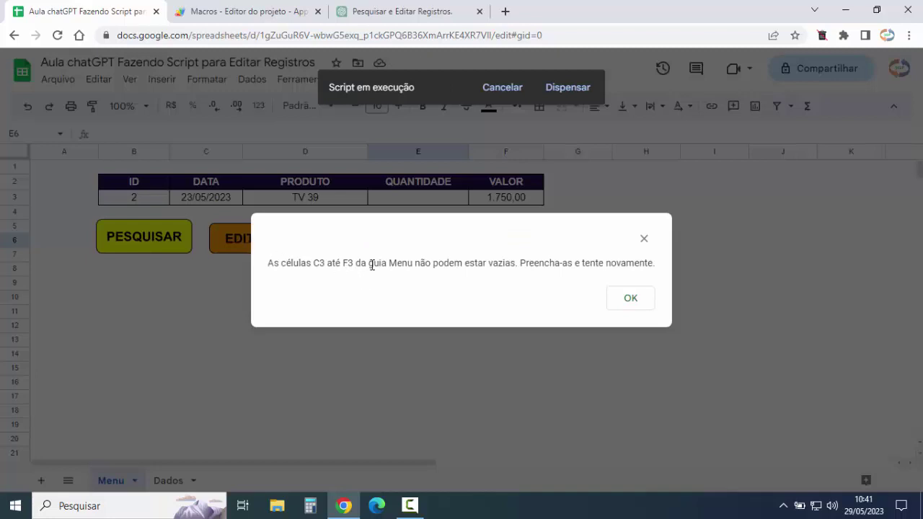
{"action": "left_click", "coordinate": [629, 301]}
Enter quantity 5 in E3 and save record 2 with EDITAR.
{"action": "left_click", "coordinate": [415, 204]}
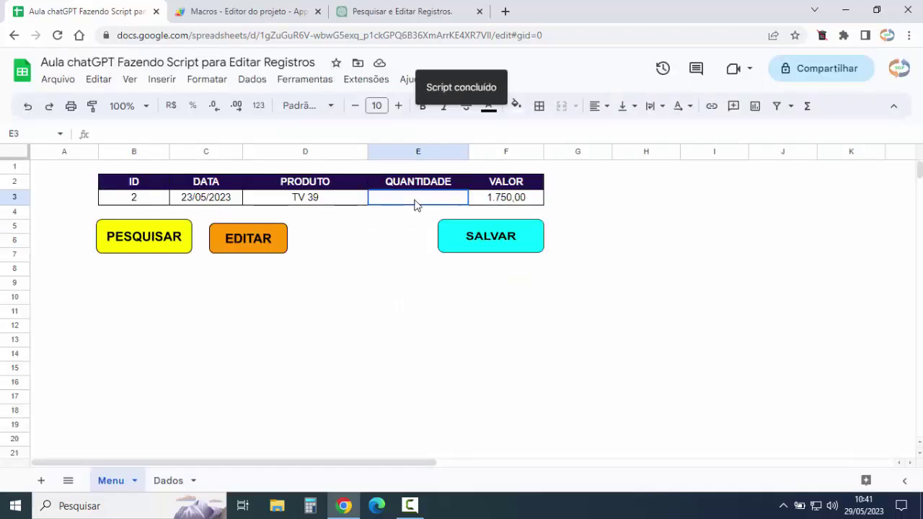
{"action": "type", "text": "5"}
{"action": "left_click", "coordinate": [391, 226]}
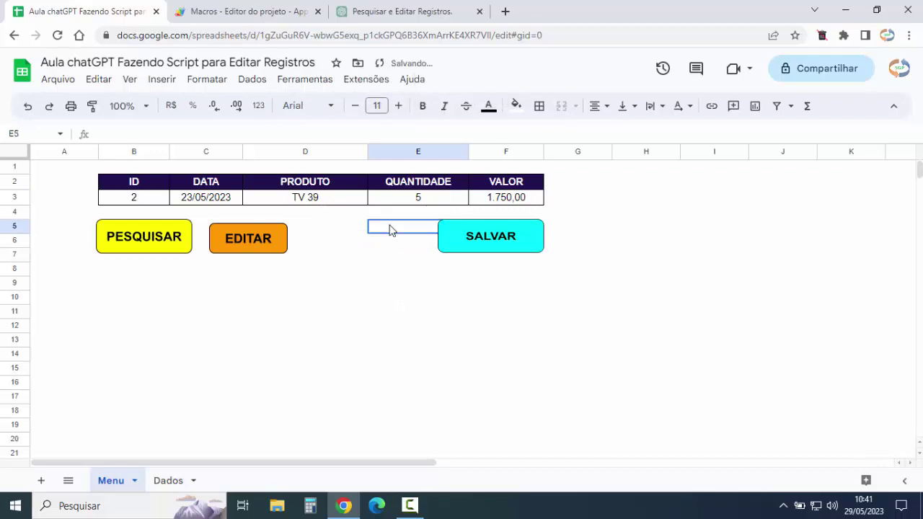
{"action": "left_click", "coordinate": [249, 249]}
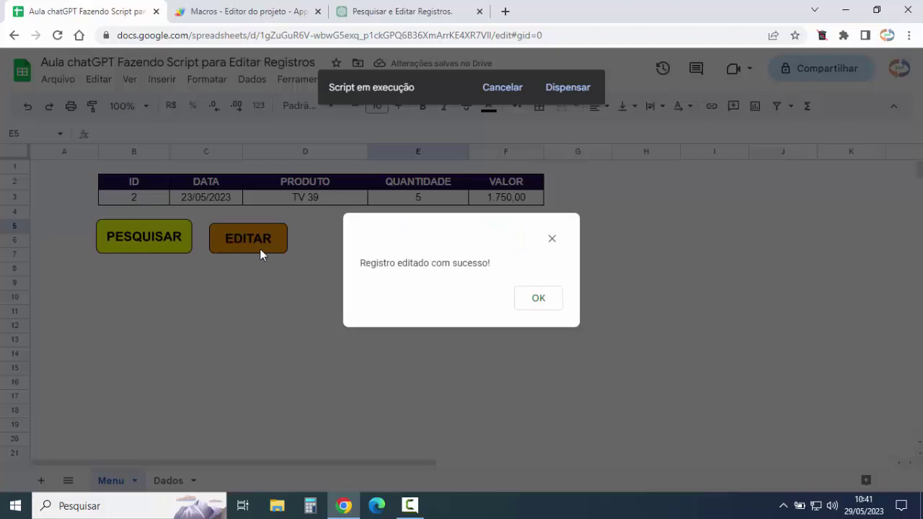
{"action": "left_click", "coordinate": [538, 298]}
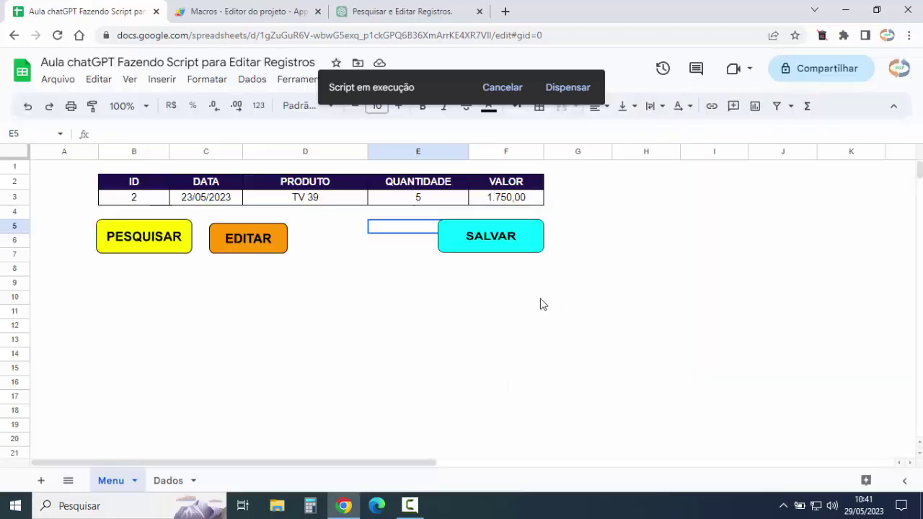